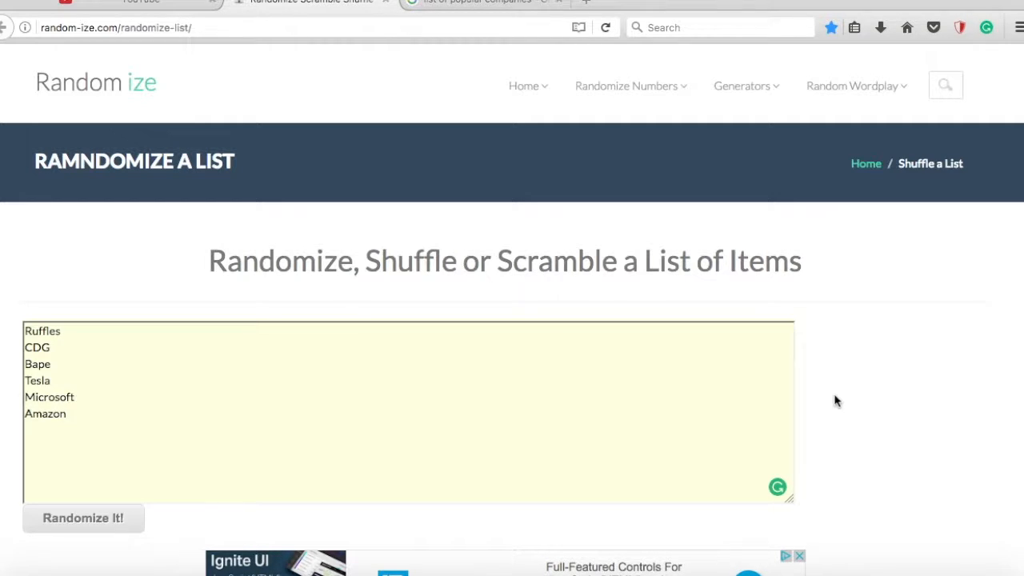
Shuffle the six company names with Randomize It! so CDG lands first
{"action": "left_click", "coordinate": [85, 519]}
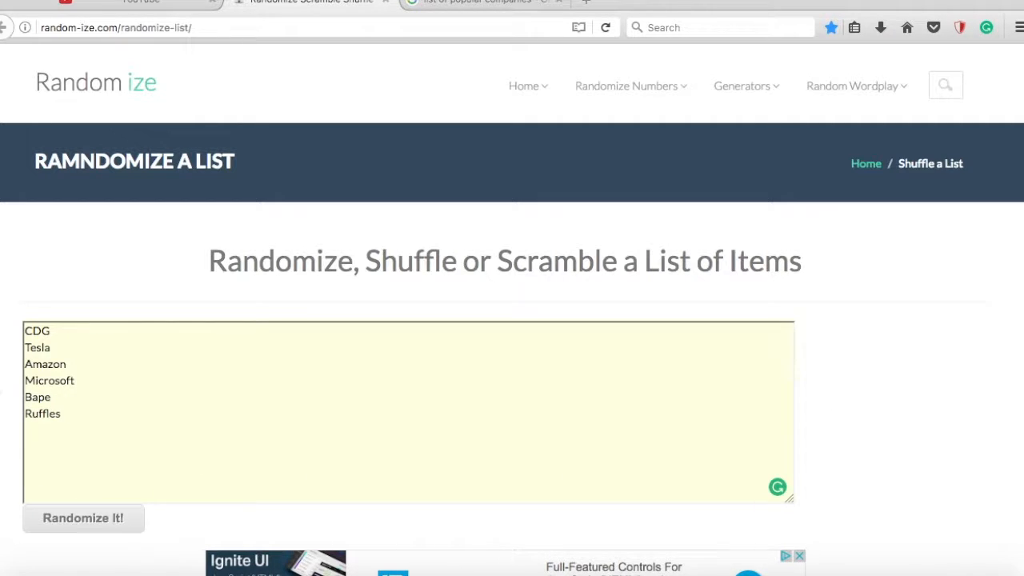
Search Google Images for CDG, then narrow to CDG Converse shoes
{"action": "left_click", "coordinate": [473, 3]}
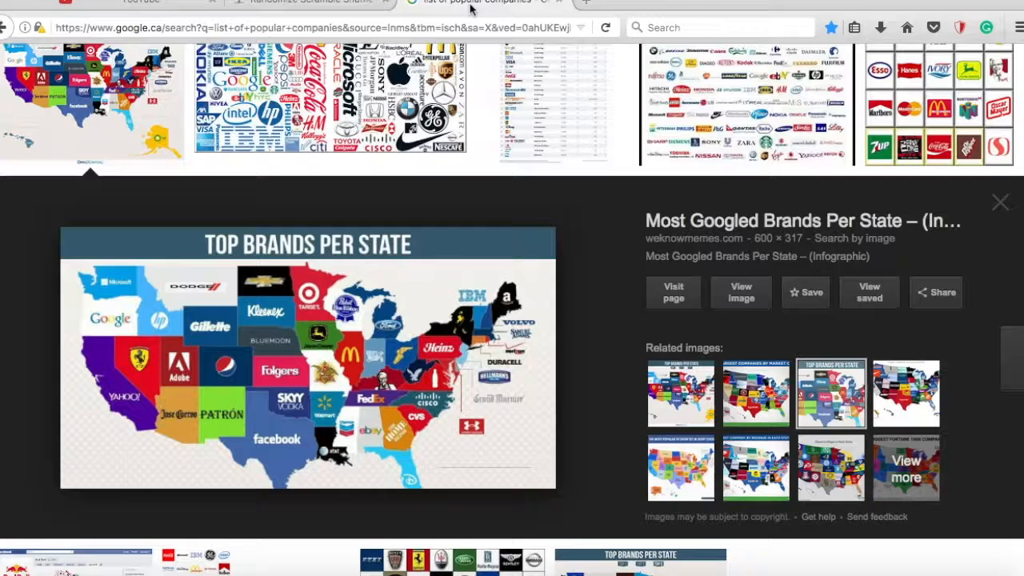
{"action": "scroll", "coordinate": [391, 68], "scroll_direction": "up", "scroll_amount": 5}
{"action": "left_click_drag", "start_coordinate": [336, 77], "coordinate": [100, 57]}
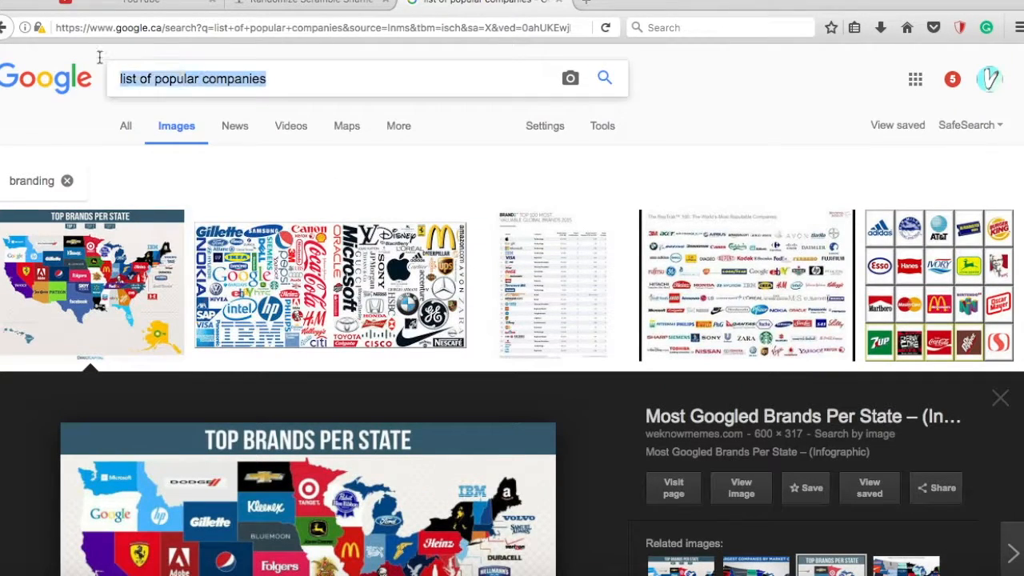
{"action": "type", "text": "CDG"}
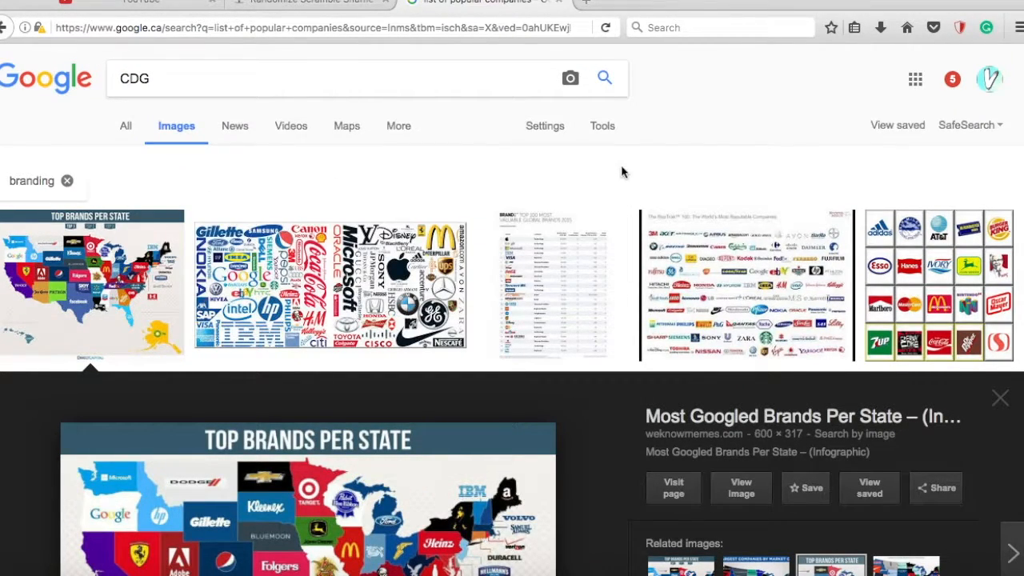
{"action": "key", "text": "Return"}
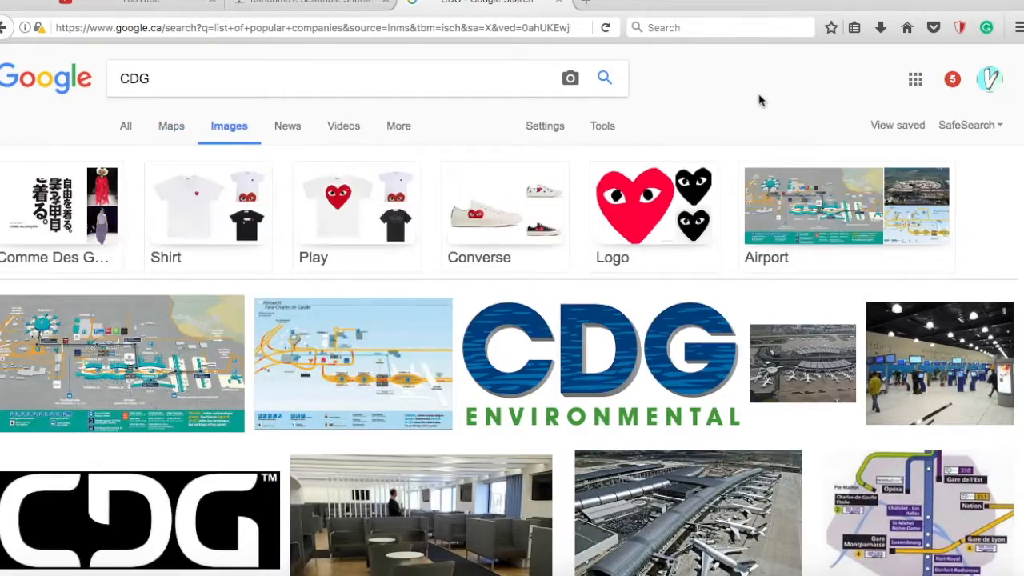
{"action": "scroll", "coordinate": [760, 100], "scroll_direction": "down", "scroll_amount": 2}
{"action": "scroll", "coordinate": [760, 100], "scroll_direction": "down", "scroll_amount": 1}
{"action": "scroll", "coordinate": [680, 144], "scroll_direction": "up", "scroll_amount": 2}
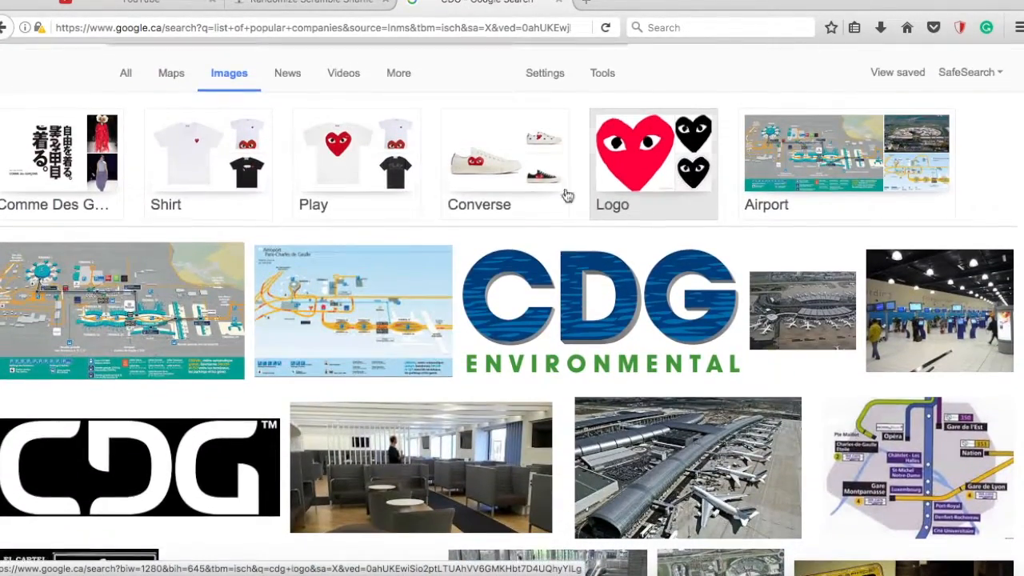
{"action": "scroll", "coordinate": [400, 200], "scroll_direction": "up", "scroll_amount": 1}
{"action": "scroll", "coordinate": [266, 211], "scroll_direction": "up", "scroll_amount": 2}
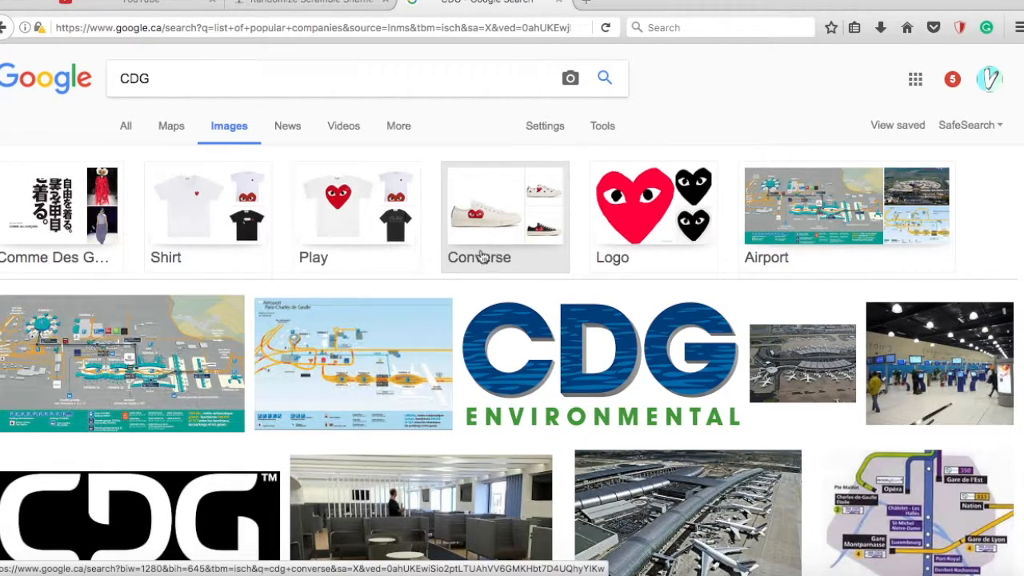
{"action": "scroll", "coordinate": [235, 210], "scroll_direction": "down", "scroll_amount": 2}
{"action": "scroll", "coordinate": [234, 209], "scroll_direction": "down", "scroll_amount": 5}
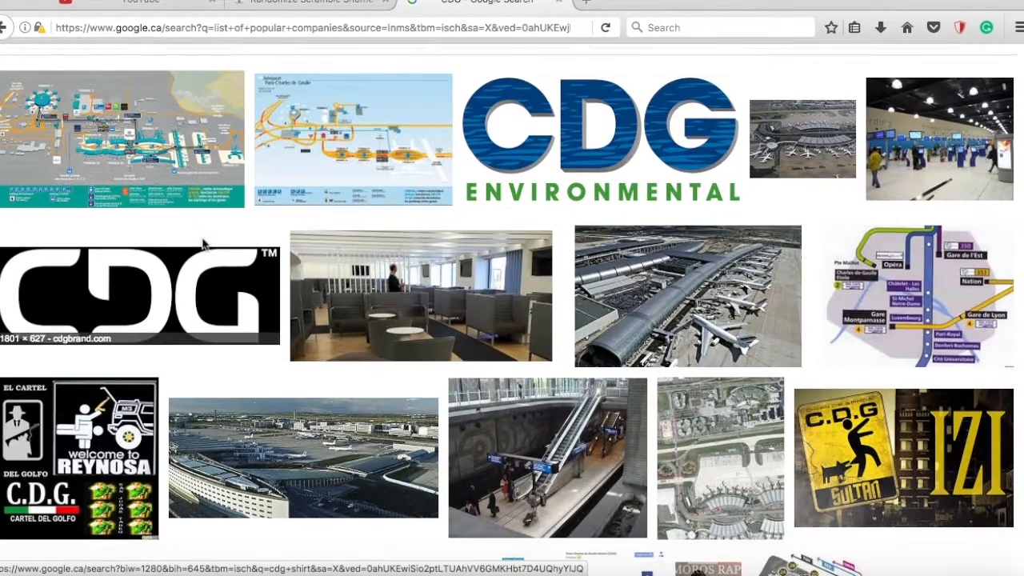
{"action": "scroll", "coordinate": [235, 209], "scroll_direction": "down", "scroll_amount": 5}
{"action": "scroll", "coordinate": [172, 209], "scroll_direction": "up", "scroll_amount": 5}
{"action": "scroll", "coordinate": [172, 209], "scroll_direction": "up", "scroll_amount": 5}
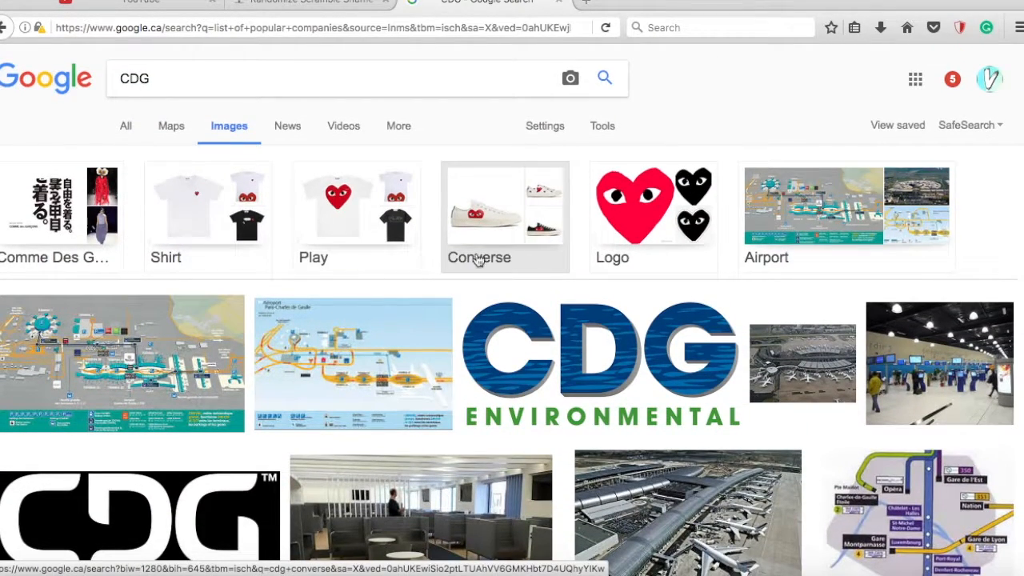
{"action": "left_click", "coordinate": [458, 257]}
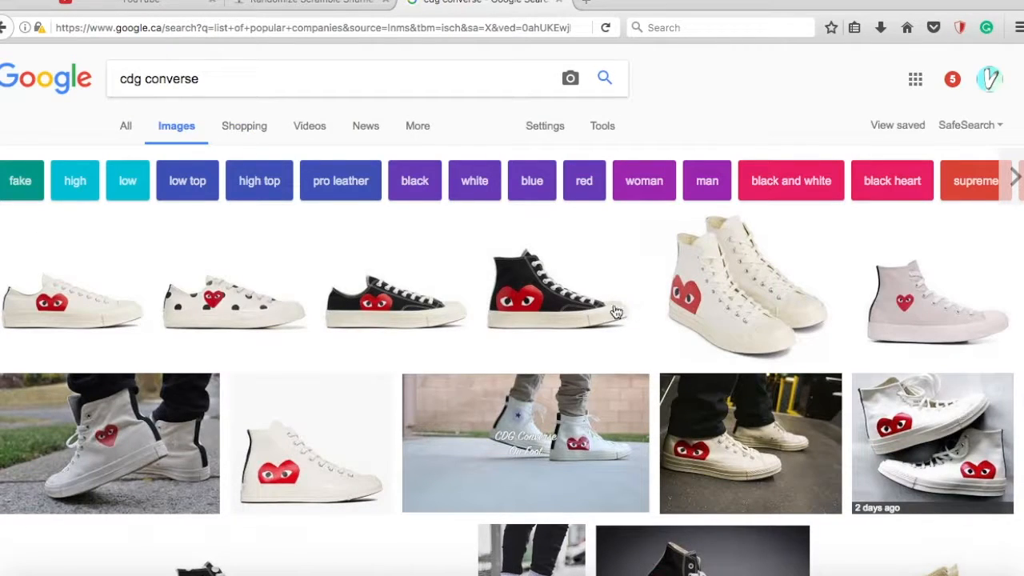
Search Google Images for 'cdg converse png' and preview the first white low-top shoe
{"action": "left_click", "coordinate": [111, 308]}
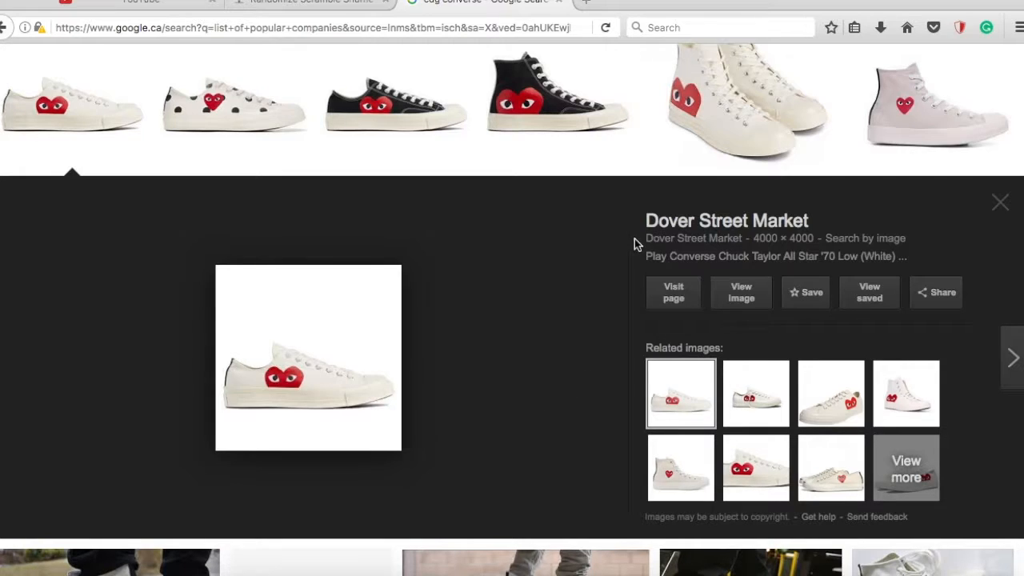
{"action": "scroll", "coordinate": [633, 254], "scroll_direction": "up", "scroll_amount": 5}
{"action": "left_click", "coordinate": [258, 78]}
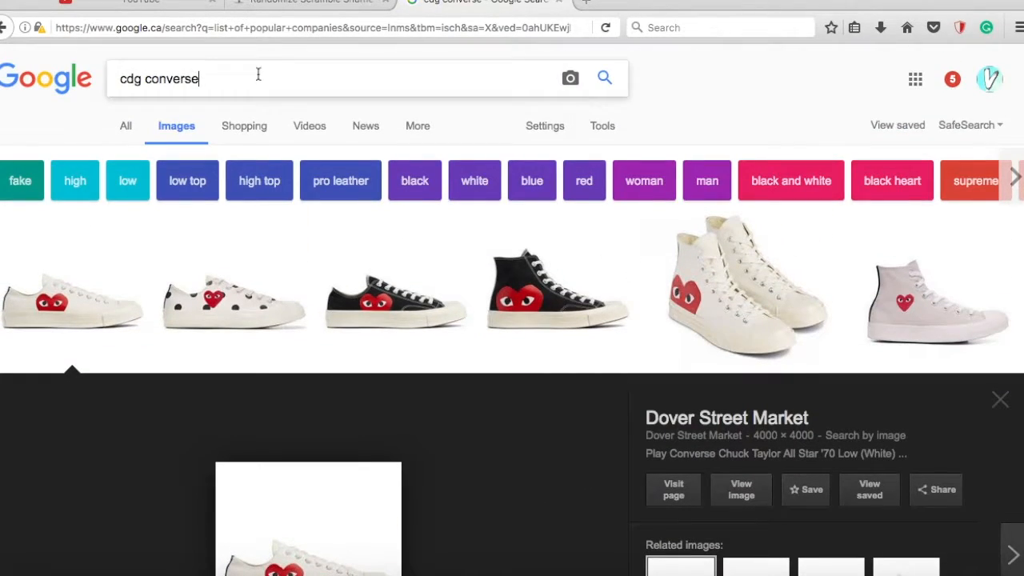
{"action": "type", "text": " png"}
{"action": "key", "text": "Return"}
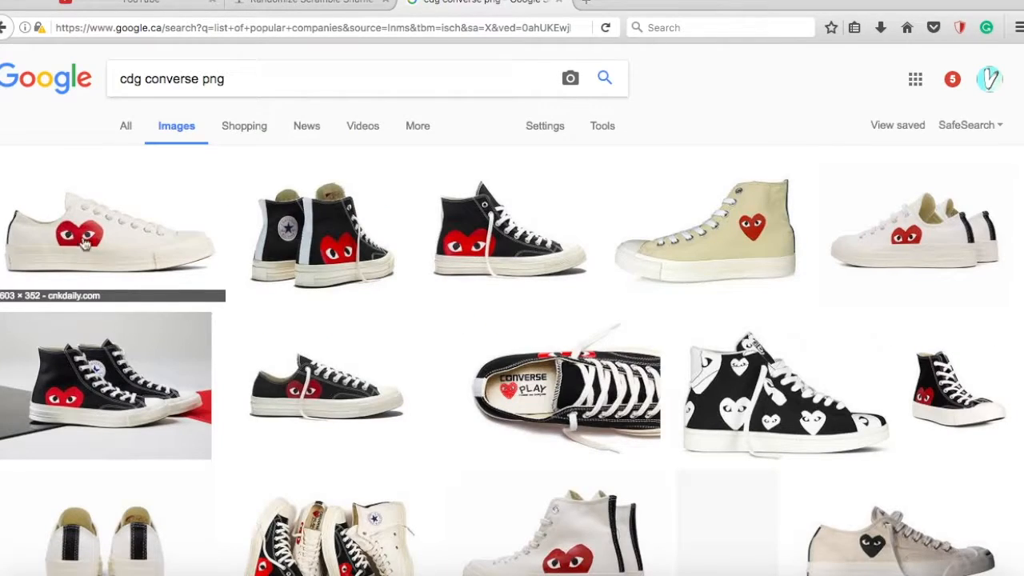
{"action": "left_click", "coordinate": [108, 244]}
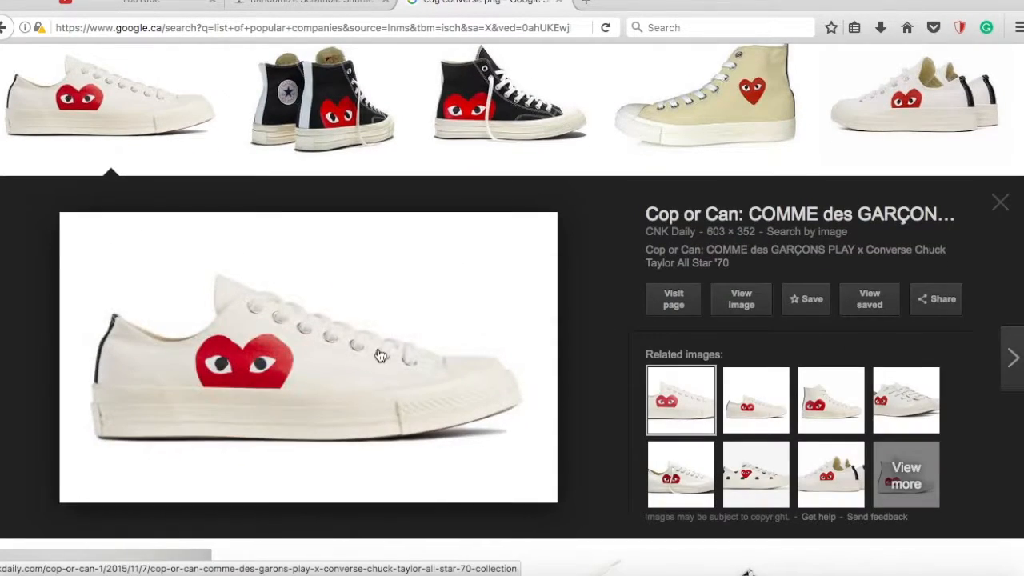
Browse related shoe previews, then return to the white low-top shoe with the red heart
{"action": "left_click", "coordinate": [756, 400]}
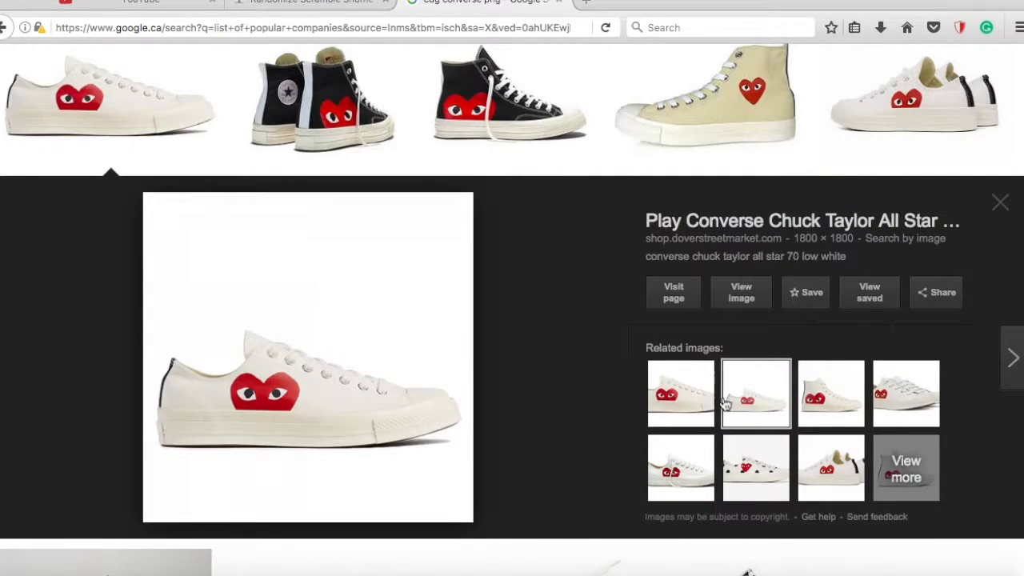
{"action": "left_click", "coordinate": [836, 398]}
{"action": "left_click", "coordinate": [904, 404]}
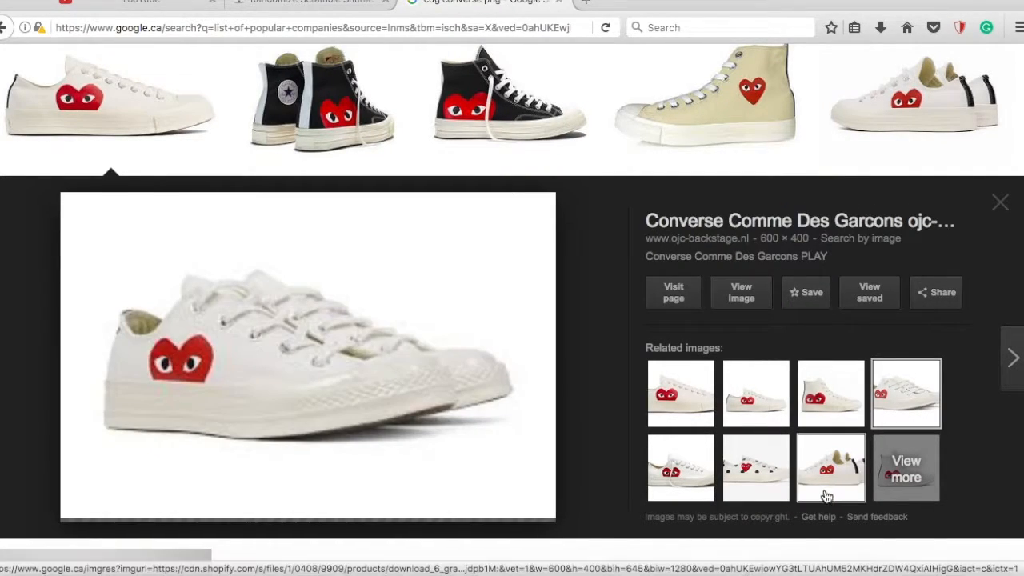
{"action": "left_click", "coordinate": [830, 477]}
{"action": "left_click", "coordinate": [756, 468]}
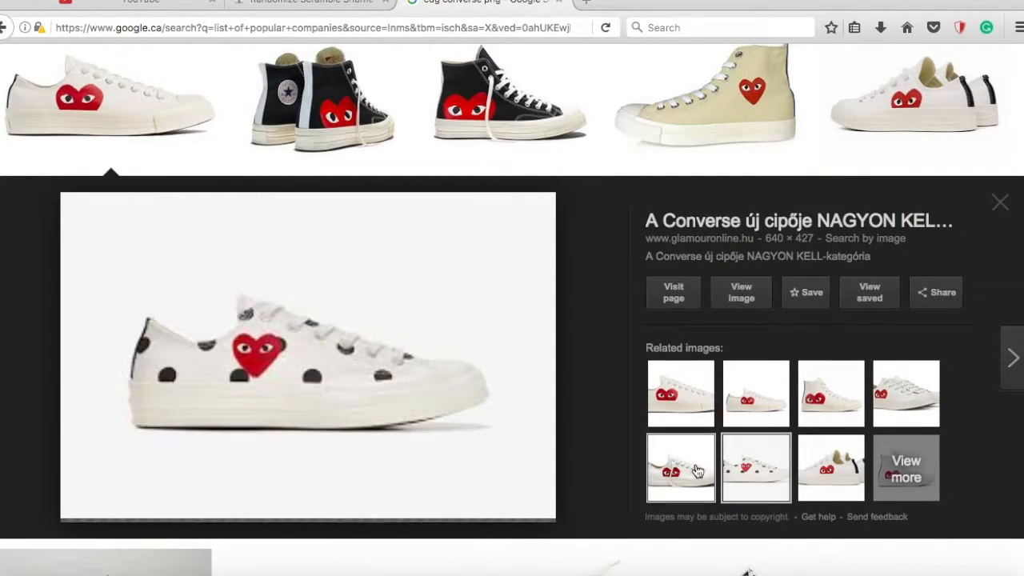
{"action": "left_click", "coordinate": [682, 466]}
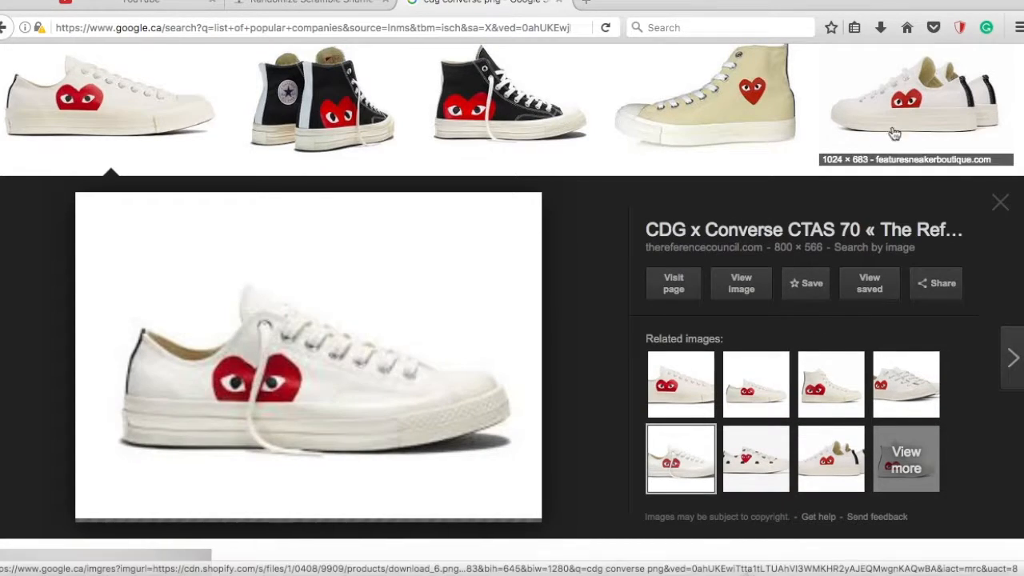
{"action": "left_click", "coordinate": [912, 100]}
{"action": "scroll", "coordinate": [768, 352], "scroll_direction": "down", "scroll_amount": 3}
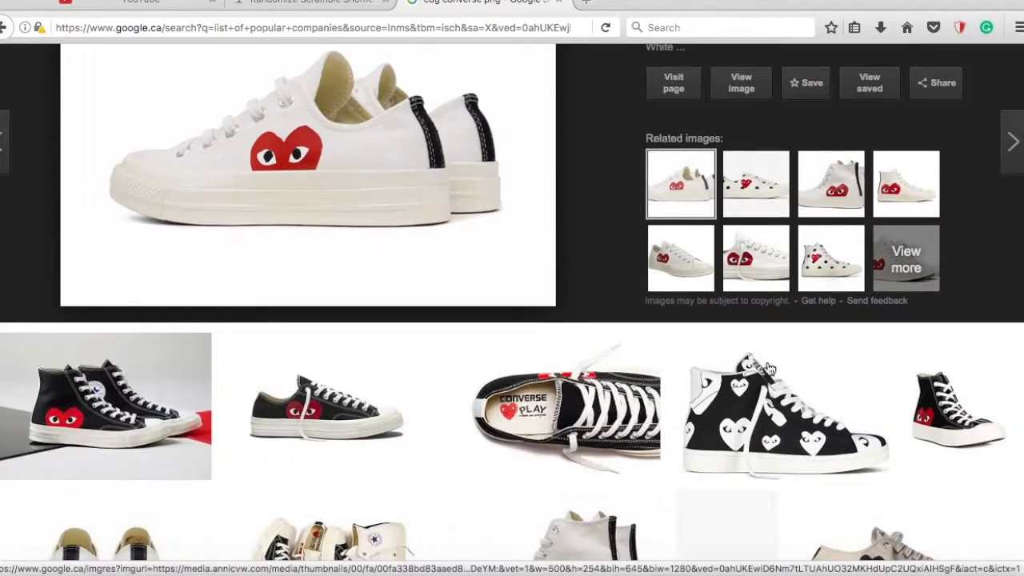
{"action": "scroll", "coordinate": [751, 361], "scroll_direction": "down", "scroll_amount": 2}
{"action": "scroll", "coordinate": [751, 361], "scroll_direction": "down", "scroll_amount": 5}
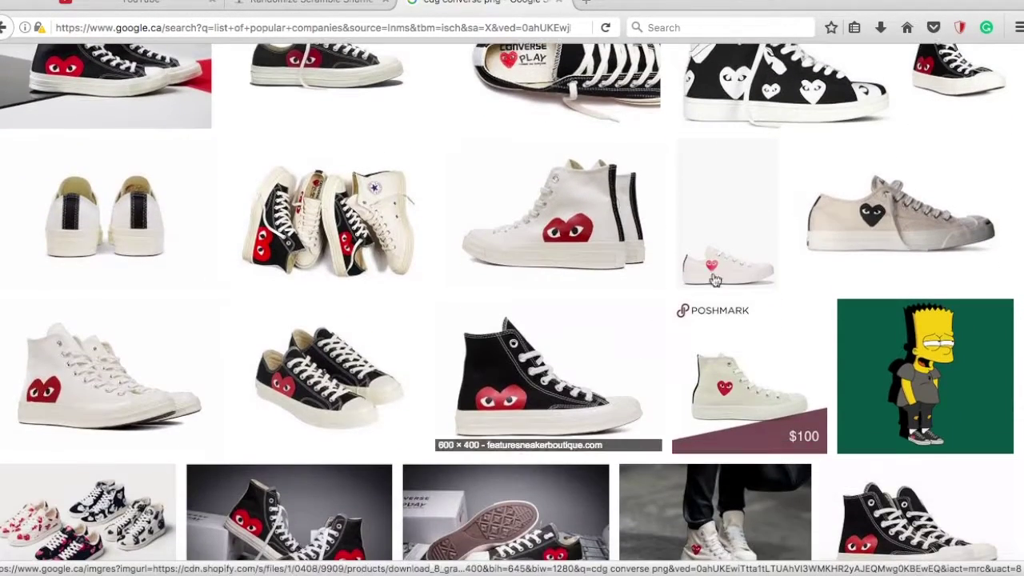
{"action": "left_click", "coordinate": [169, 361]}
{"action": "scroll", "coordinate": [764, 344], "scroll_direction": "down", "scroll_amount": 3}
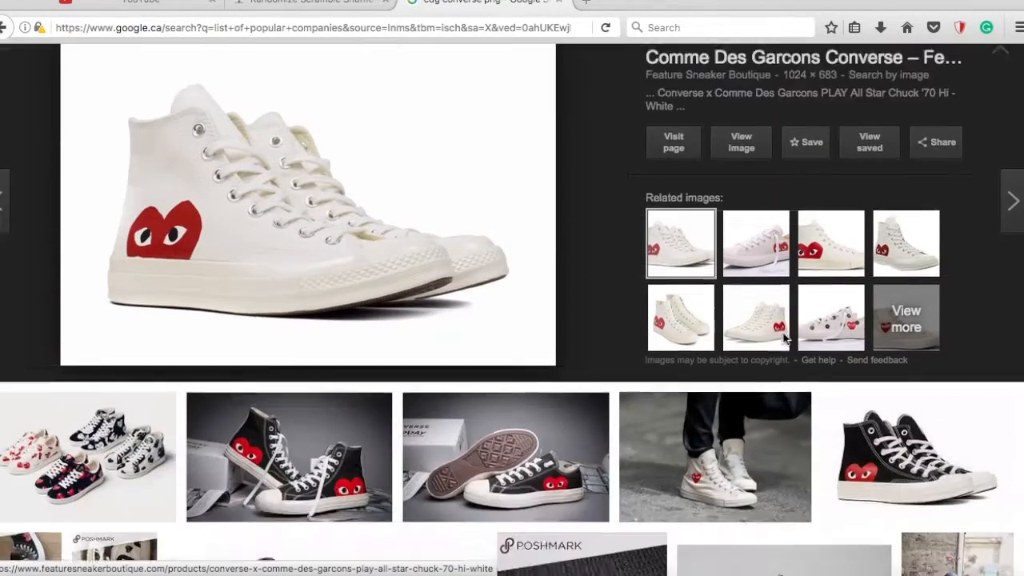
{"action": "scroll", "coordinate": [786, 338], "scroll_direction": "down", "scroll_amount": 2}
{"action": "scroll", "coordinate": [786, 338], "scroll_direction": "down", "scroll_amount": 5}
{"action": "scroll", "coordinate": [786, 338], "scroll_direction": "down", "scroll_amount": 3}
{"action": "left_click", "coordinate": [920, 240]}
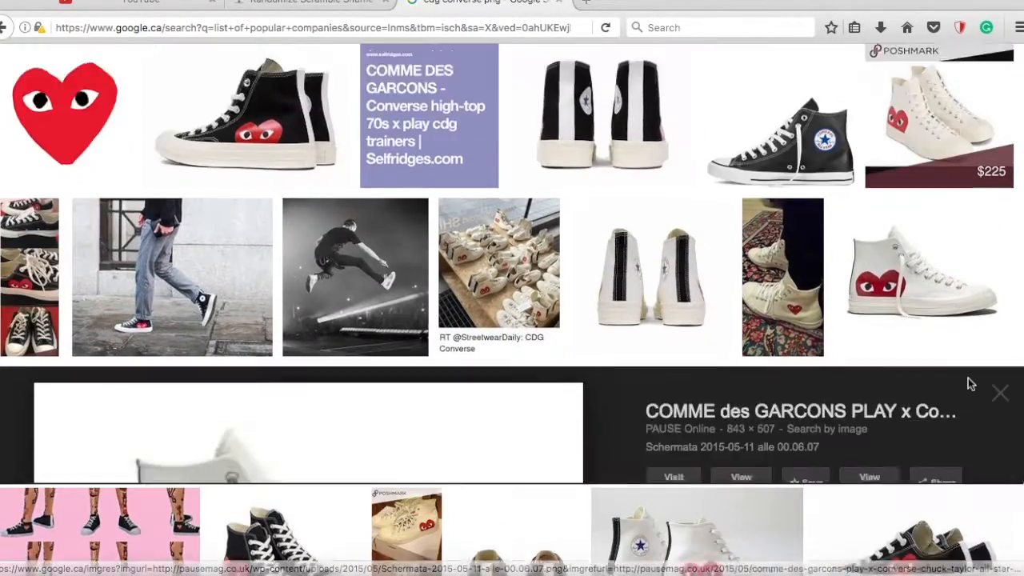
{"action": "scroll", "coordinate": [628, 370], "scroll_direction": "up", "scroll_amount": 5}
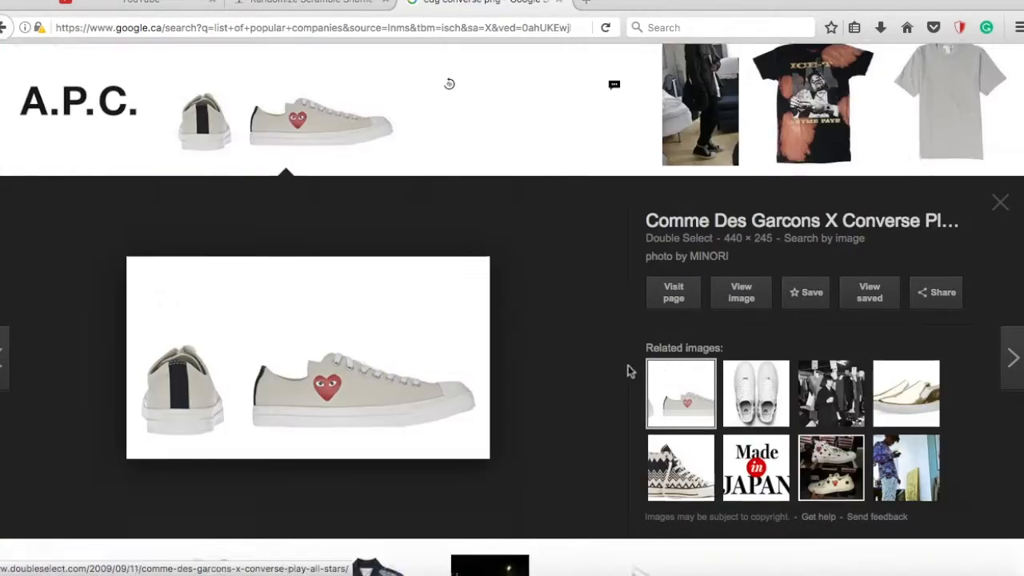
{"action": "scroll", "coordinate": [628, 371], "scroll_direction": "up", "scroll_amount": 10}
{"action": "scroll", "coordinate": [628, 371], "scroll_direction": "up", "scroll_amount": 3}
{"action": "left_click", "coordinate": [112, 170]}
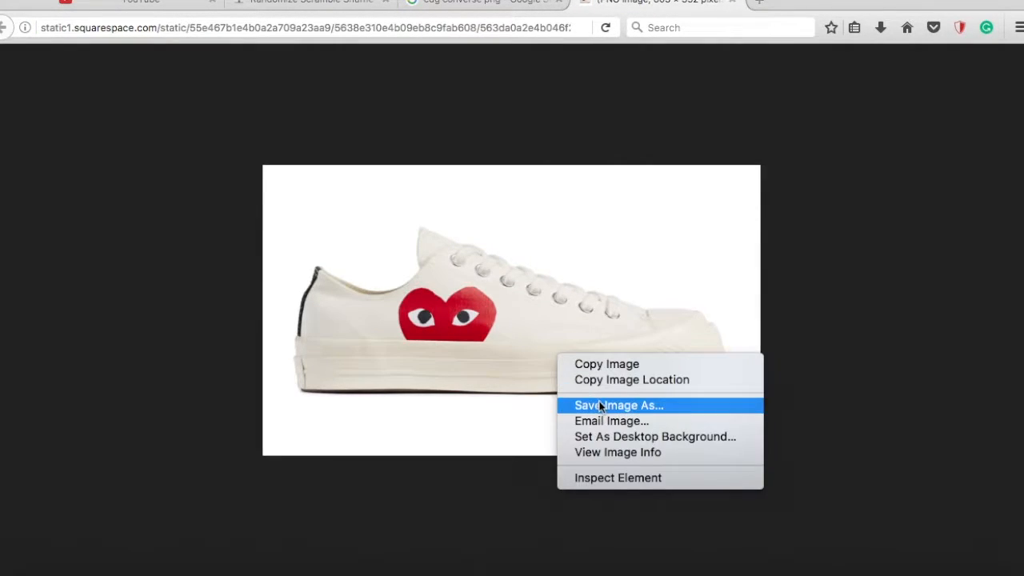
Save the shoe image to Downloads and reveal the file in its folder
{"action": "left_click", "coordinate": [601, 401]}
{"action": "key", "text": "Return"}
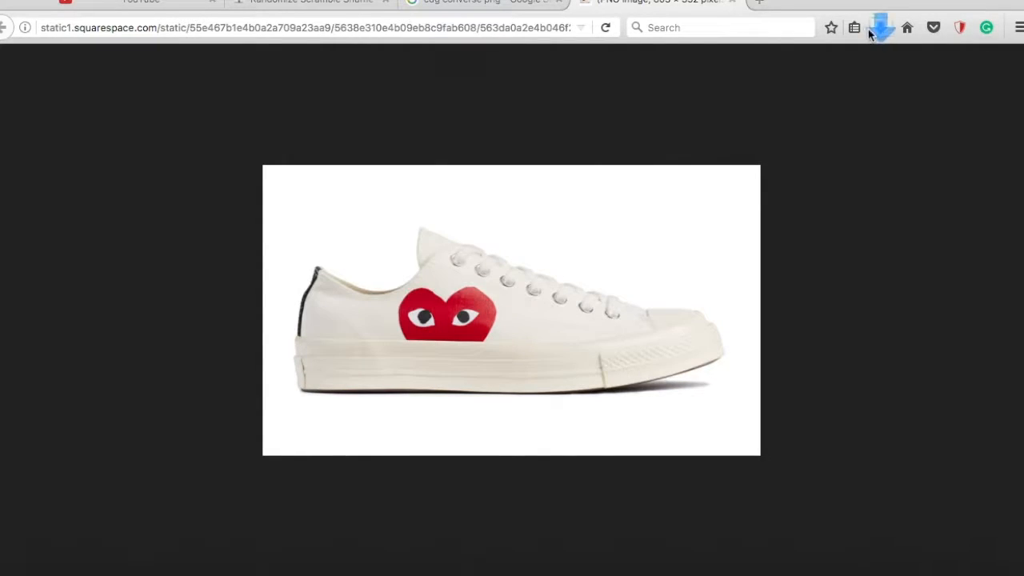
{"action": "left_click", "coordinate": [880, 27]}
{"action": "left_click", "coordinate": [876, 70]}
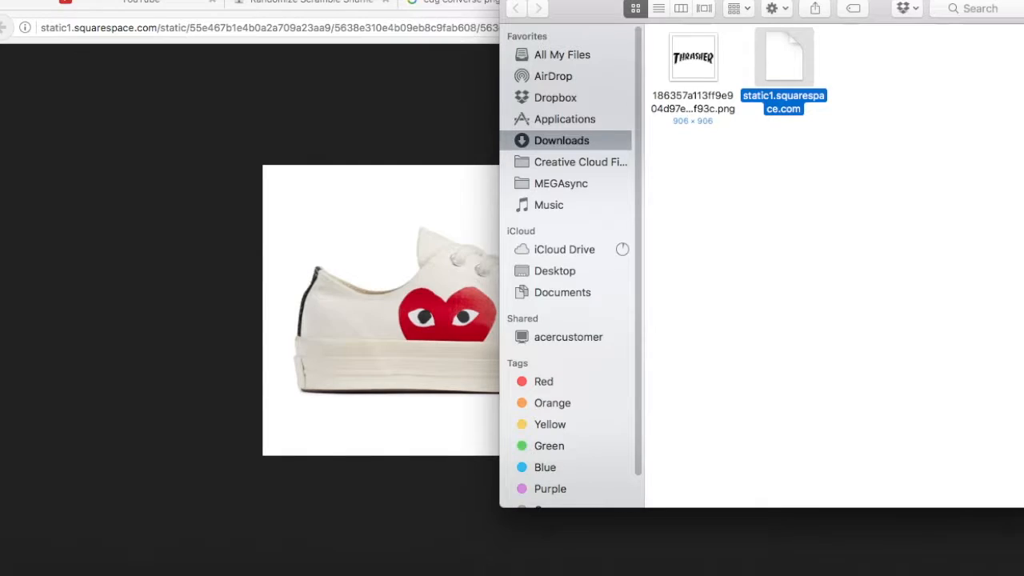
{"action": "left_click", "coordinate": [928, 88]}
Save the shoe image again, overwriting the previous download
{"action": "right_click", "coordinate": [599, 255]}
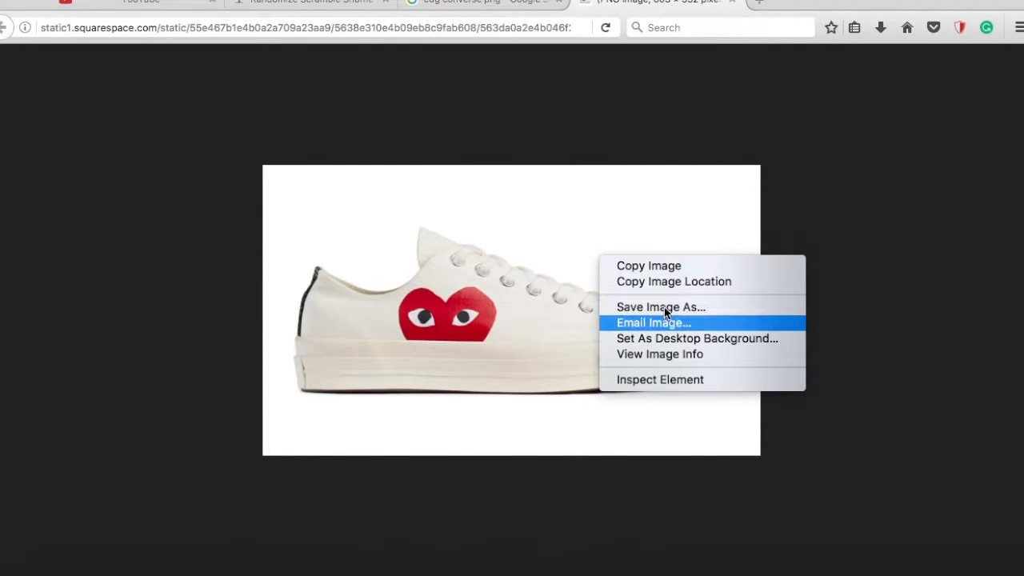
{"action": "left_click", "coordinate": [654, 310]}
{"action": "left_click", "coordinate": [648, 250]}
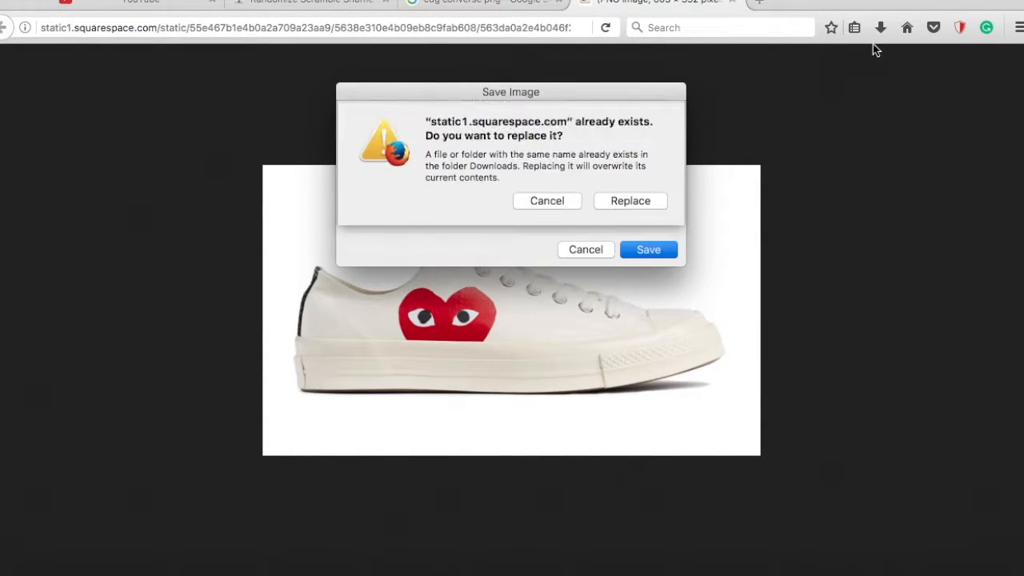
{"action": "left_click", "coordinate": [632, 201]}
{"action": "left_click", "coordinate": [881, 27]}
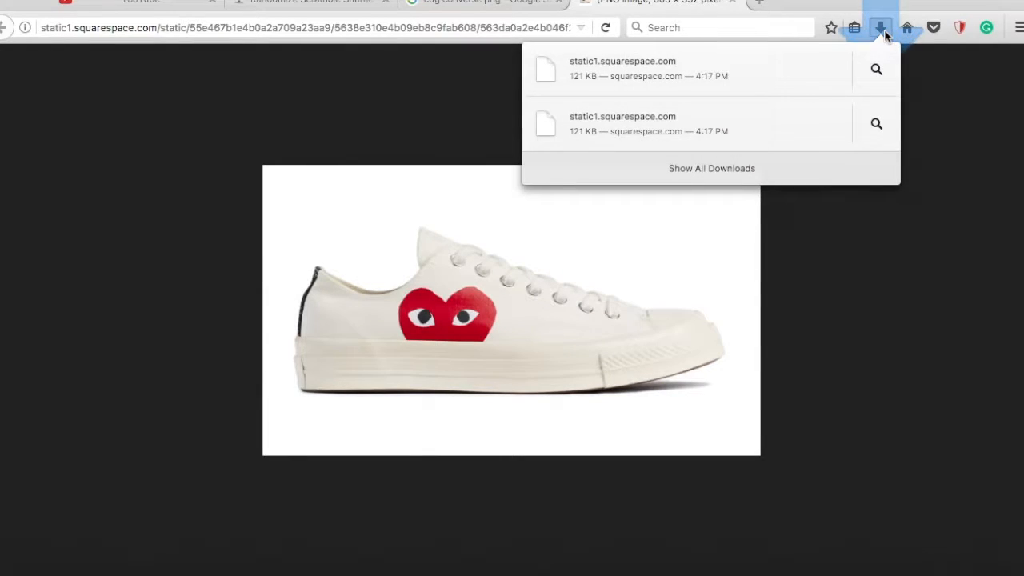
{"action": "left_click", "coordinate": [880, 28]}
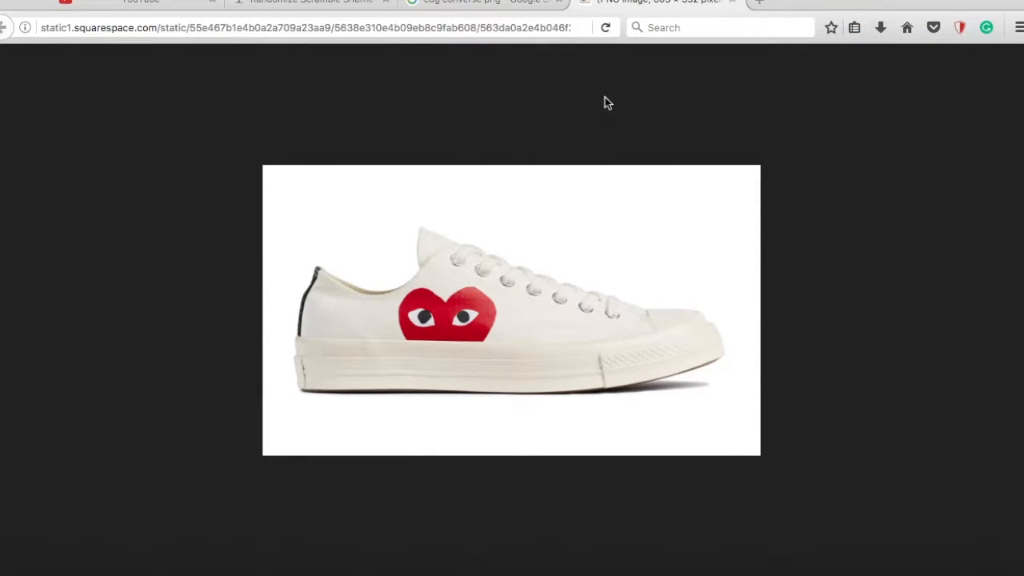
Capture a region screenshot of just the white shoe image and move to the desktop
{"action": "key", "text": "super+shift+4"}
{"action": "left_click_drag", "start_coordinate": [281, 178], "coordinate": [746, 435]}
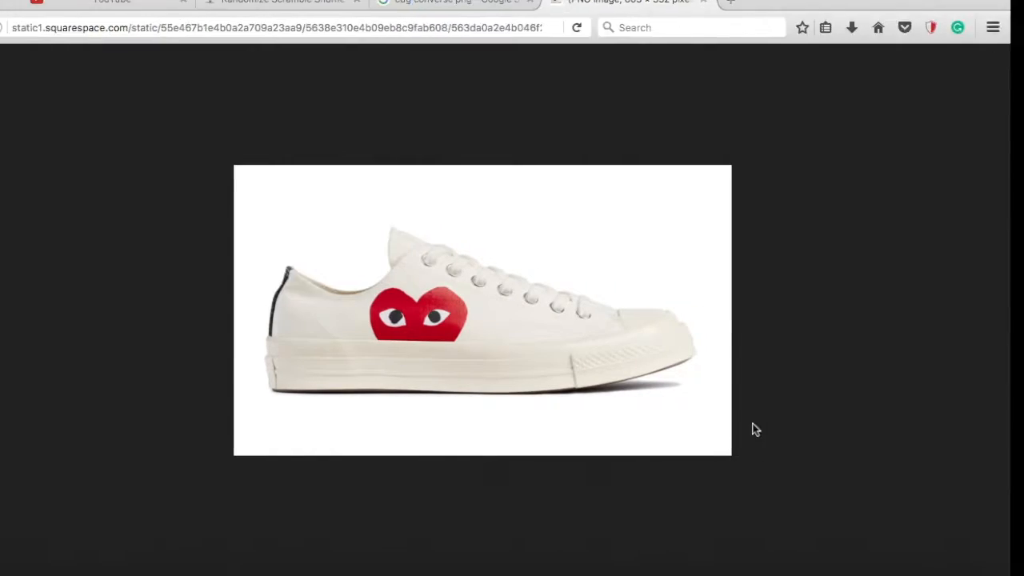
{"action": "key", "text": "ctrl+Right"}
{"action": "key", "text": "ctrl+Right"}
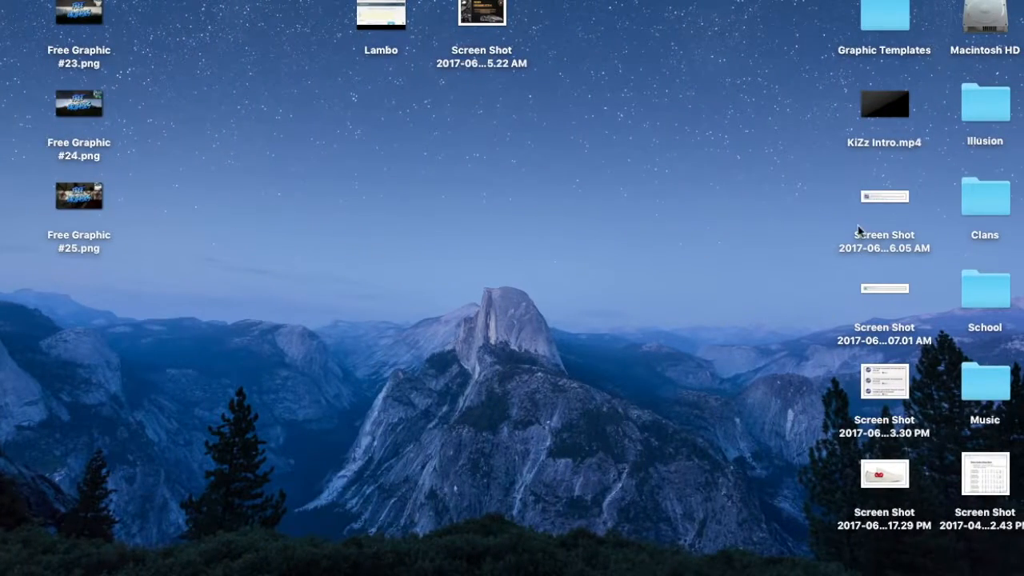
Drag the shoe screenshot from the desktop onto the Photoshop canvas as a new layer
{"action": "left_click_drag", "start_coordinate": [884, 477], "coordinate": [488, 320]}
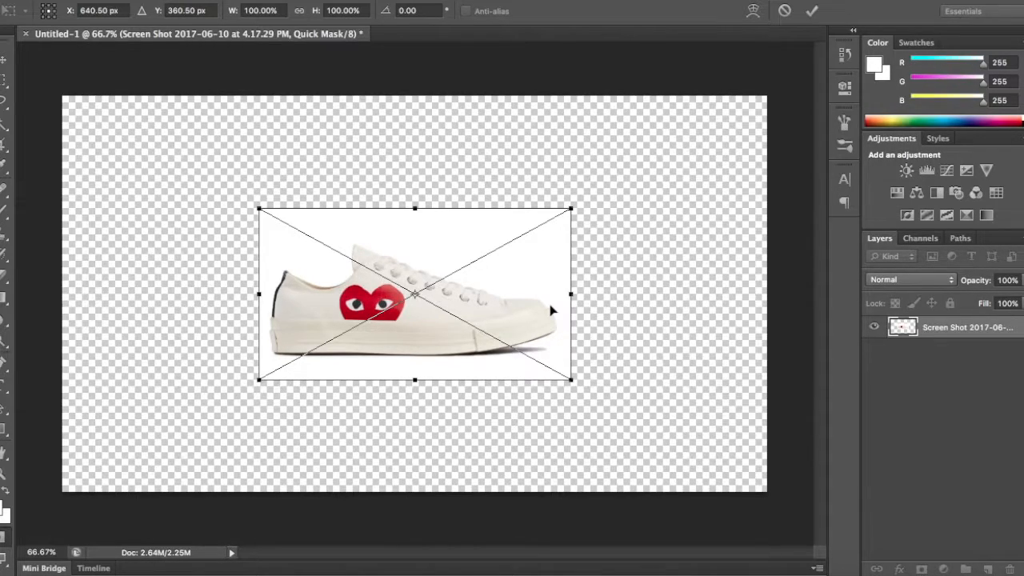
Commit the shoe placement and try several transform moves, leaving it centred
{"action": "key", "text": "Return"}
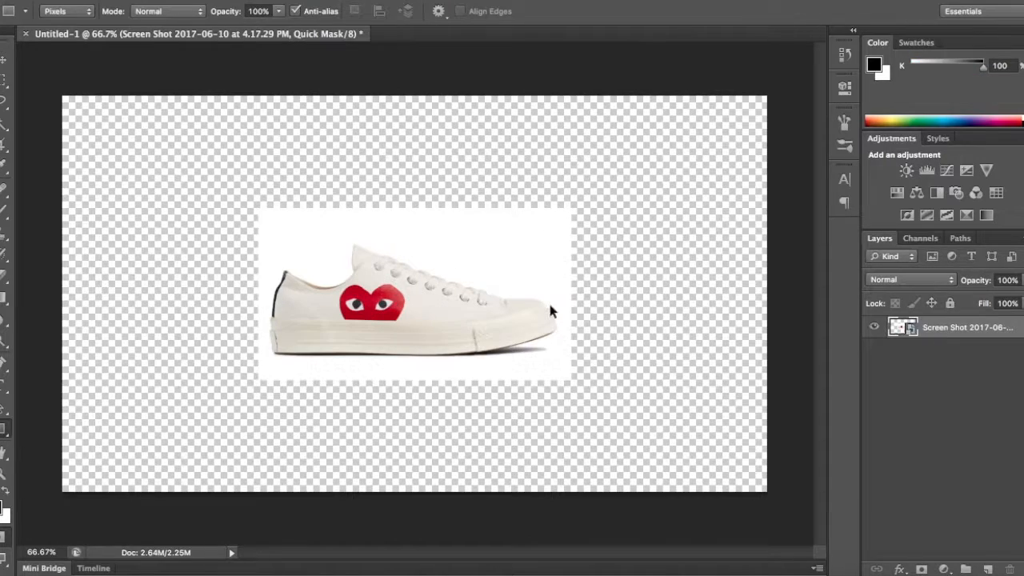
{"action": "key", "text": "ctrl+t"}
{"action": "left_click_drag", "start_coordinate": [512, 293], "coordinate": [588, 380]}
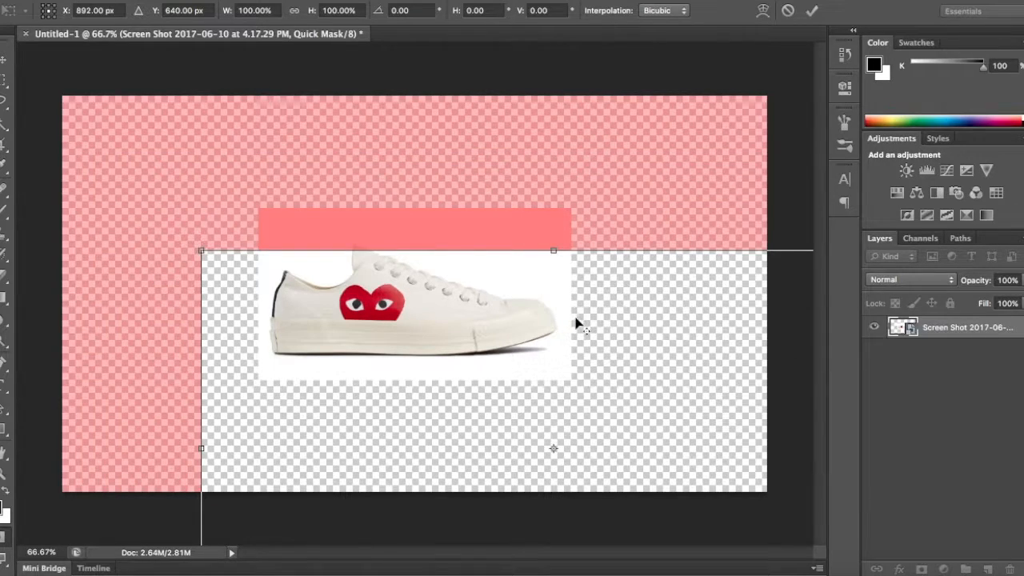
{"action": "left_click_drag", "start_coordinate": [587, 357], "coordinate": [478, 215]}
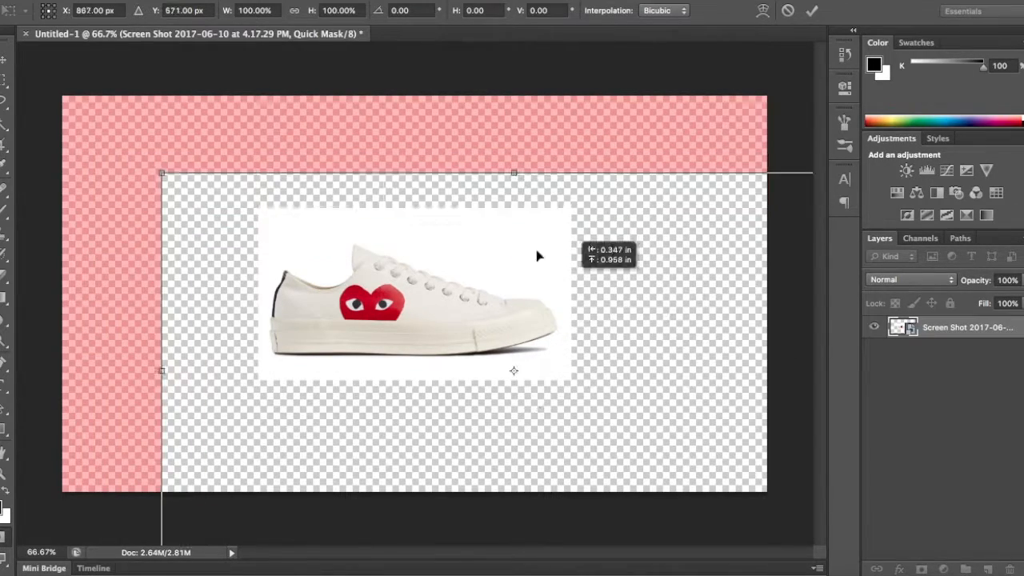
{"action": "key", "text": "Return"}
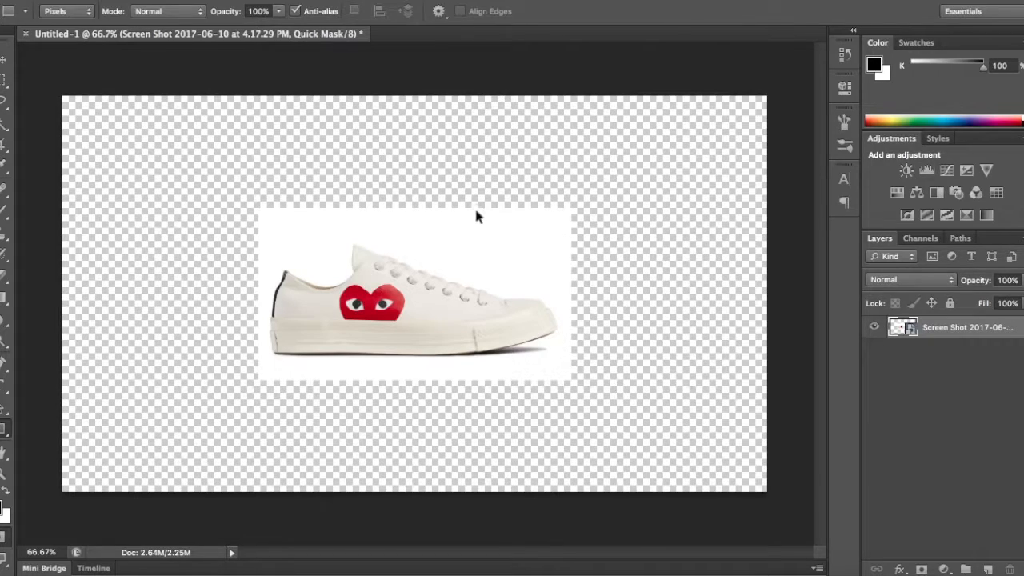
{"action": "key", "text": "ctrl+t"}
{"action": "left_click_drag", "start_coordinate": [482, 308], "coordinate": [501, 364]}
{"action": "key", "text": "ctrl+z"}
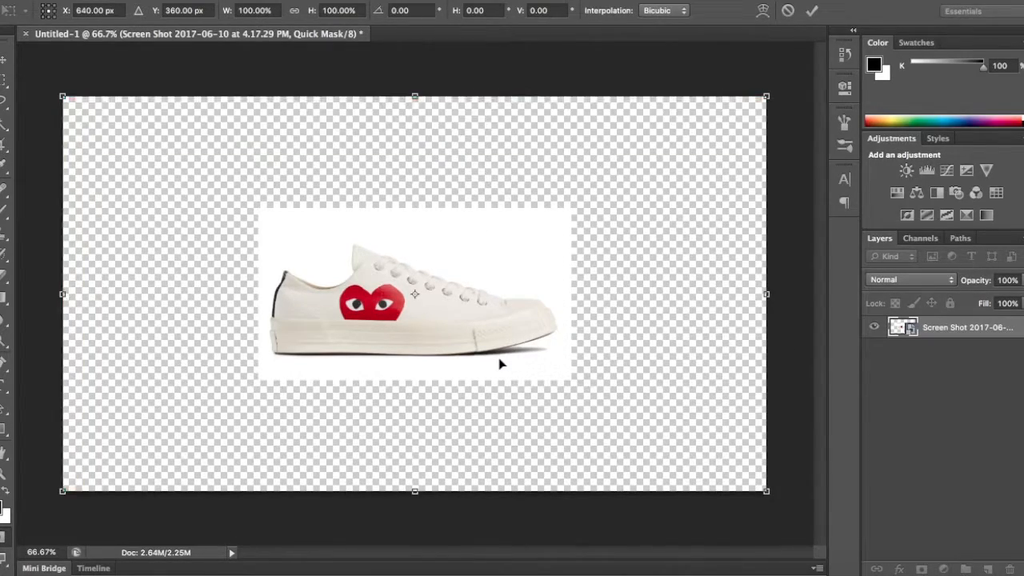
{"action": "key", "text": "Return"}
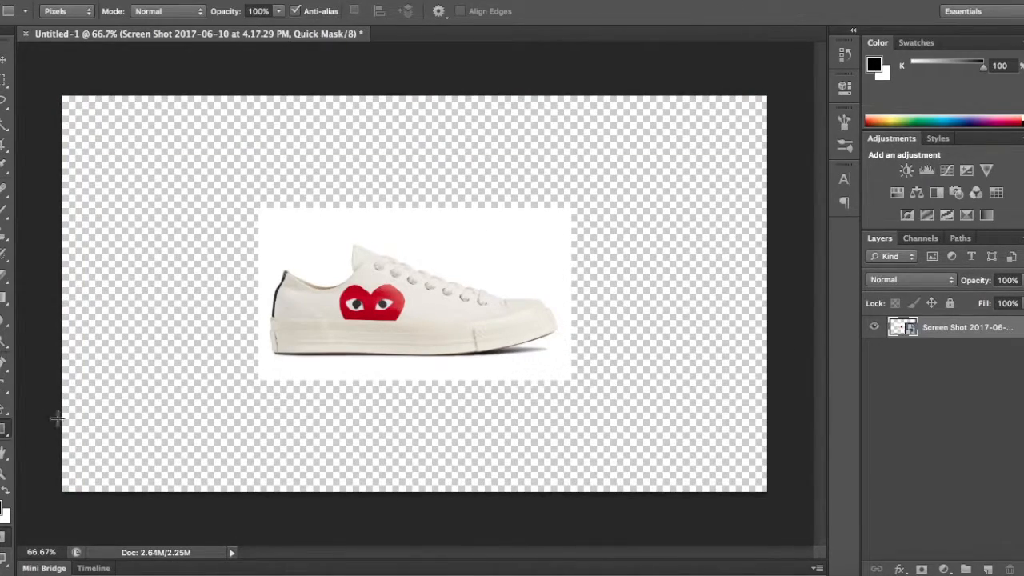
{"action": "left_click", "coordinate": [6, 57]}
{"action": "key", "text": "ctrl+t"}
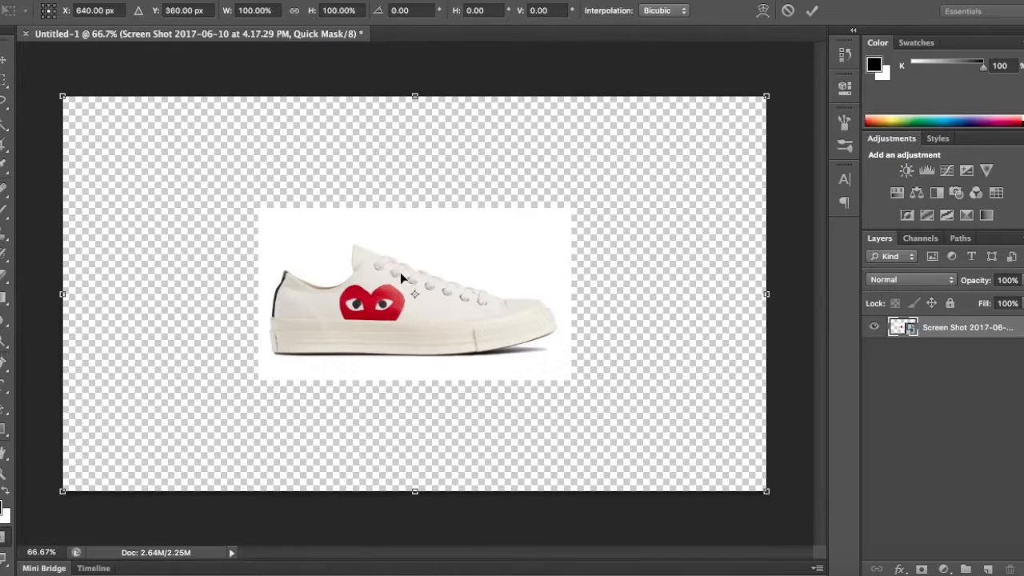
{"action": "left_click_drag", "start_coordinate": [593, 311], "coordinate": [635, 390]}
{"action": "key", "text": "ctrl+z"}
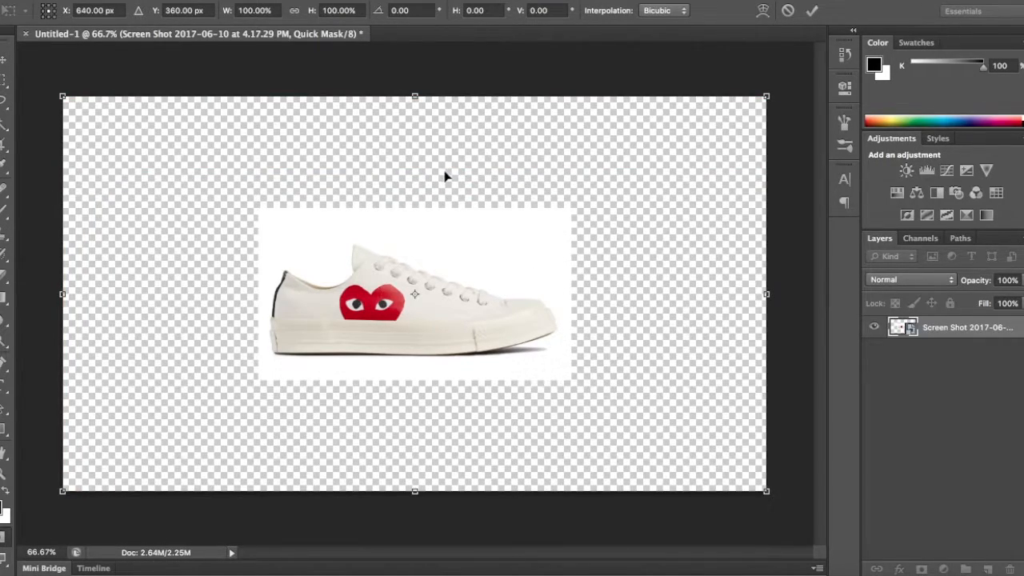
{"action": "key", "text": "Return"}
Duplicate the shoe to the lower right, delete the original, settle its position and return to the browser
{"action": "left_click_drag", "start_coordinate": [416, 288], "coordinate": [682, 416], "text": "alt"}
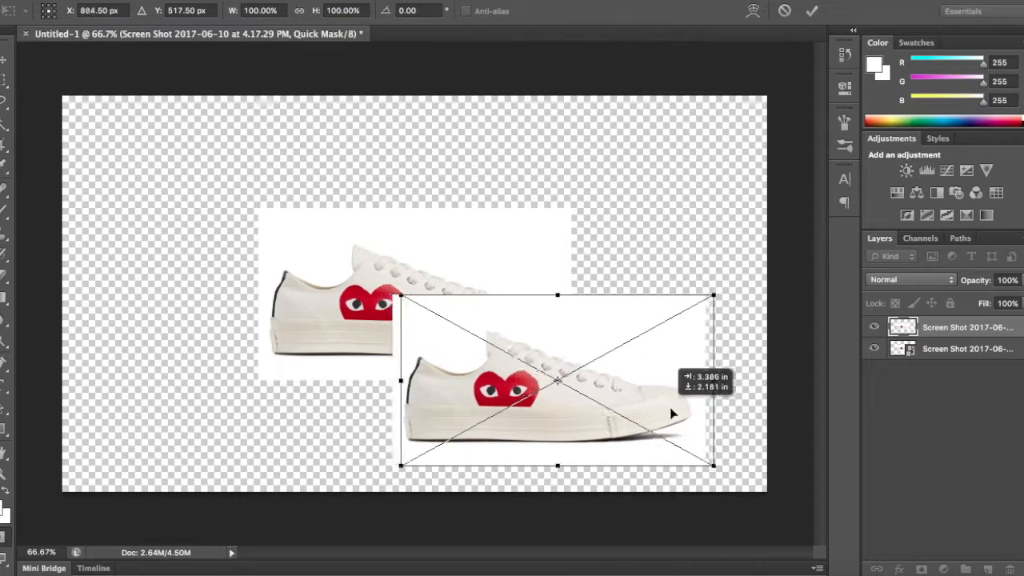
{"action": "key", "text": "Return"}
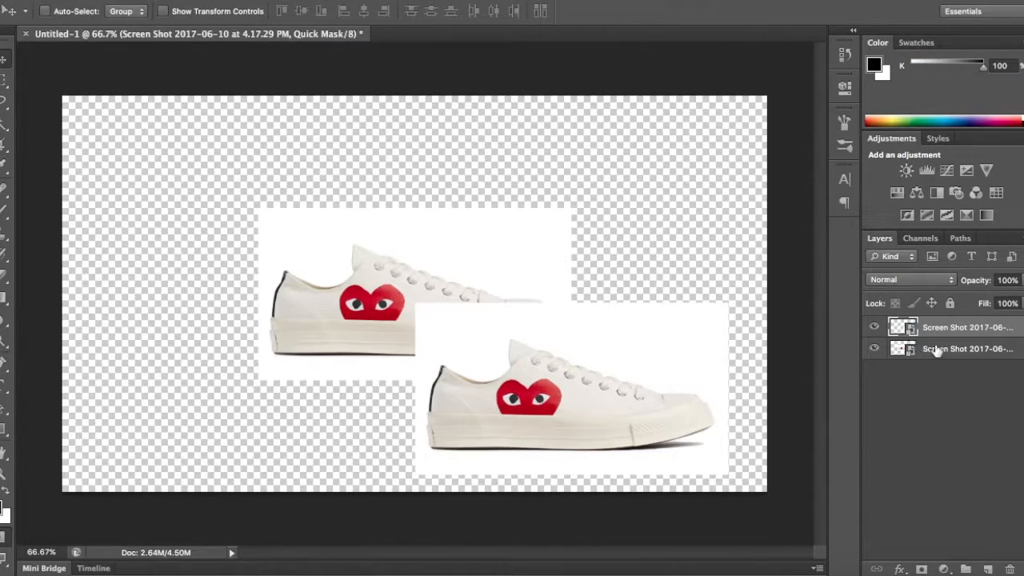
{"action": "left_click", "coordinate": [952, 349]}
{"action": "key", "text": "Delete"}
{"action": "key", "text": "ctrl+t"}
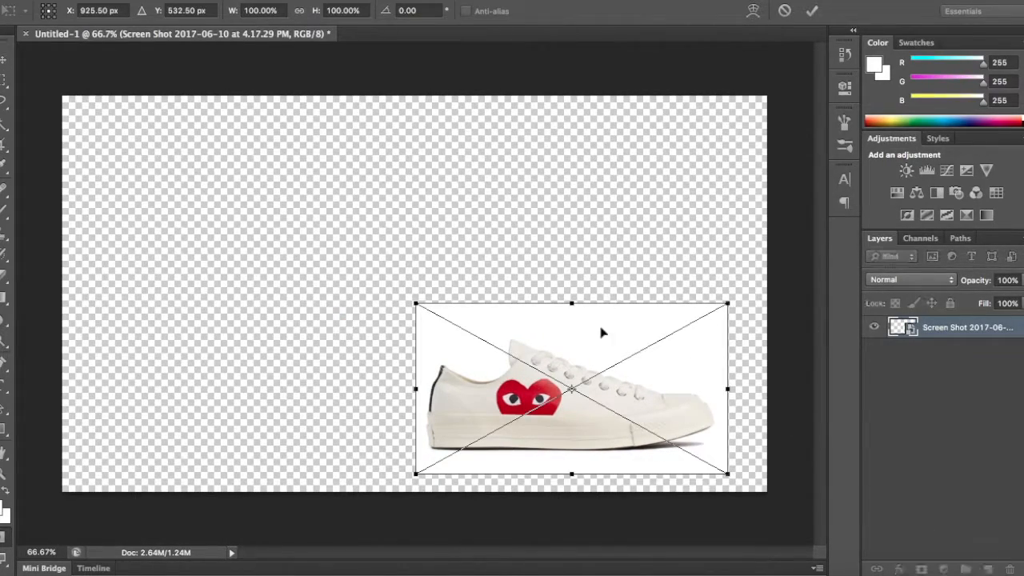
{"action": "left_click_drag", "start_coordinate": [592, 384], "coordinate": [569, 334]}
{"action": "key", "text": "Return"}
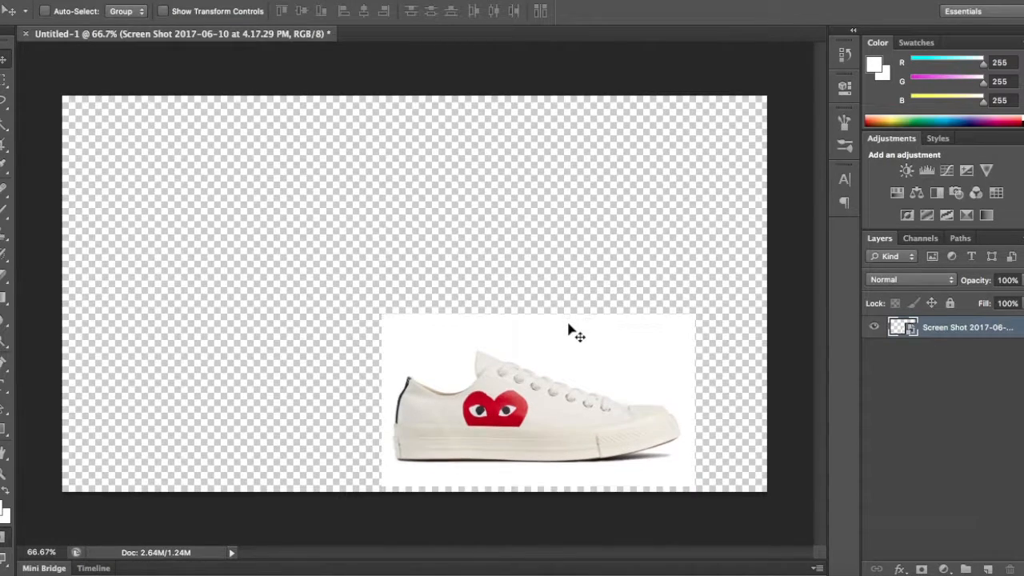
{"action": "key", "text": "Up"}
{"action": "key", "text": "super+Tab"}
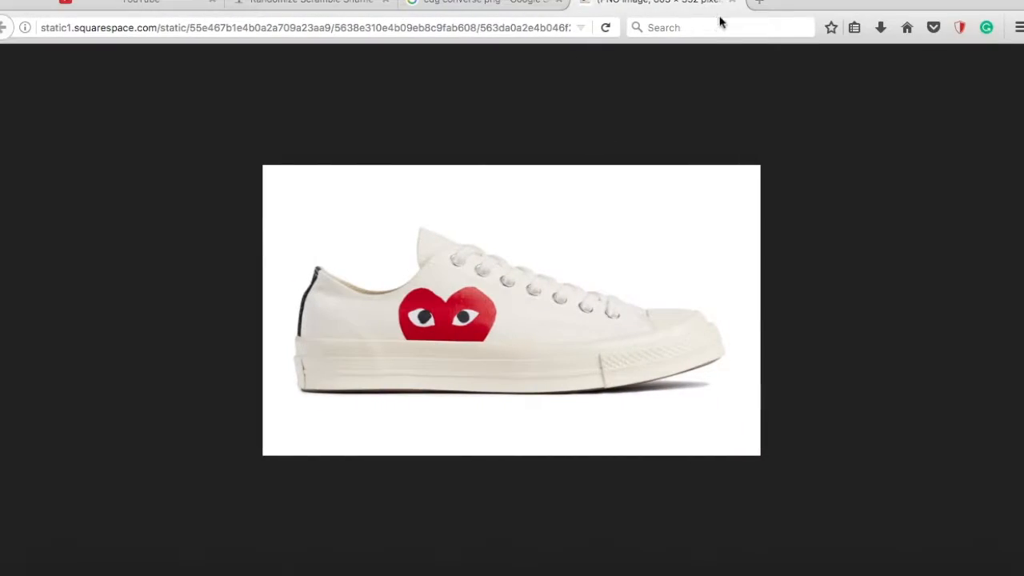
Search Google Images for 'cdg logo png' and preview the first red heart result
{"action": "left_click", "coordinate": [733, 3]}
{"action": "scroll", "coordinate": [464, 240], "scroll_direction": "up", "scroll_amount": 5}
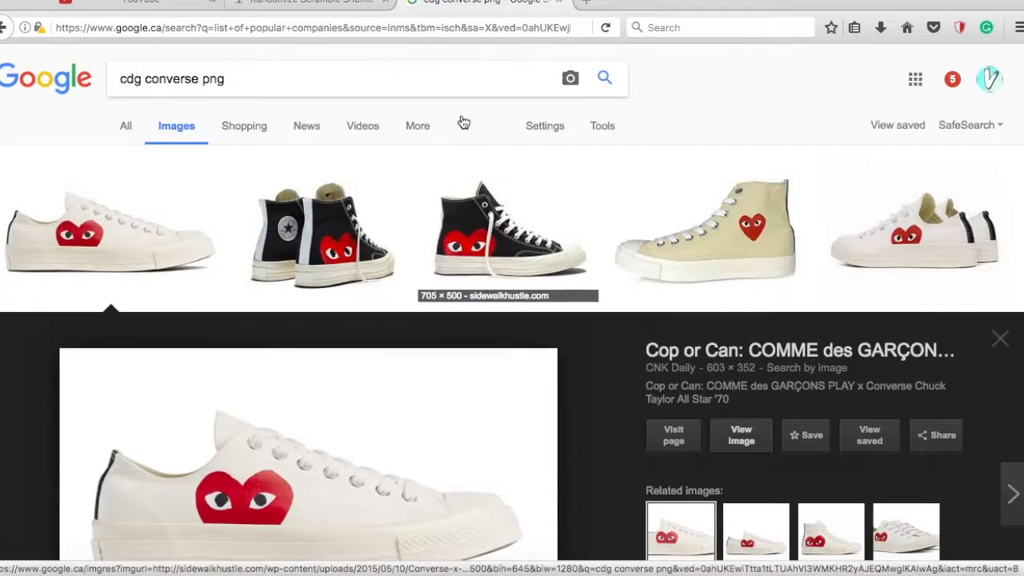
{"action": "left_click_drag", "start_coordinate": [232, 78], "coordinate": [145, 79]}
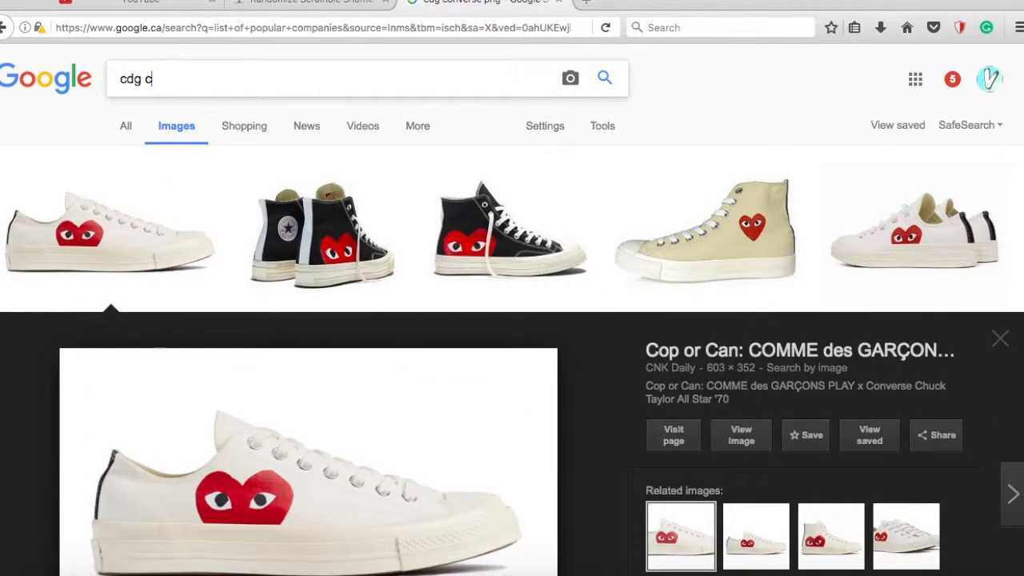
{"action": "type", "text": "logo png"}
{"action": "key", "text": "Return"}
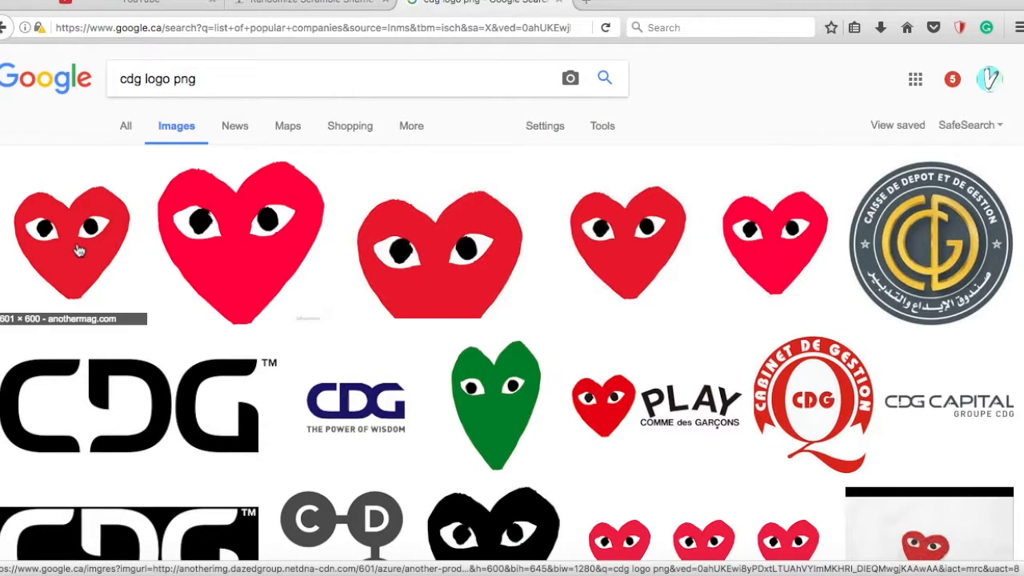
{"action": "left_click", "coordinate": [80, 252]}
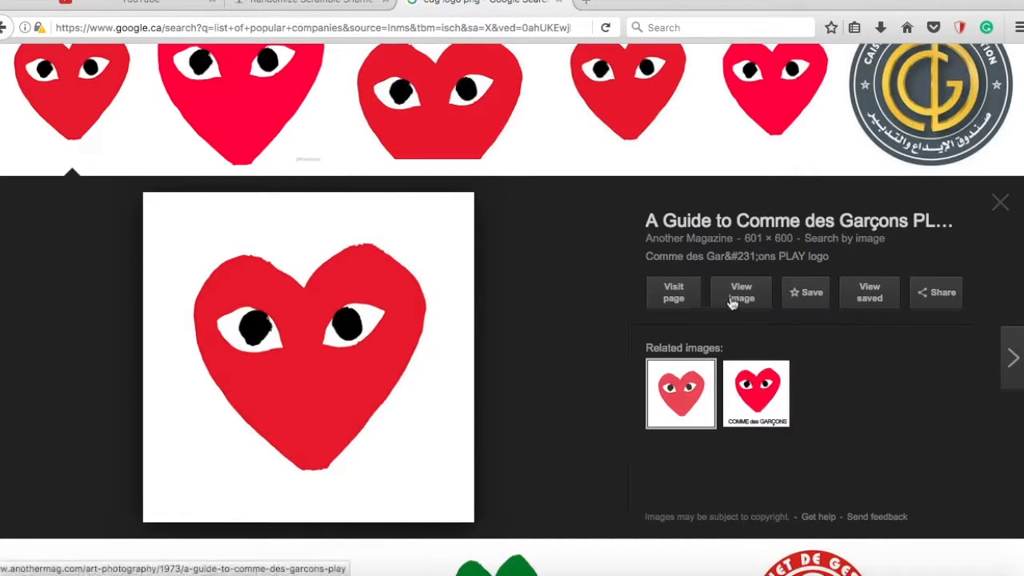
Browse heart previews, then screenshot the Comme des Garçons heart logo to the desktop
{"action": "left_click", "coordinate": [757, 392]}
{"action": "left_click", "coordinate": [681, 392]}
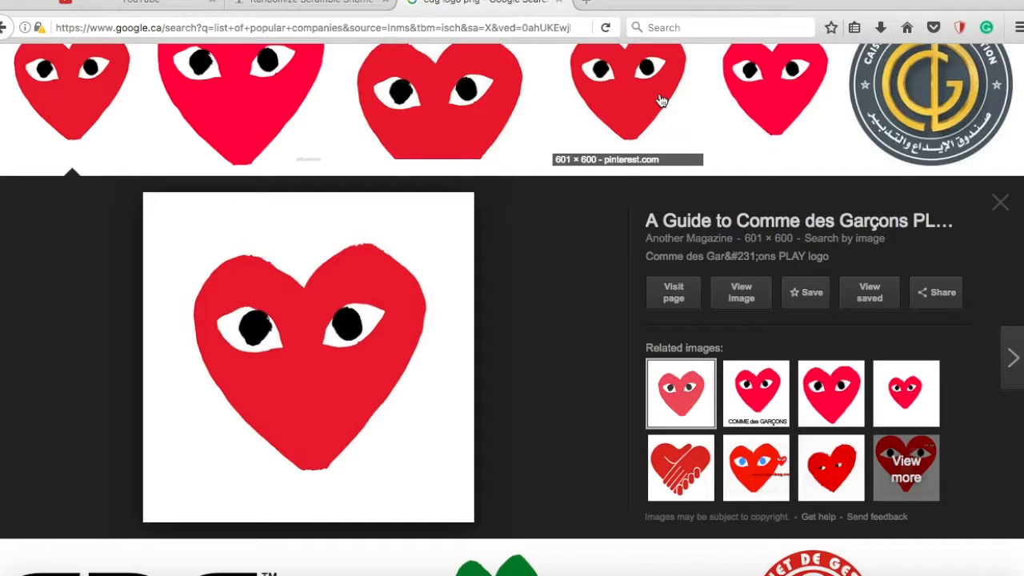
{"action": "left_click", "coordinate": [627, 96]}
{"action": "left_click", "coordinate": [676, 388]}
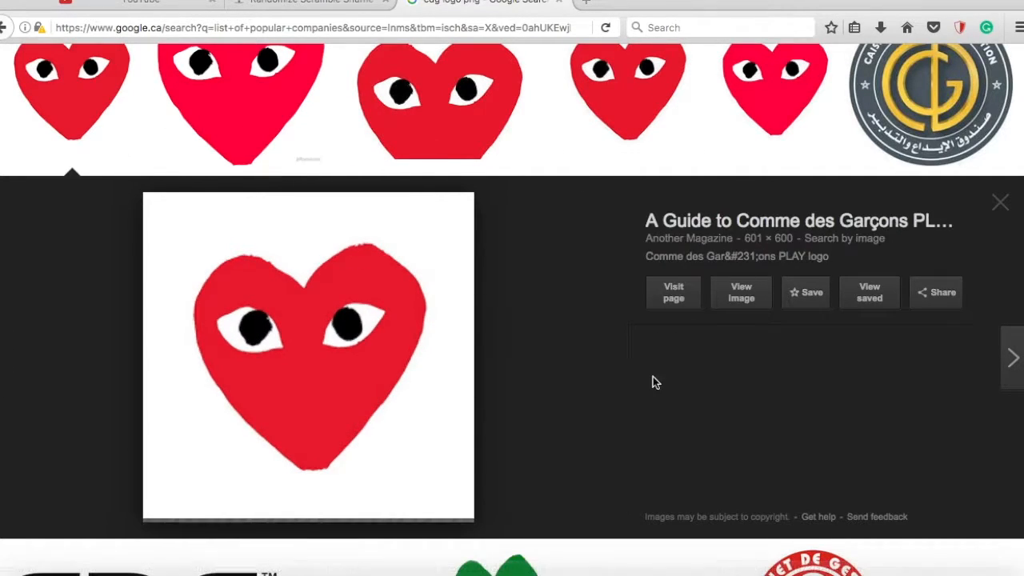
{"action": "left_click_drag", "start_coordinate": [176, 216], "coordinate": [451, 512]}
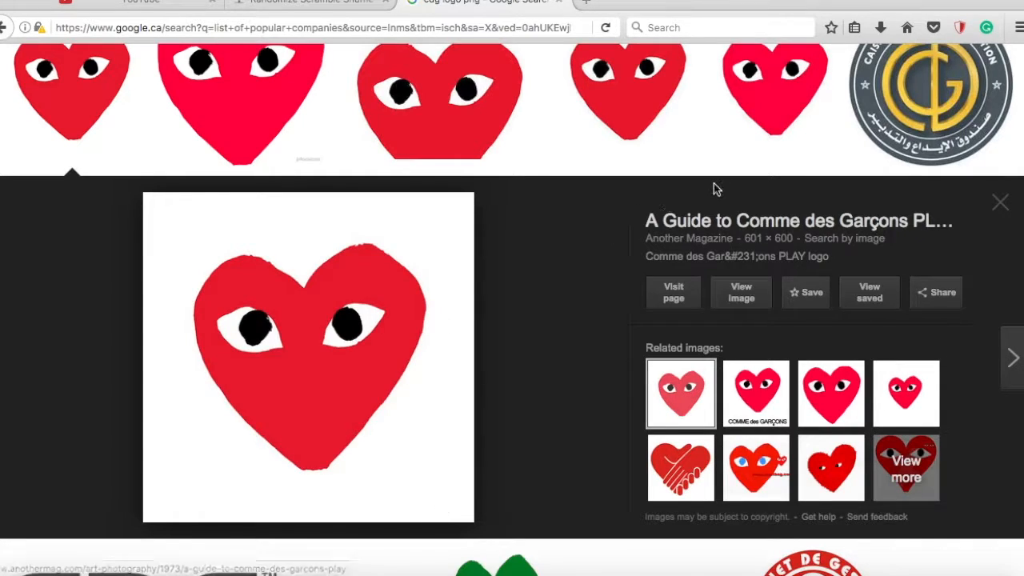
{"action": "key", "text": "ctrl+Right"}
{"action": "key", "text": "ctrl+Right"}
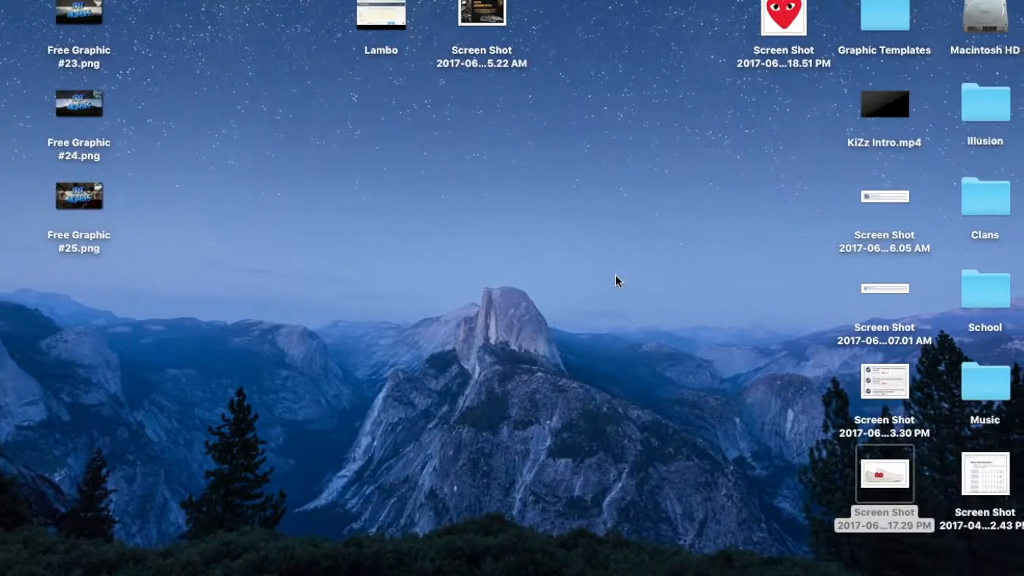
Place the heart screenshot into Photoshop and shrink it to a small top-left logo
{"action": "mouse_move", "coordinate": [806, 15]}
{"action": "left_mouse_down"}
{"action": "mouse_move", "coordinate": [476, 318]}
{"action": "mouse_move", "coordinate": [184, 215]}
{"action": "left_mouse_up"}
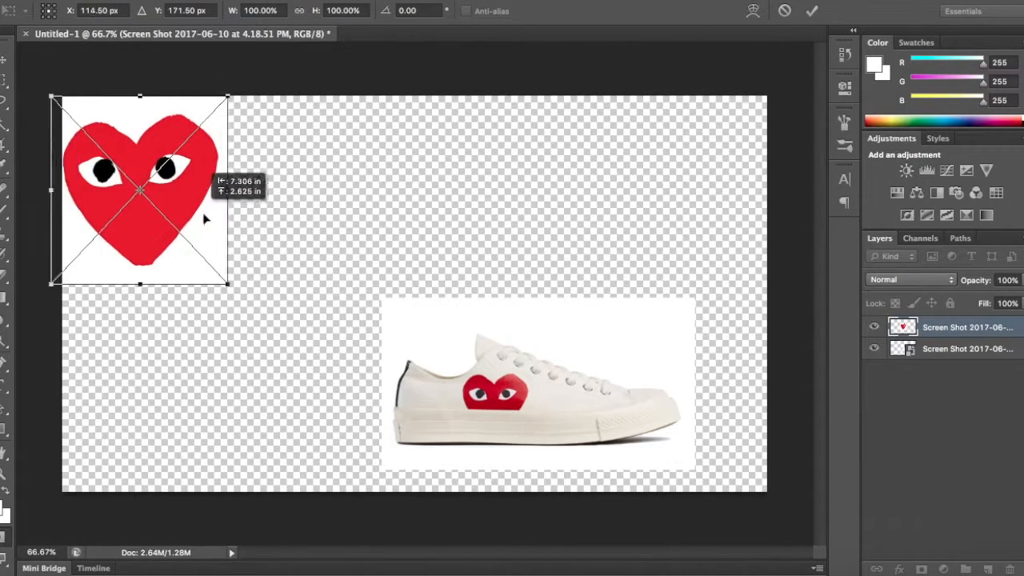
{"action": "mouse_move", "coordinate": [228, 283]}
{"action": "left_mouse_down"}
{"action": "mouse_move", "coordinate": [181, 202]}
{"action": "mouse_move", "coordinate": [148, 183]}
{"action": "left_mouse_up"}
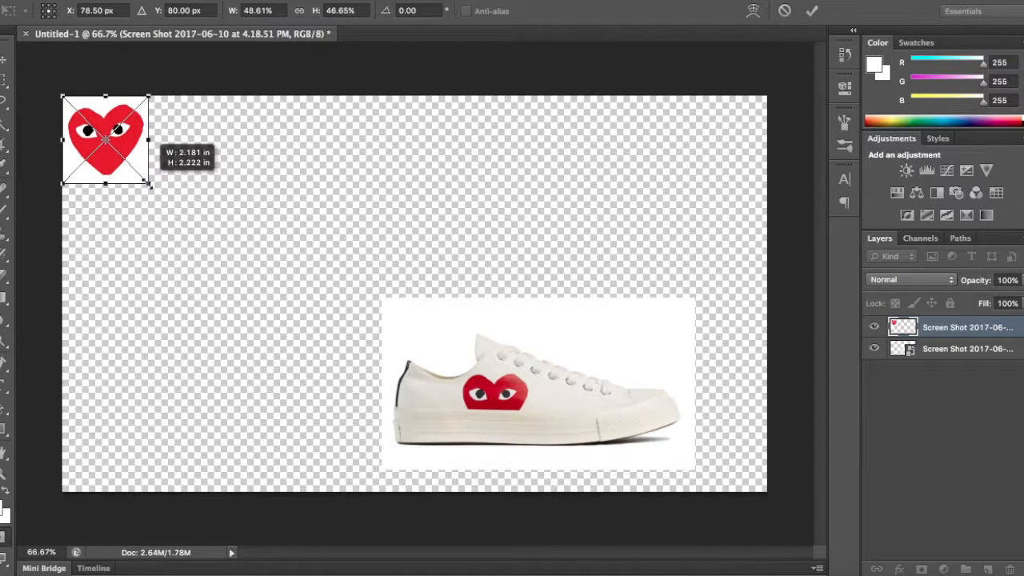
{"action": "left_click_drag", "start_coordinate": [148, 183], "coordinate": [147, 184]}
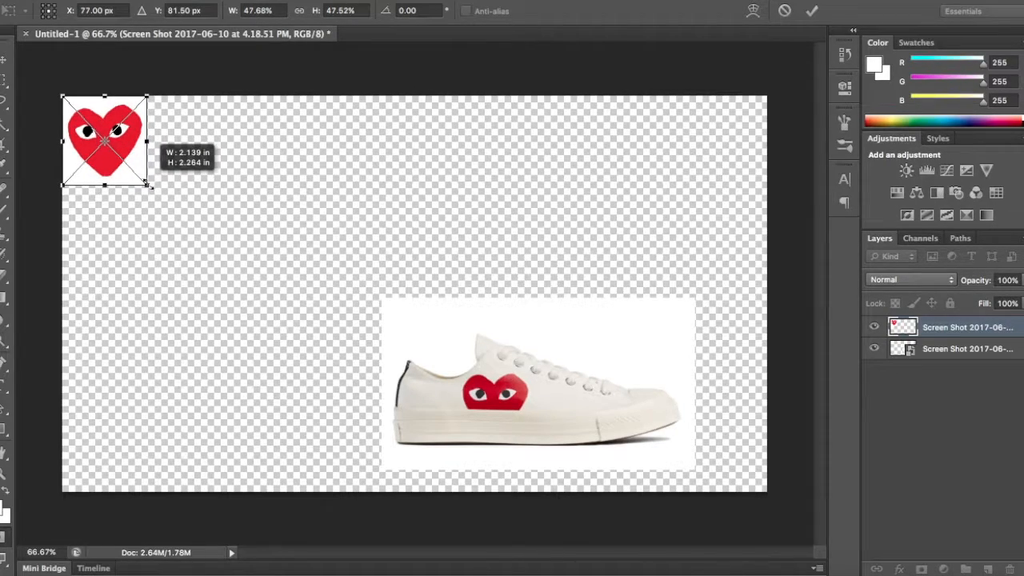
{"action": "key", "text": "Return"}
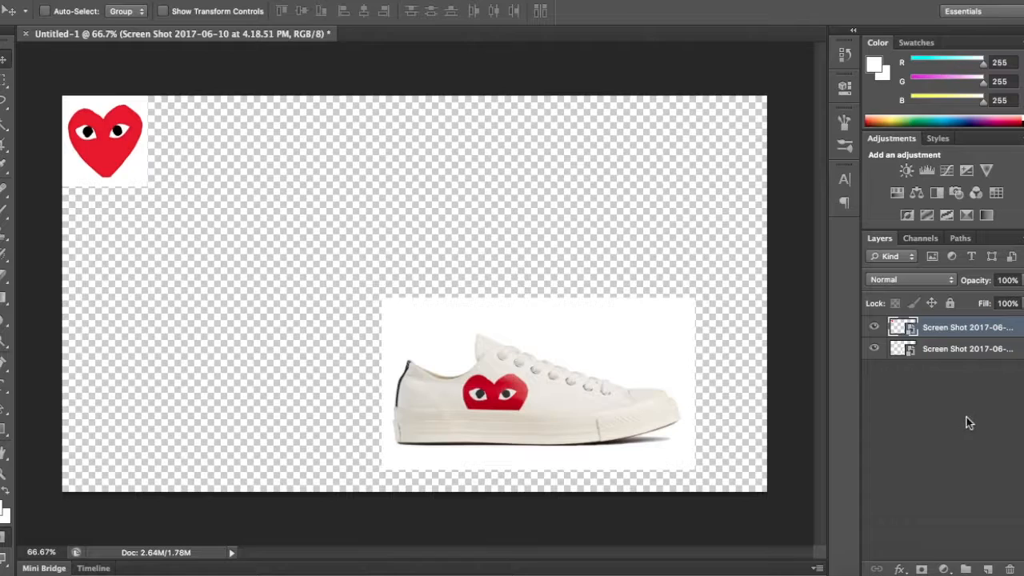
{"action": "left_click", "coordinate": [966, 417]}
Draw a white rectangle over the whole canvas and send it beneath the shoe and heart layers
{"action": "left_click", "coordinate": [989, 569]}
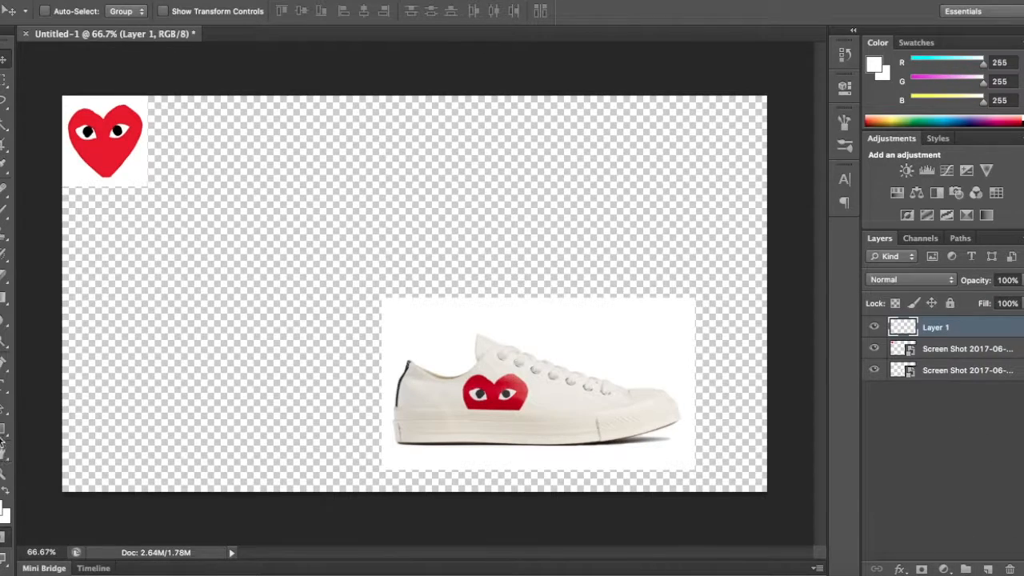
{"action": "left_click", "coordinate": [6, 433]}
{"action": "left_click_drag", "start_coordinate": [74, 84], "coordinate": [788, 502]}
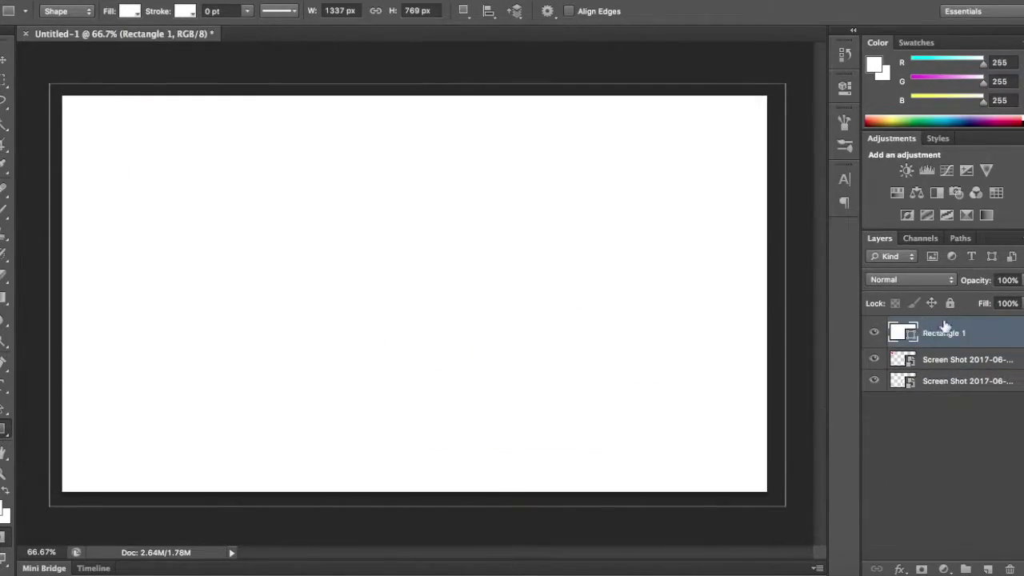
{"action": "left_click_drag", "start_coordinate": [946, 333], "coordinate": [952, 393]}
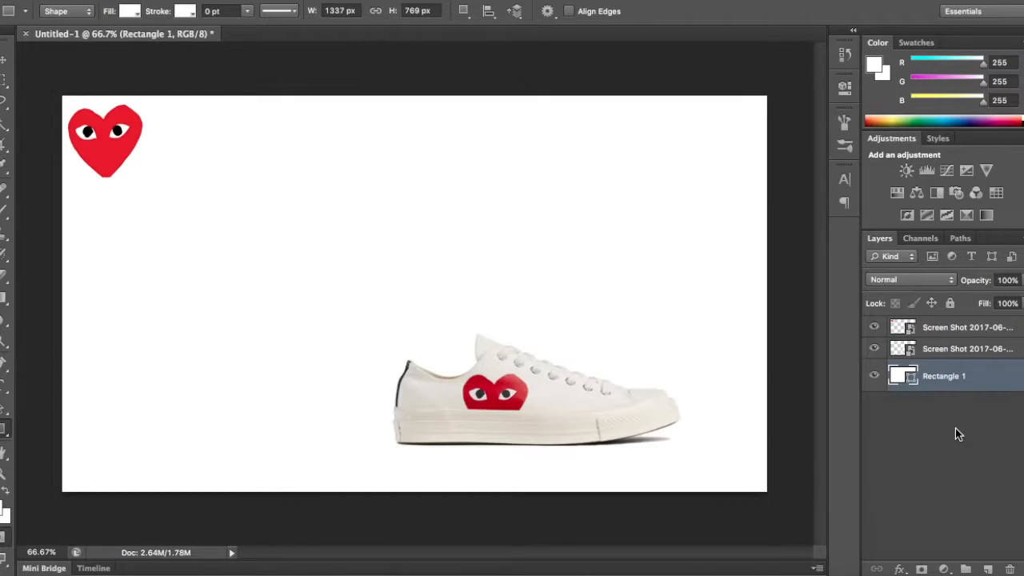
{"action": "left_click", "coordinate": [955, 428]}
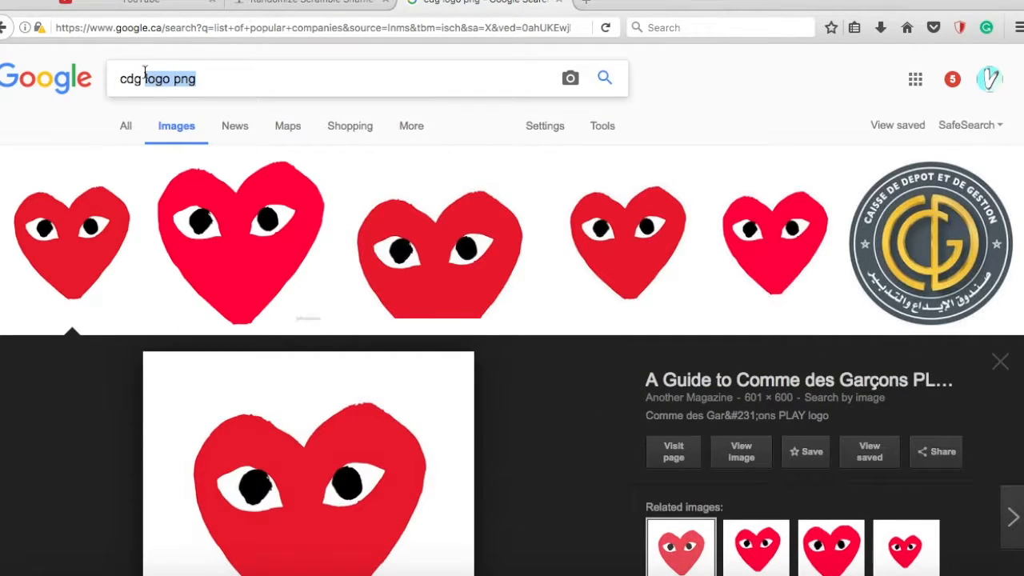
{"action": "type", "text": "conver"}
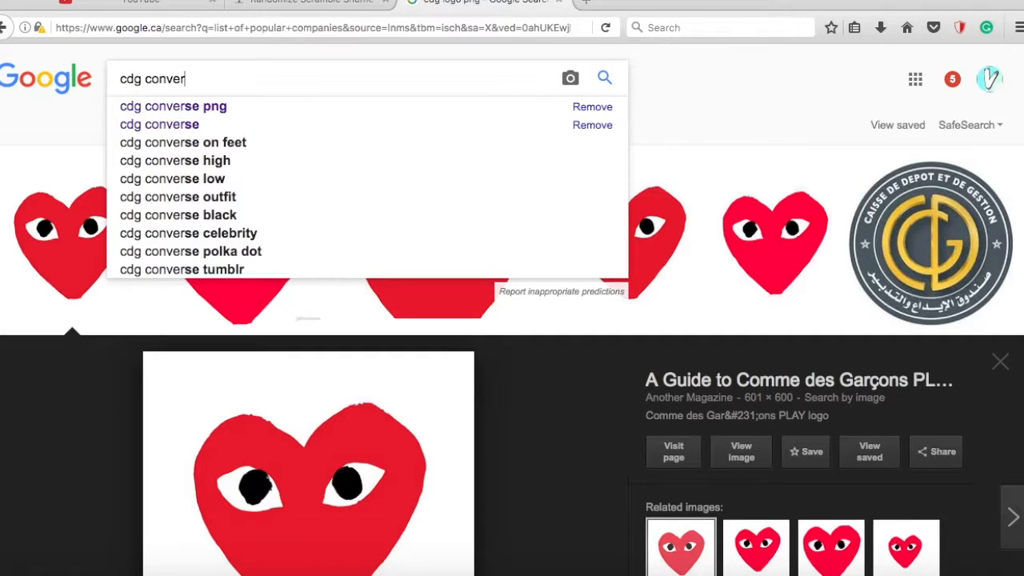
Search Google for cdg converse, browse Dover Street Market's Play CDG x Converse page, and return to results
{"action": "key", "text": "Down"}
{"action": "key", "text": "Down"}
{"action": "key", "text": "Return"}
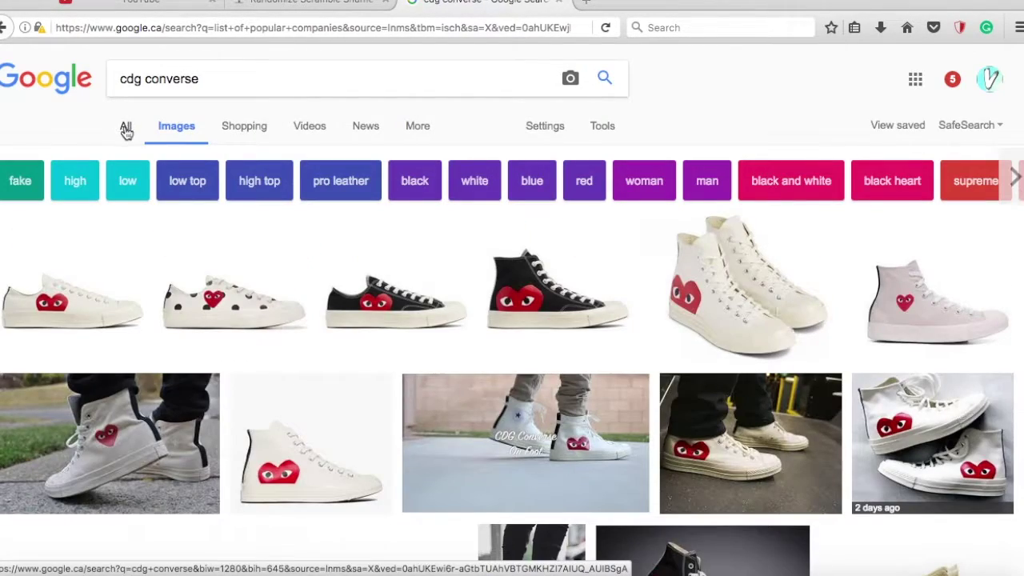
{"action": "left_click", "coordinate": [126, 128]}
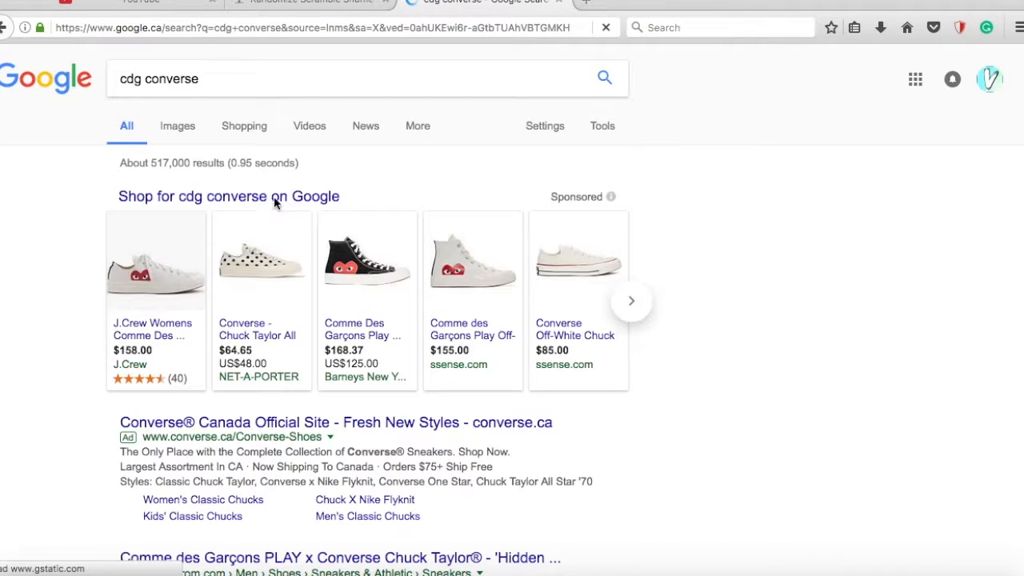
{"action": "scroll", "coordinate": [240, 384], "scroll_direction": "down", "scroll_amount": 1}
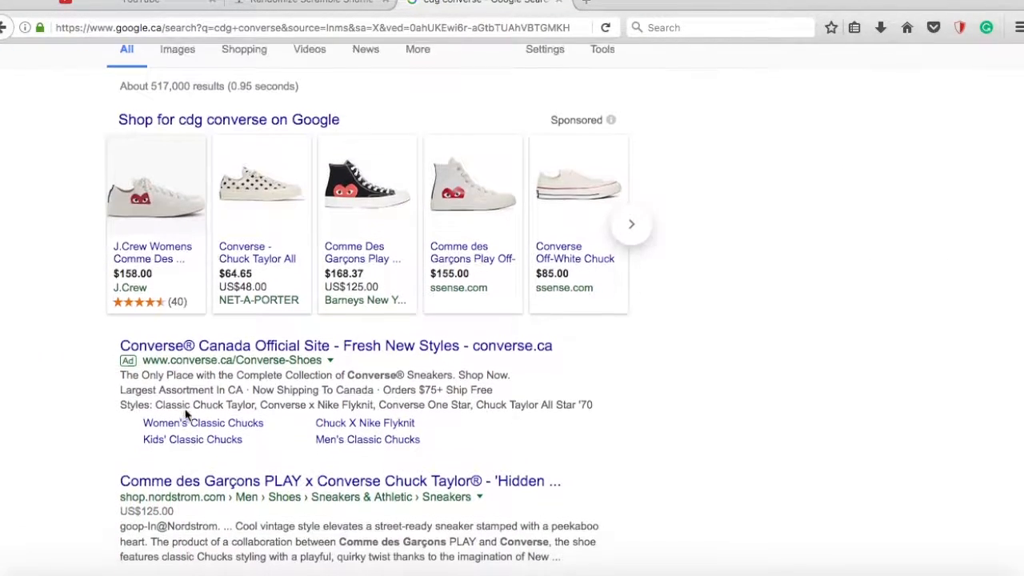
{"action": "scroll", "coordinate": [182, 398], "scroll_direction": "down", "scroll_amount": 2}
{"action": "scroll", "coordinate": [208, 408], "scroll_direction": "down", "scroll_amount": 2}
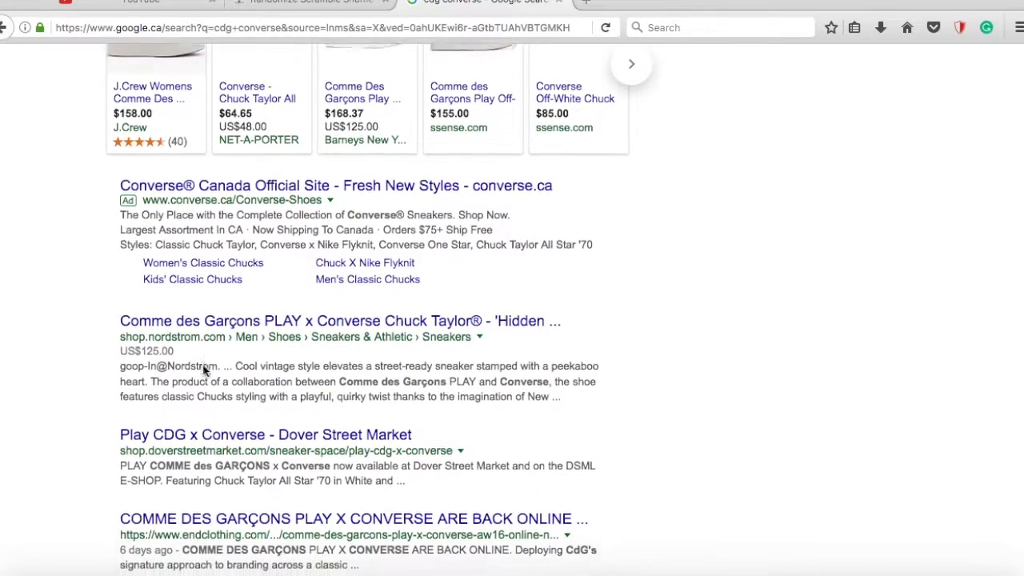
{"action": "left_click", "coordinate": [223, 412]}
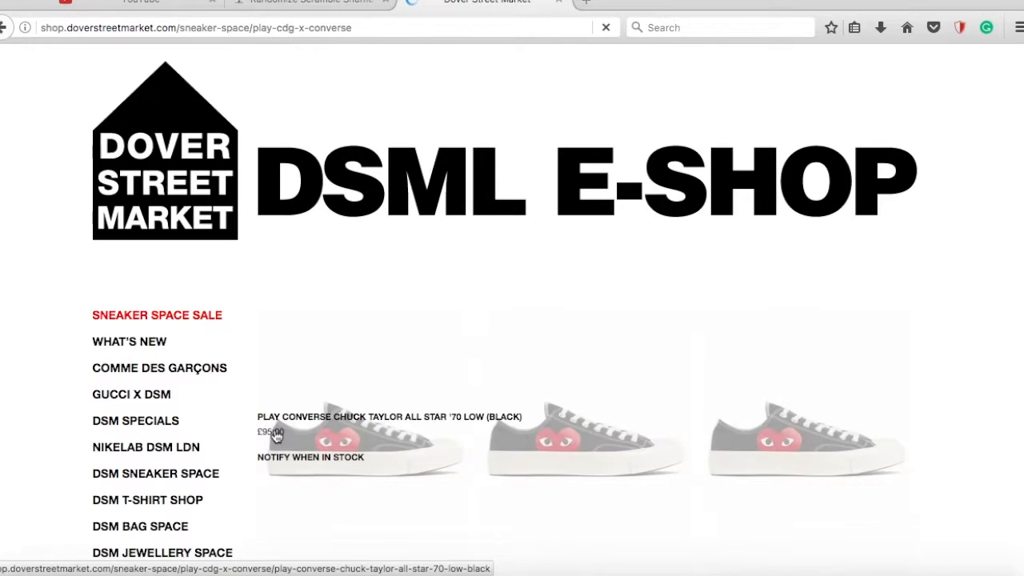
{"action": "scroll", "coordinate": [538, 352], "scroll_direction": "down", "scroll_amount": 3}
{"action": "scroll", "coordinate": [537, 352], "scroll_direction": "down", "scroll_amount": 5}
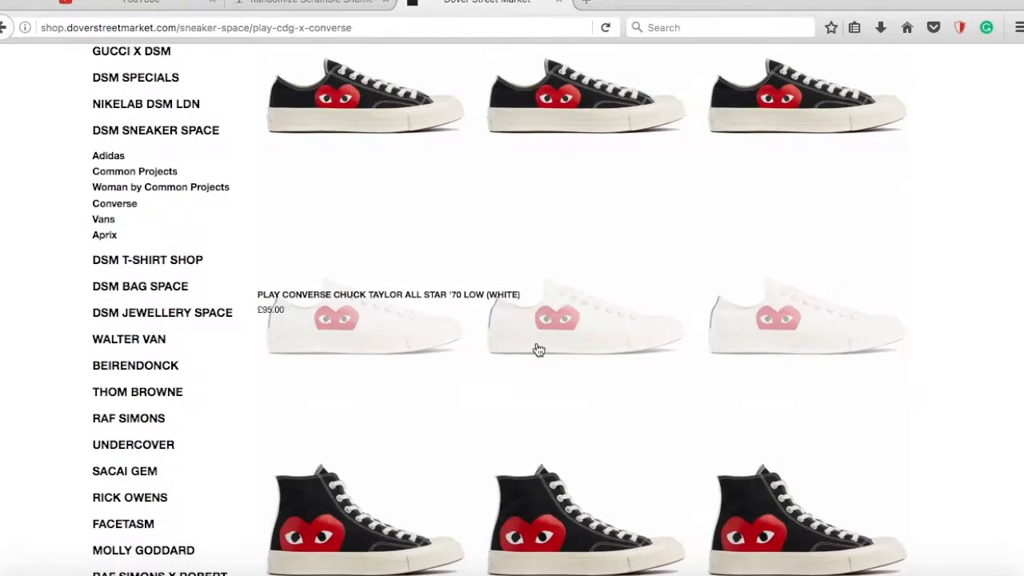
{"action": "scroll", "coordinate": [537, 352], "scroll_direction": "down", "scroll_amount": 5}
{"action": "scroll", "coordinate": [538, 352], "scroll_direction": "up", "scroll_amount": 15}
{"action": "left_click", "coordinate": [5, 27]}
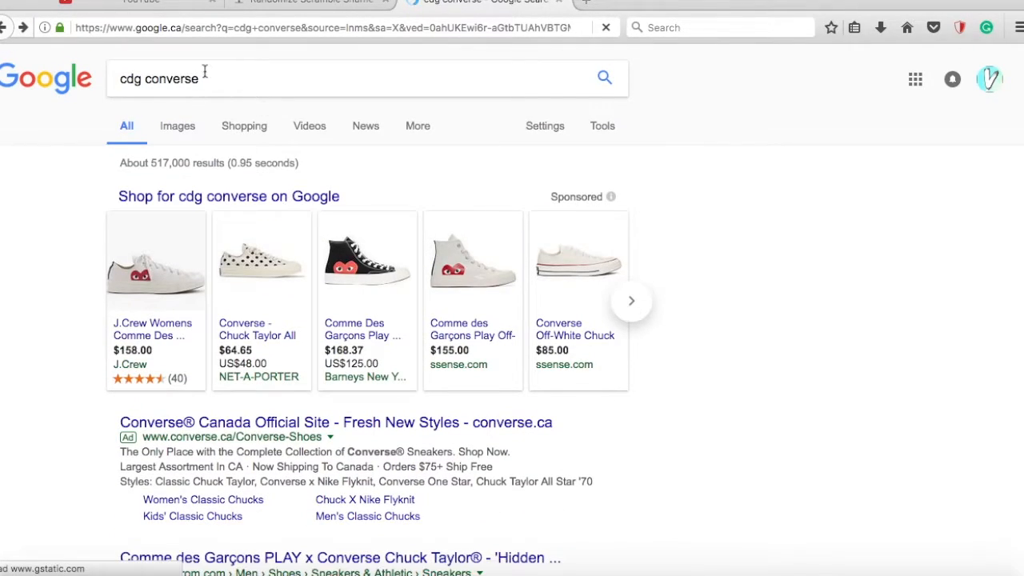
{"action": "left_click_drag", "start_coordinate": [205, 78], "coordinate": [146, 77]}
Search Google for 'cdg ad' and view its image results
{"action": "key", "text": "Right"}
{"action": "type", "text": "d"}
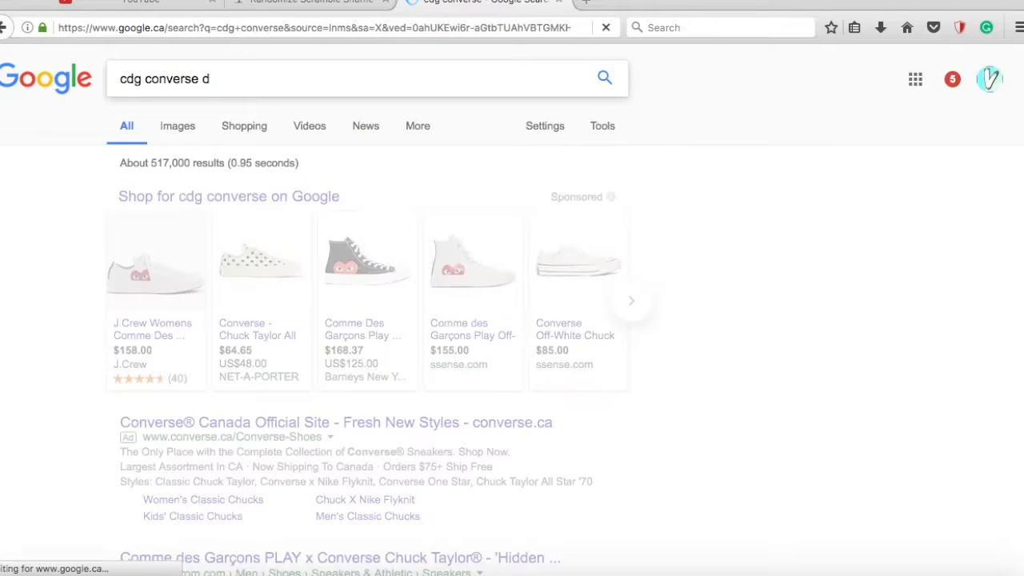
{"action": "left_click_drag", "start_coordinate": [259, 78], "coordinate": [146, 78]}
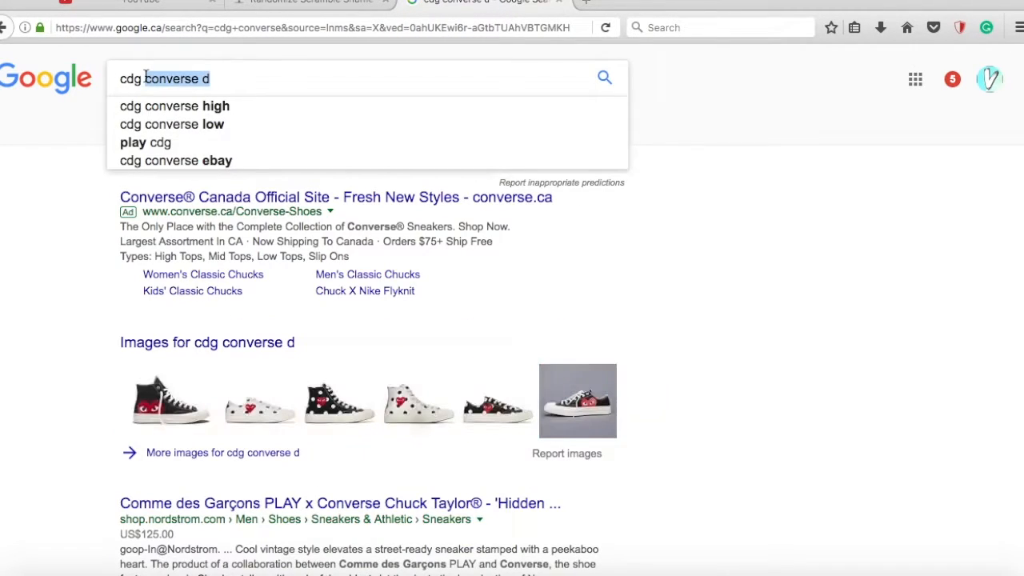
{"action": "type", "text": "ad"}
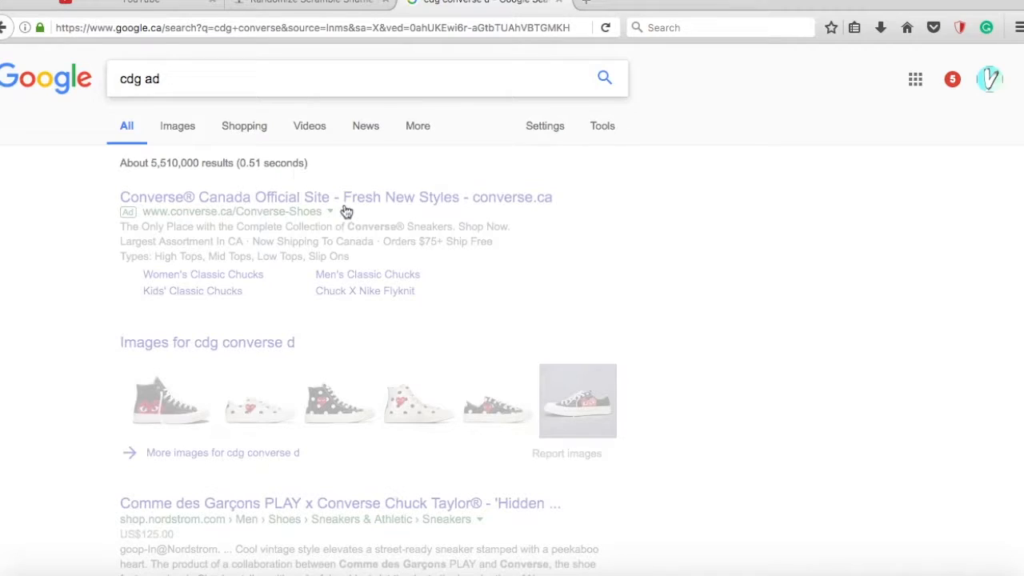
{"action": "left_click", "coordinate": [178, 128]}
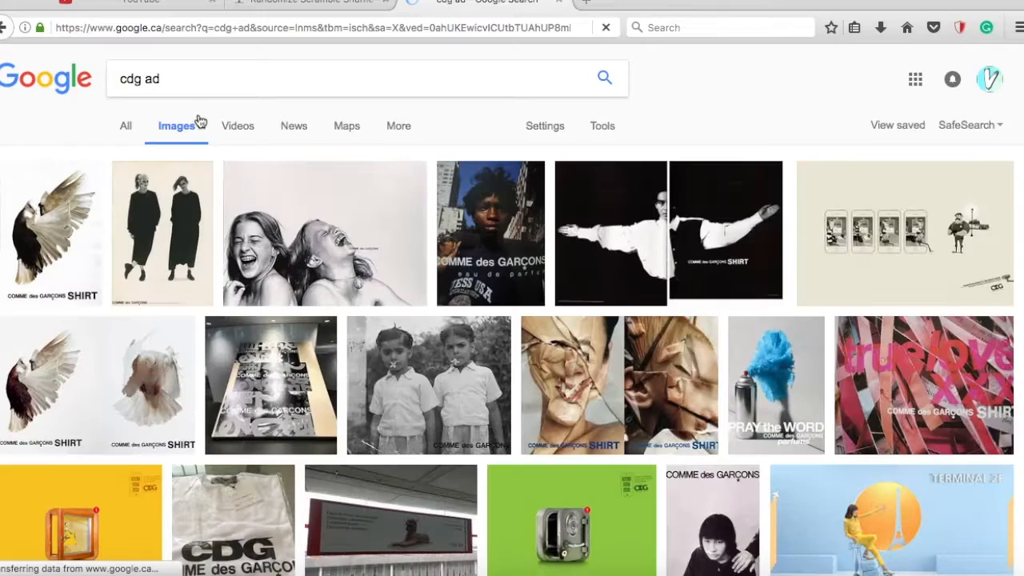
{"action": "scroll", "coordinate": [512, 320], "scroll_direction": "down", "scroll_amount": 5}
{"action": "scroll", "coordinate": [672, 255], "scroll_direction": "down", "scroll_amount": 5}
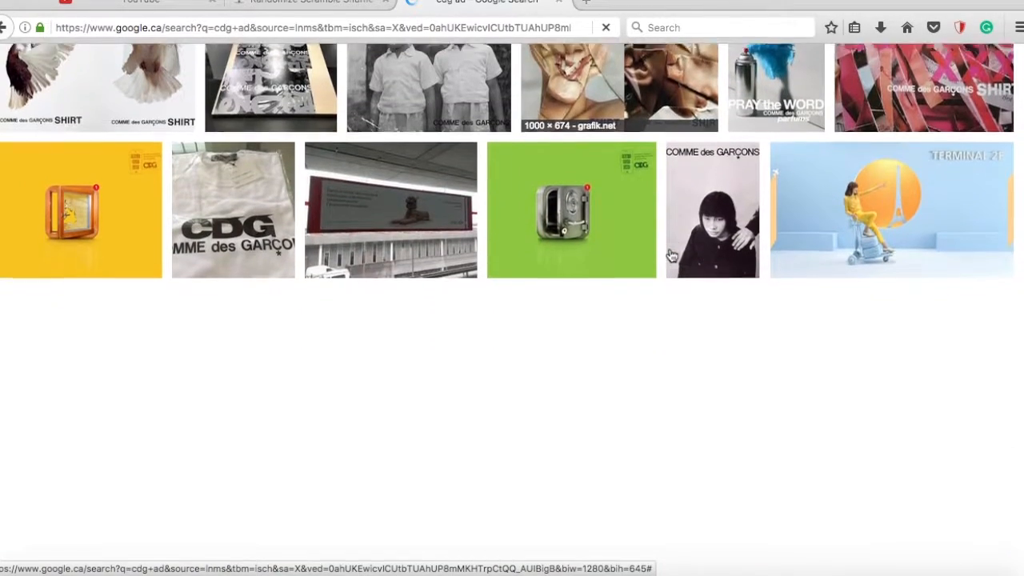
{"action": "scroll", "coordinate": [672, 254], "scroll_direction": "down", "scroll_amount": 1}
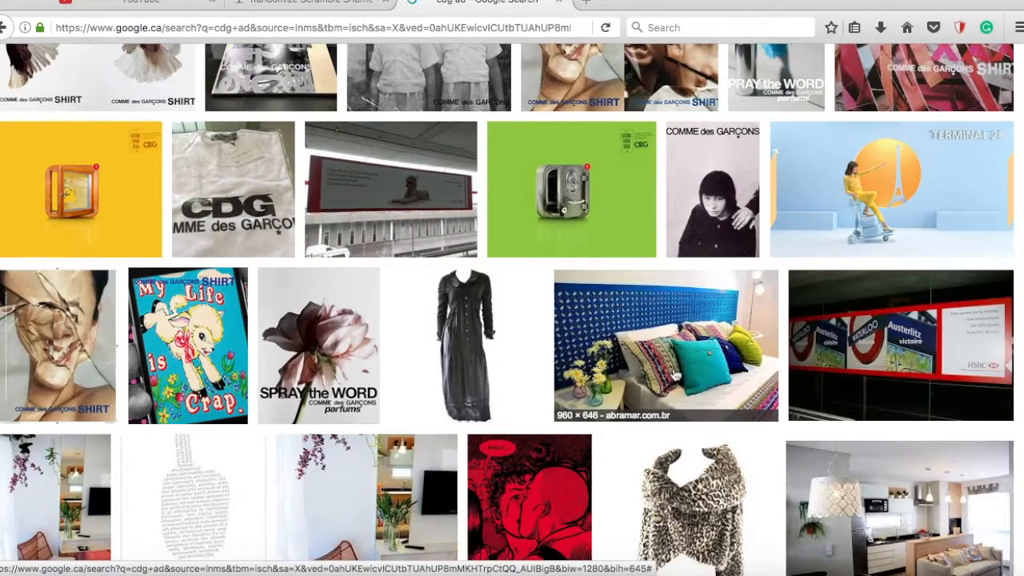
{"action": "scroll", "coordinate": [676, 370], "scroll_direction": "down", "scroll_amount": 5}
{"action": "scroll", "coordinate": [688, 393], "scroll_direction": "down", "scroll_amount": 5}
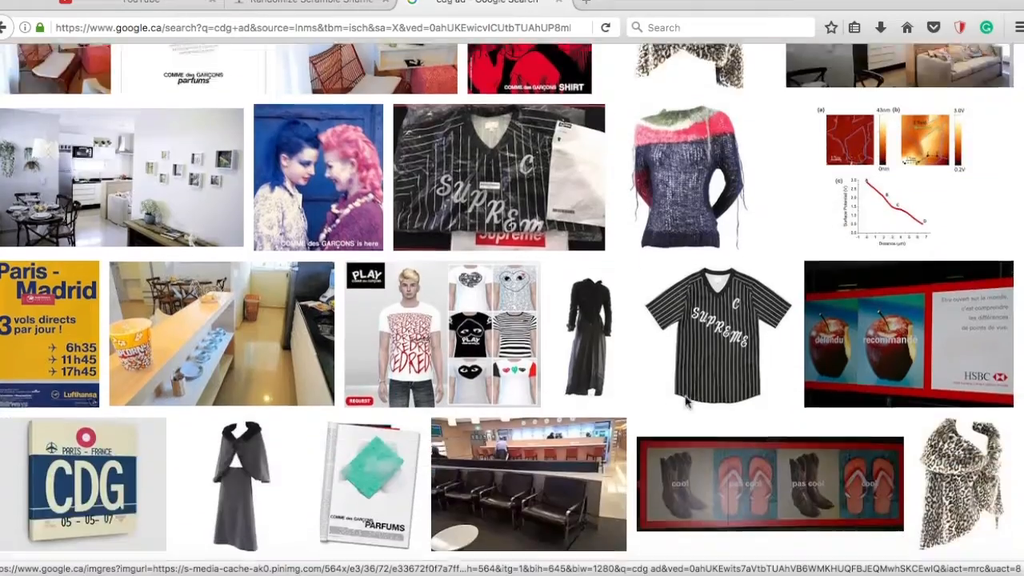
{"action": "scroll", "coordinate": [694, 395], "scroll_direction": "down", "scroll_amount": 5}
{"action": "scroll", "coordinate": [689, 404], "scroll_direction": "down", "scroll_amount": 5}
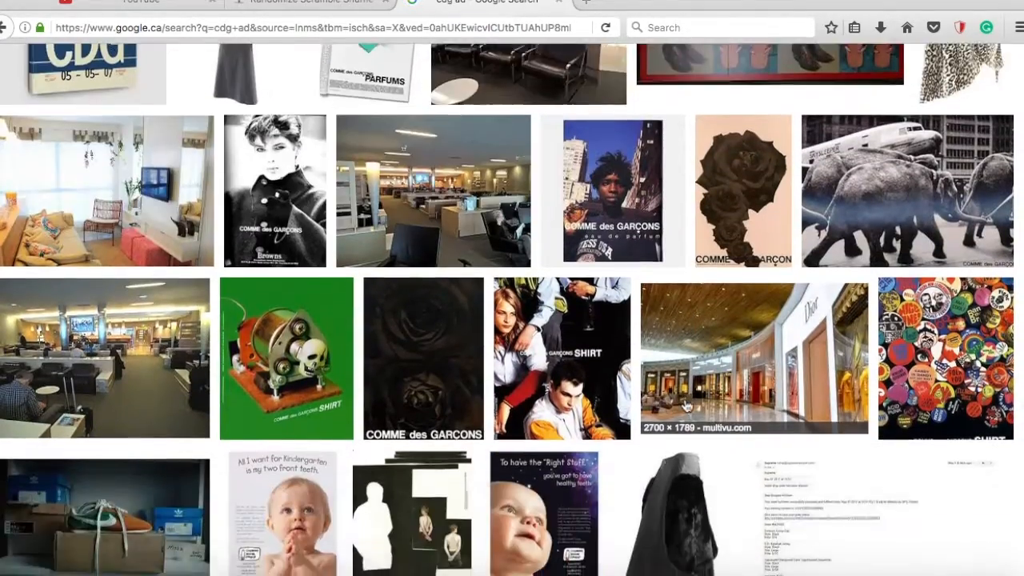
{"action": "scroll", "coordinate": [685, 404], "scroll_direction": "up", "scroll_amount": 5}
{"action": "scroll", "coordinate": [686, 404], "scroll_direction": "up", "scroll_amount": 5}
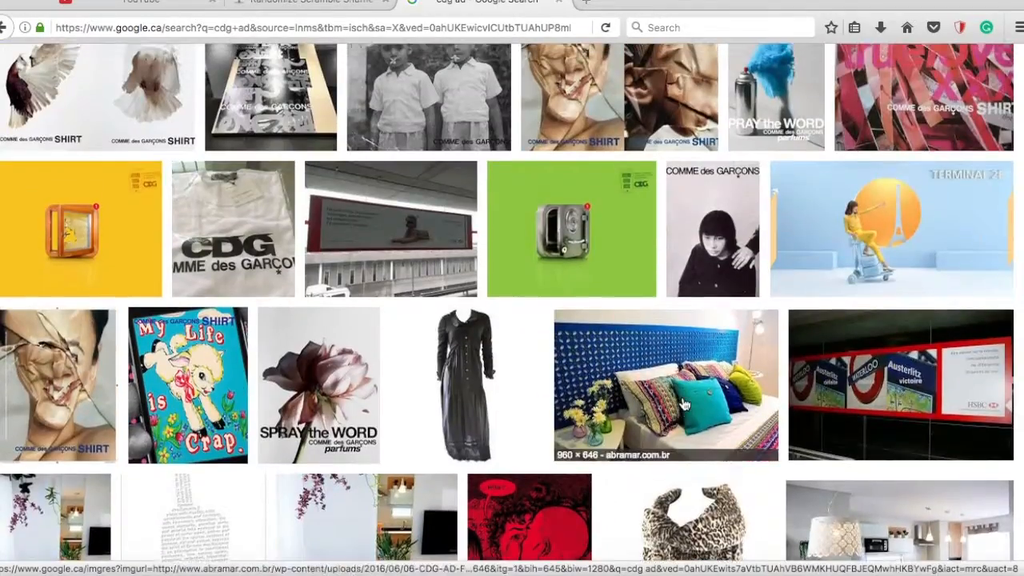
{"action": "scroll", "coordinate": [686, 404], "scroll_direction": "up", "scroll_amount": 5}
Check the CDG AD YouTube channel result, close it and return to the shoe layer in Photoshop
{"action": "left_click", "coordinate": [126, 126]}
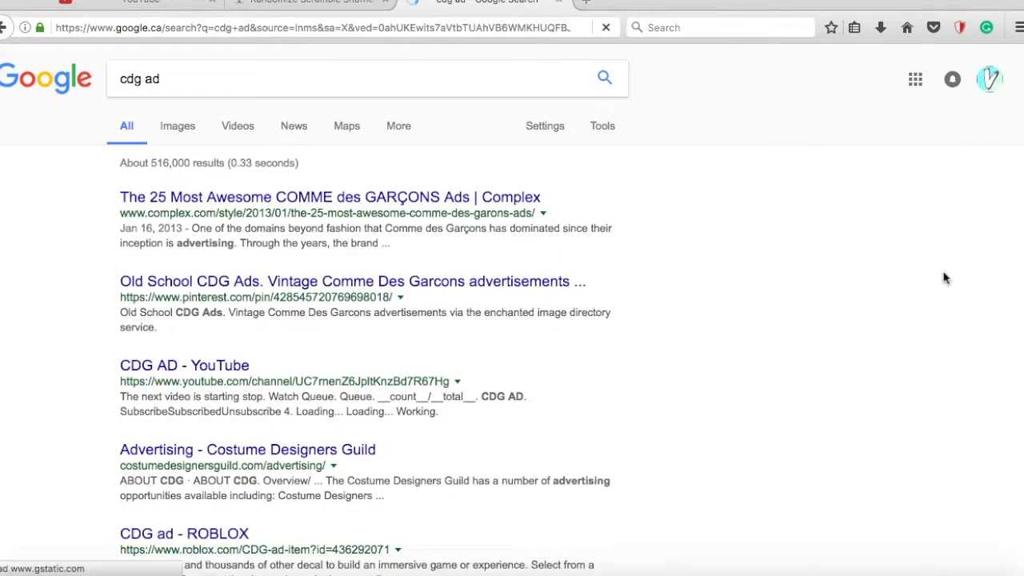
{"action": "scroll", "coordinate": [208, 276], "scroll_direction": "down", "scroll_amount": 2}
{"action": "left_click", "coordinate": [184, 273]}
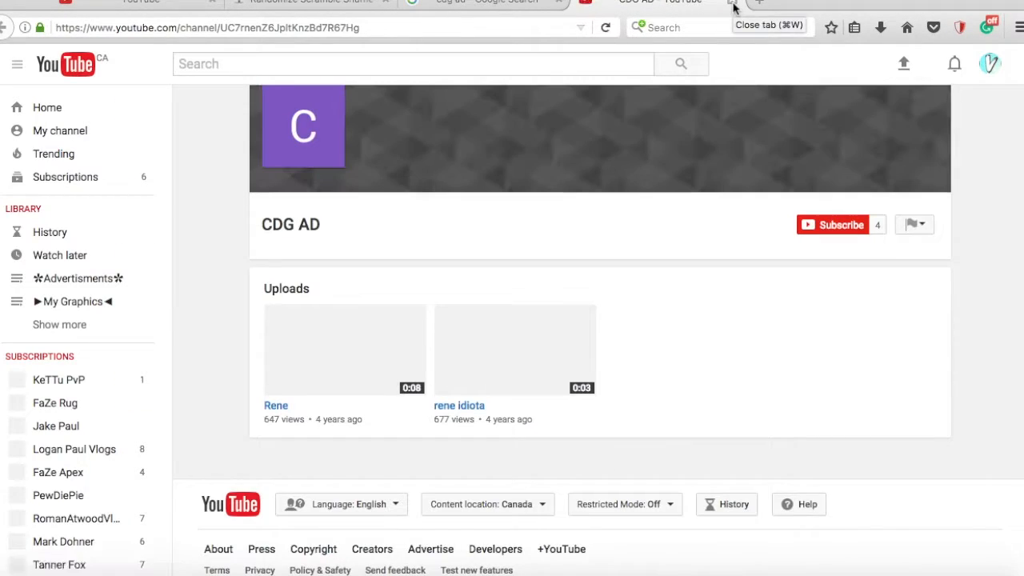
{"action": "left_click", "coordinate": [734, 4]}
{"action": "scroll", "coordinate": [720, 240], "scroll_direction": "up", "scroll_amount": 1}
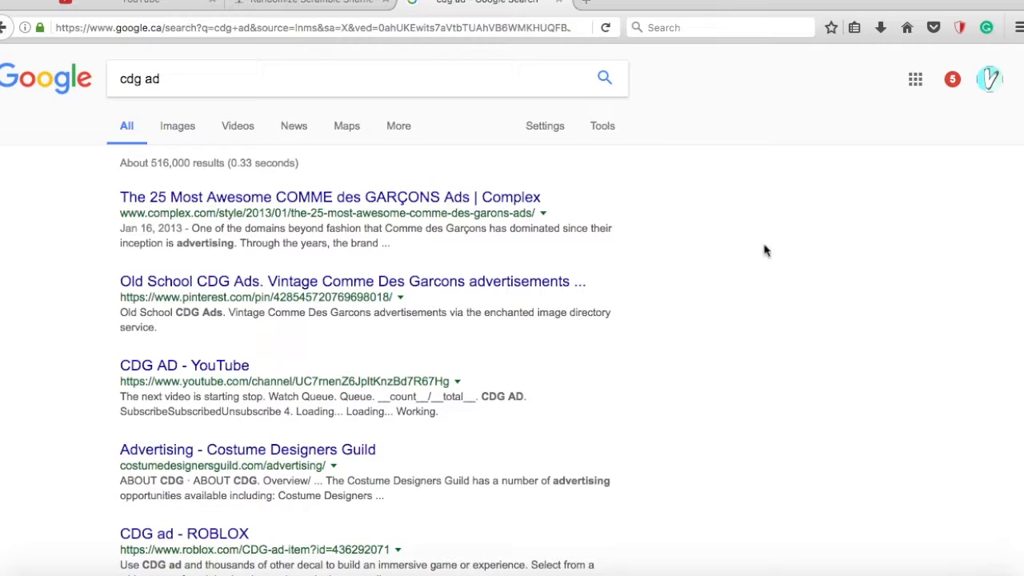
{"action": "key", "text": "super+Tab"}
{"action": "left_click", "coordinate": [967, 349]}
Attempt to transform and move the shoe image, blocked by a hidden-channel error
{"action": "key", "text": "ctrl+t"}
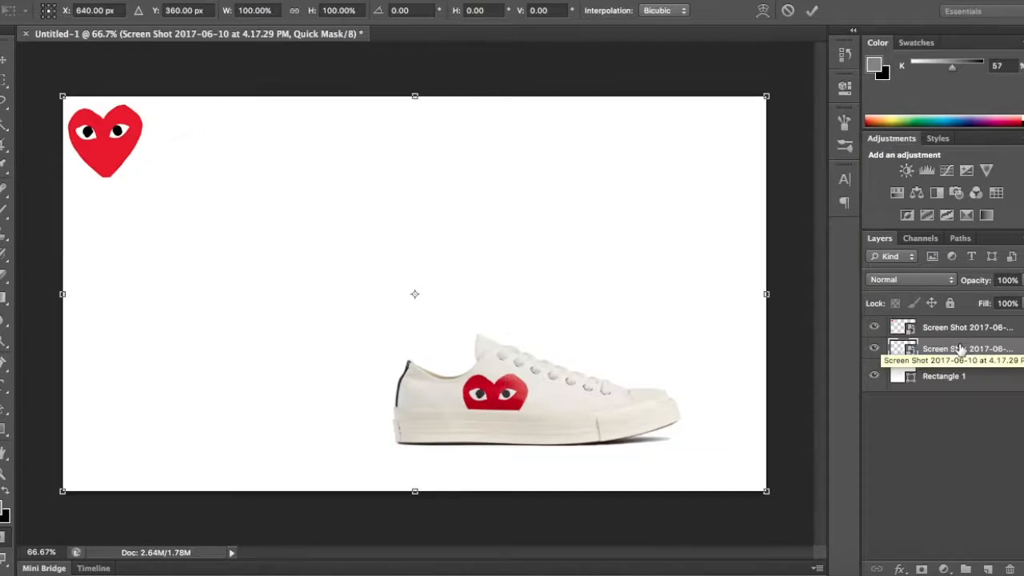
{"action": "left_click_drag", "start_coordinate": [704, 368], "coordinate": [656, 328]}
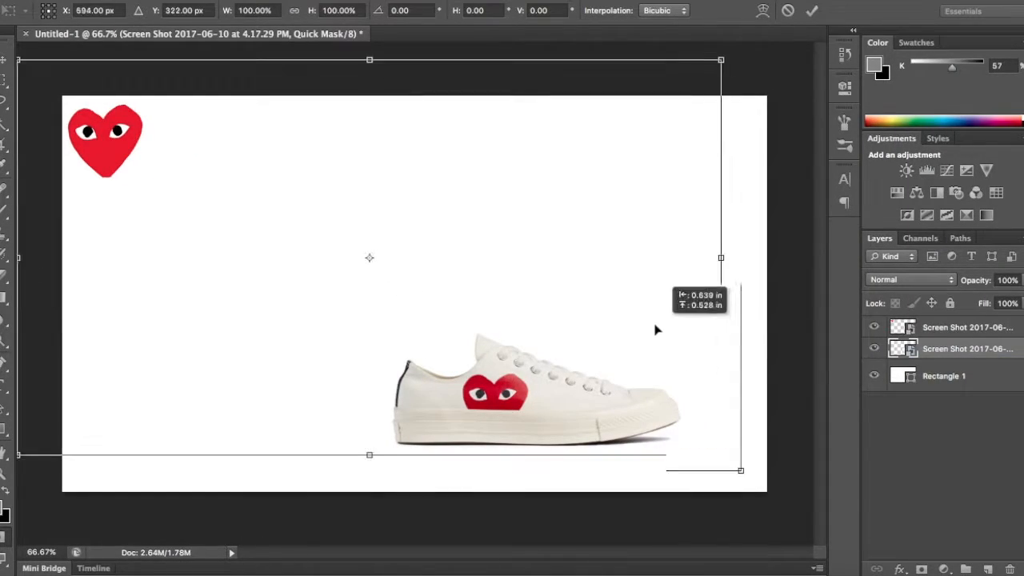
{"action": "key", "text": "Escape"}
{"action": "left_click", "coordinate": [969, 327]}
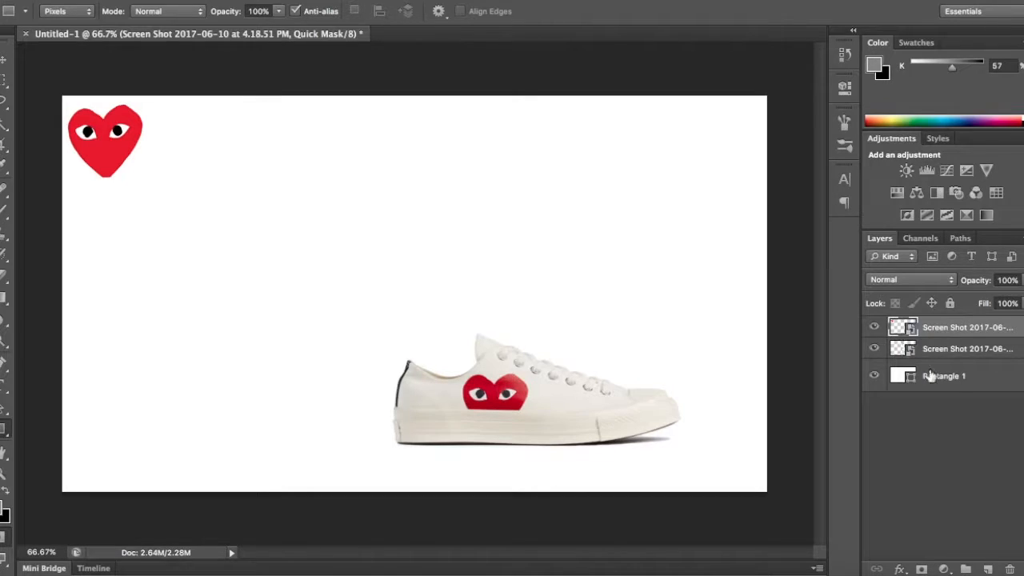
{"action": "left_click", "coordinate": [968, 349]}
{"action": "key", "text": "v"}
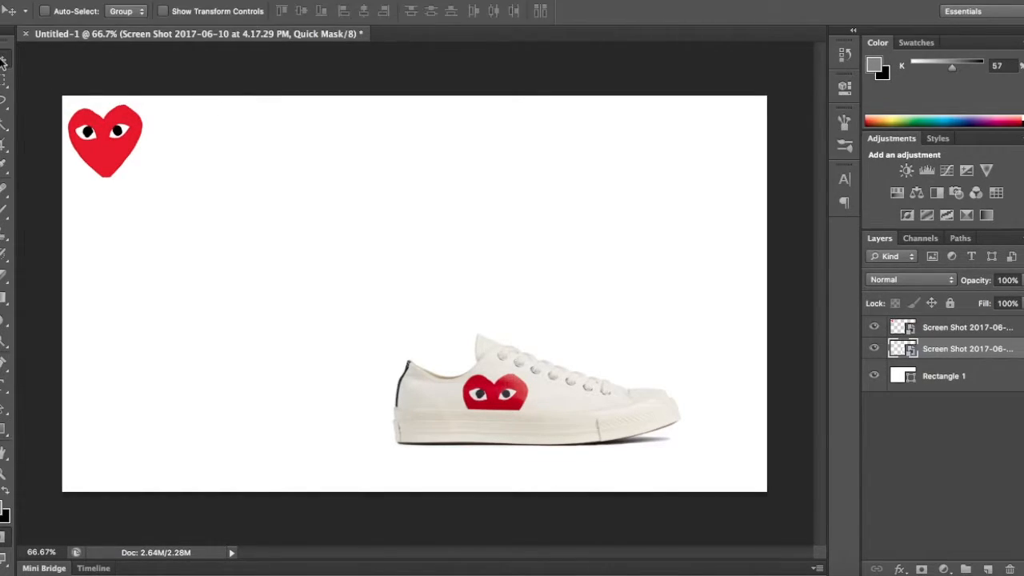
{"action": "key", "text": "ctrl+t"}
{"action": "mouse_move", "coordinate": [580, 423]}
{"action": "left_mouse_down"}
{"action": "mouse_move", "coordinate": [550, 391]}
{"action": "mouse_move", "coordinate": [528, 312]}
{"action": "left_mouse_up"}
{"action": "key", "text": "Return"}
{"action": "left_click", "coordinate": [632, 202]}
Retry moving the shoe, toggle its visibility and bring up its layer options
{"action": "left_click_drag", "start_coordinate": [612, 428], "coordinate": [529, 305]}
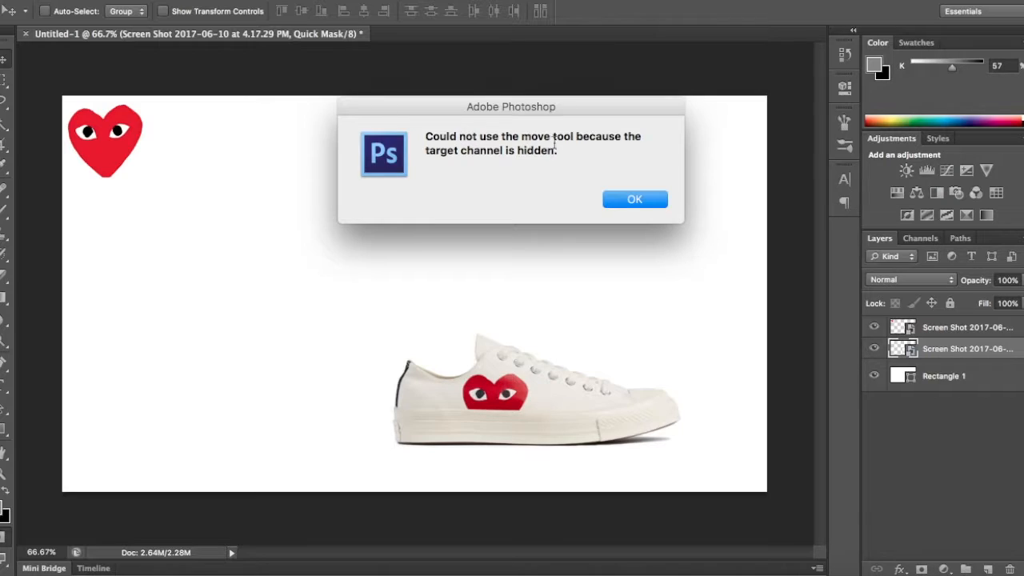
{"action": "left_click", "coordinate": [634, 200]}
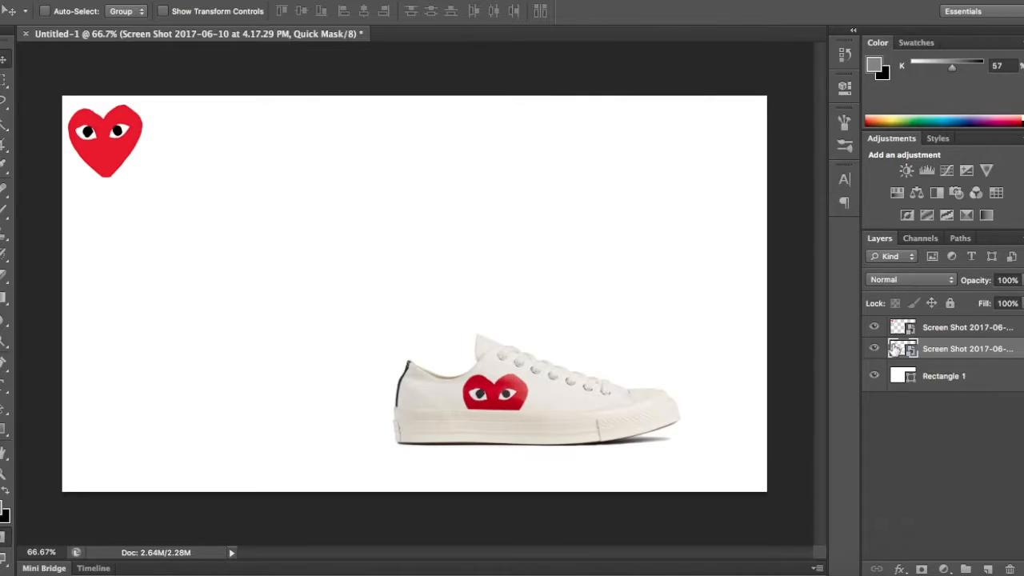
{"action": "left_click", "coordinate": [875, 349]}
{"action": "left_click_drag", "start_coordinate": [656, 408], "coordinate": [509, 314]}
{"action": "left_click", "coordinate": [626, 212]}
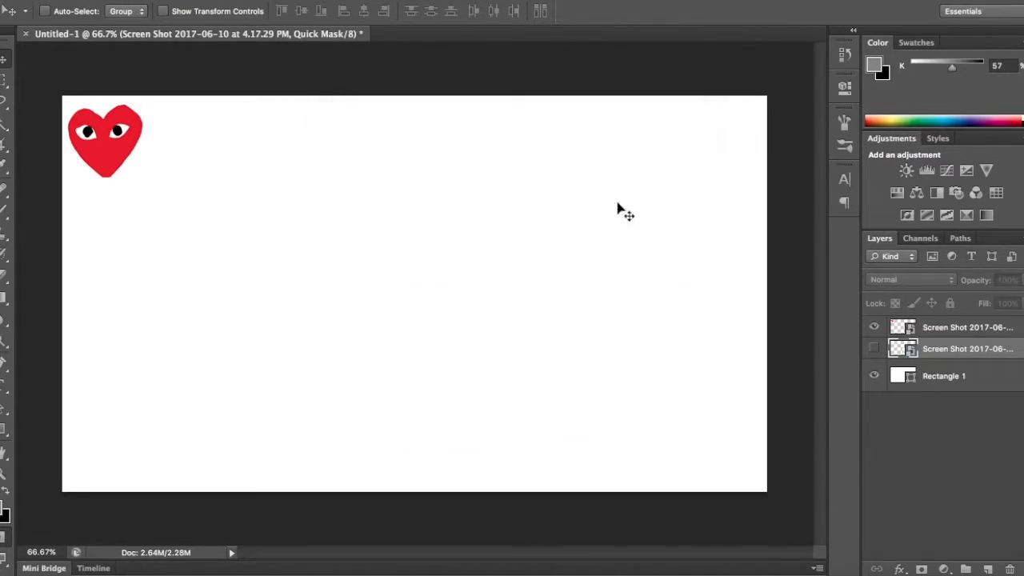
{"action": "left_click", "coordinate": [875, 349]}
{"action": "right_click", "coordinate": [968, 349]}
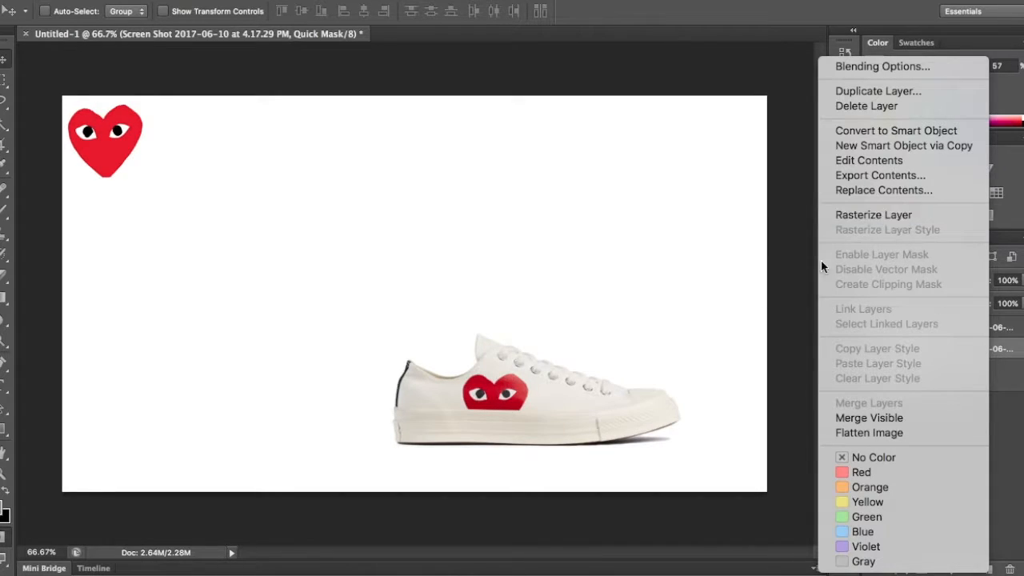
Rasterize the shoe layer, enlarge it to about 129% and set it lower on the canvas
{"action": "left_click", "coordinate": [872, 214]}
{"action": "mouse_move", "coordinate": [594, 396]}
{"action": "left_mouse_down"}
{"action": "mouse_move", "coordinate": [502, 336]}
{"action": "mouse_move", "coordinate": [528, 360]}
{"action": "left_mouse_up"}
{"action": "key", "text": "ctrl+t"}
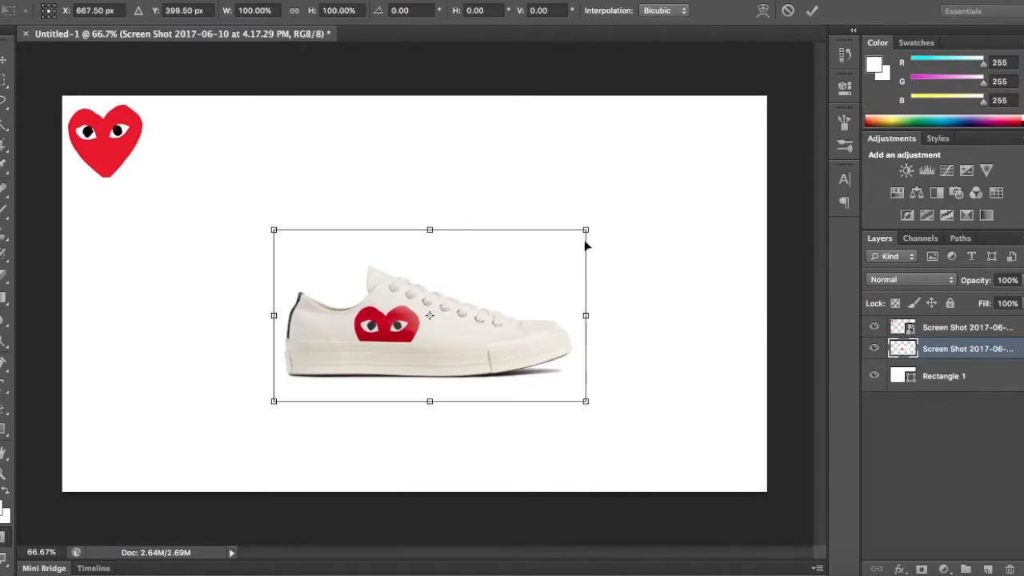
{"action": "left_click_drag", "start_coordinate": [587, 230], "coordinate": [681, 176]}
{"action": "left_click_drag", "start_coordinate": [624, 256], "coordinate": [548, 328]}
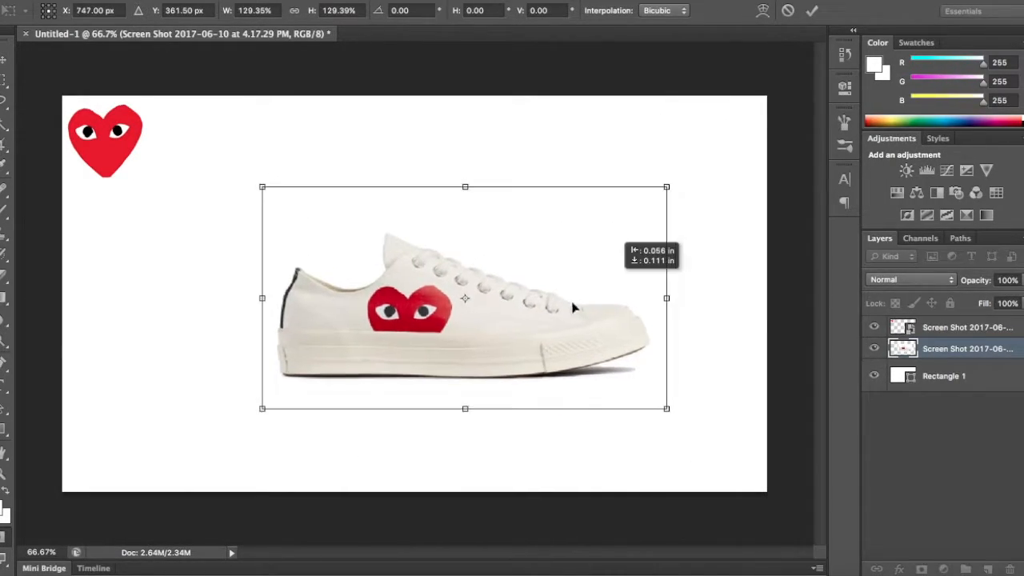
{"action": "key", "text": "Return"}
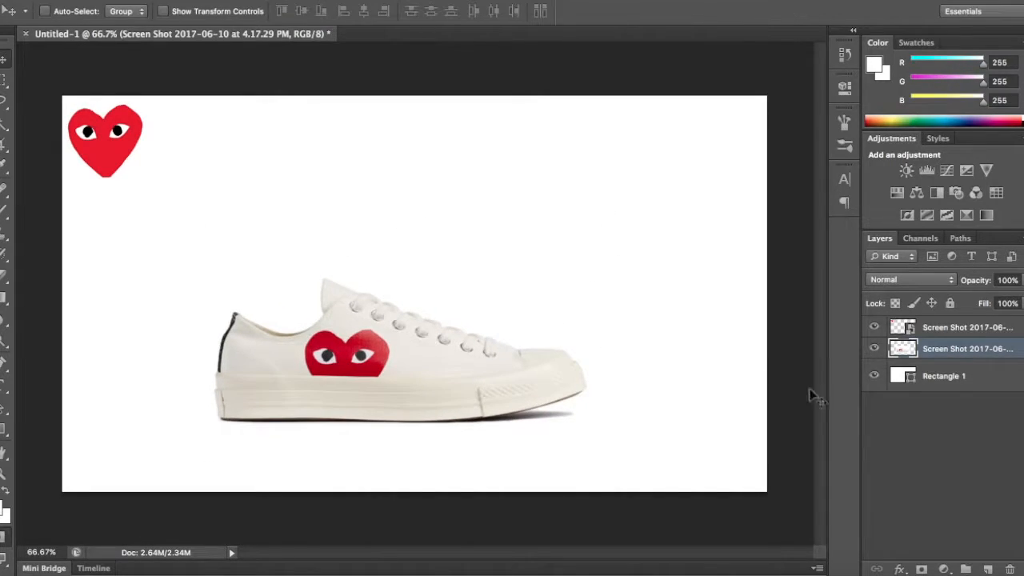
{"action": "left_click", "coordinate": [946, 412]}
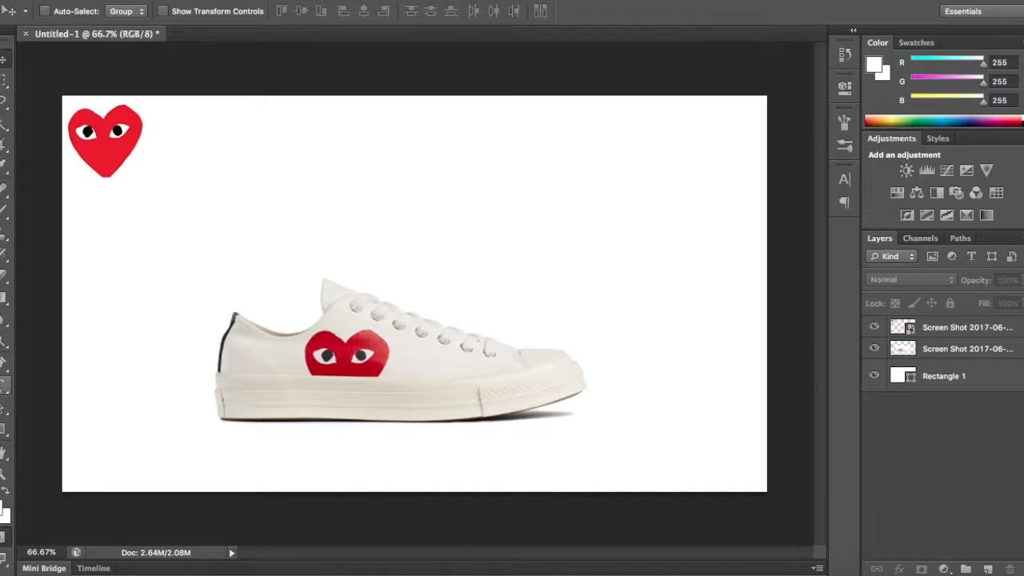
Search Google for 'cdg converse ad', browse the results and return to Photoshop
{"action": "key", "text": "super+Tab"}
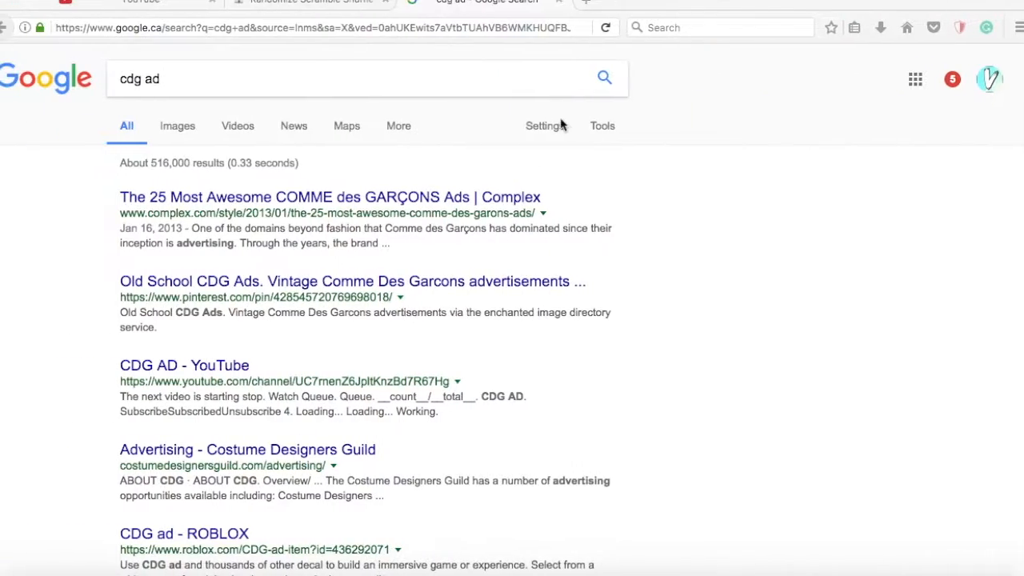
{"action": "left_click", "coordinate": [167, 78]}
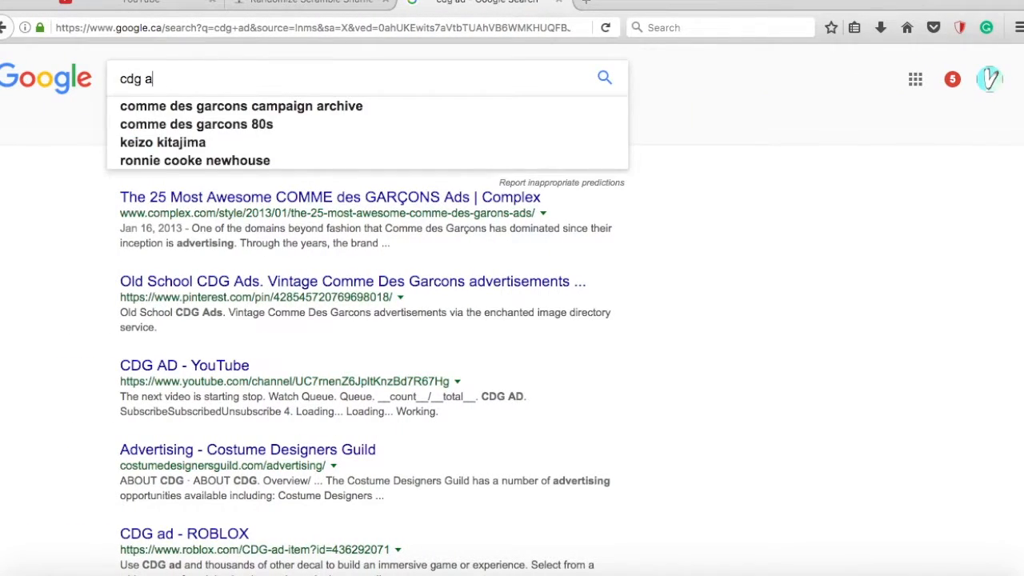
{"action": "key", "text": "BackSpace"}
{"action": "key", "text": "Down"}
{"action": "key", "text": "Down"}
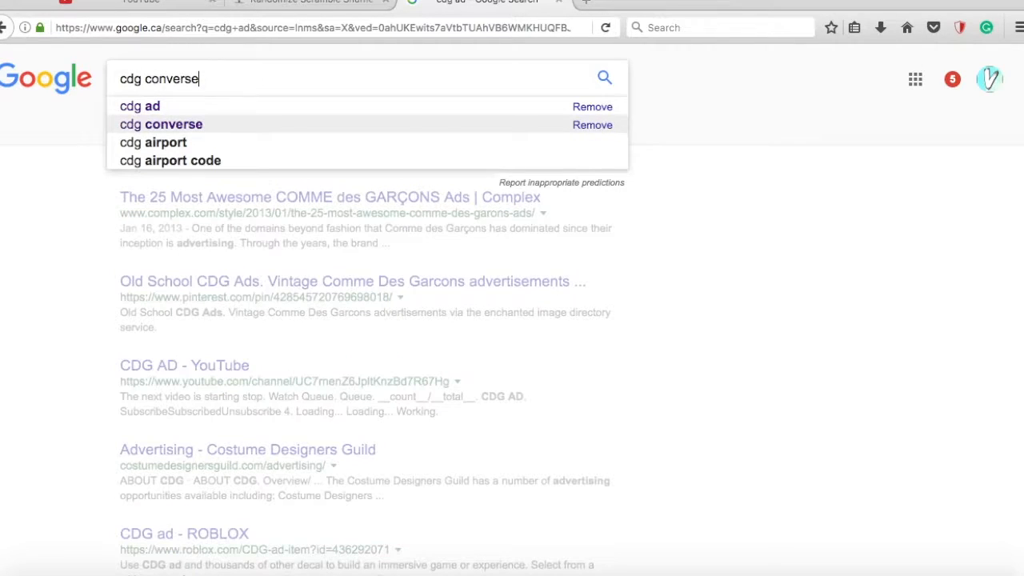
{"action": "key", "text": "Return"}
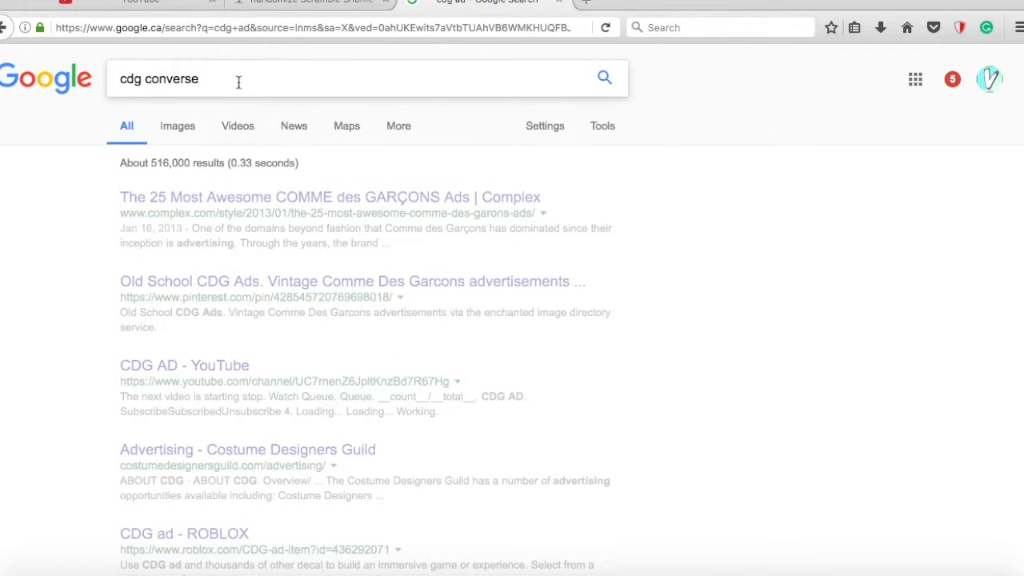
{"action": "type", "text": " a"}
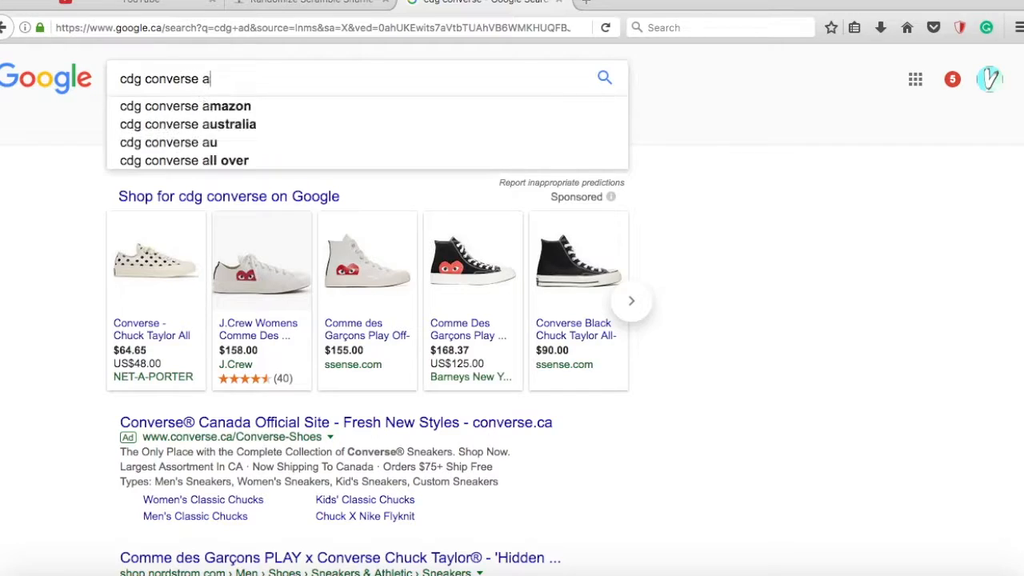
{"action": "type", "text": "d"}
{"action": "key", "text": "Return"}
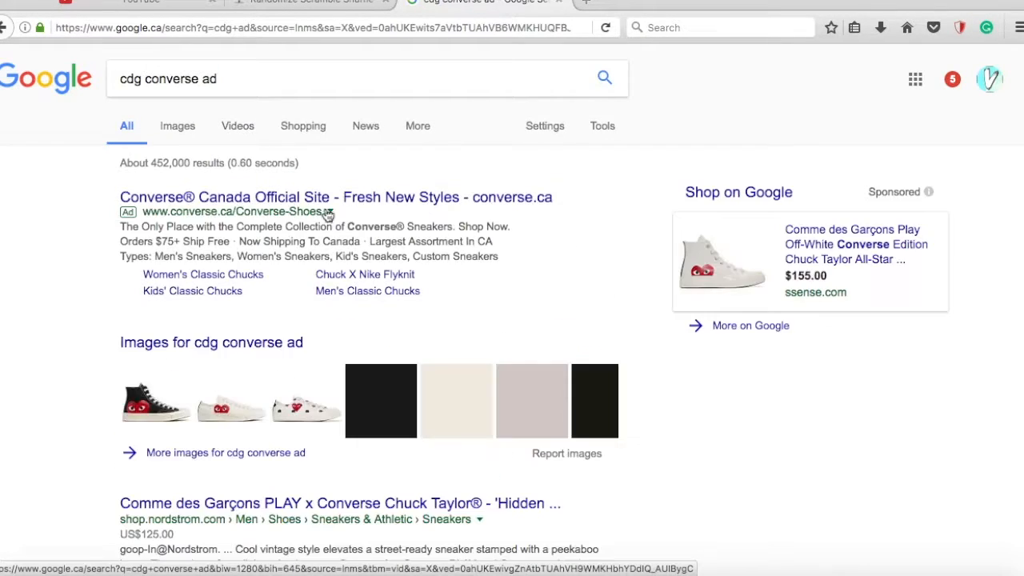
{"action": "scroll", "coordinate": [580, 259], "scroll_direction": "down", "scroll_amount": 1}
{"action": "scroll", "coordinate": [579, 259], "scroll_direction": "down", "scroll_amount": 1}
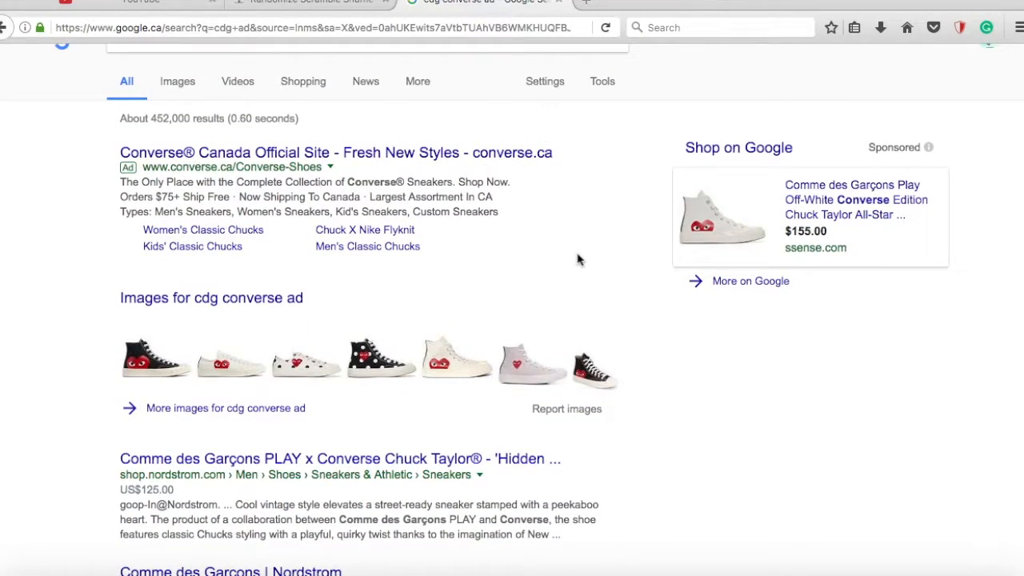
{"action": "scroll", "coordinate": [579, 260], "scroll_direction": "up", "scroll_amount": 1}
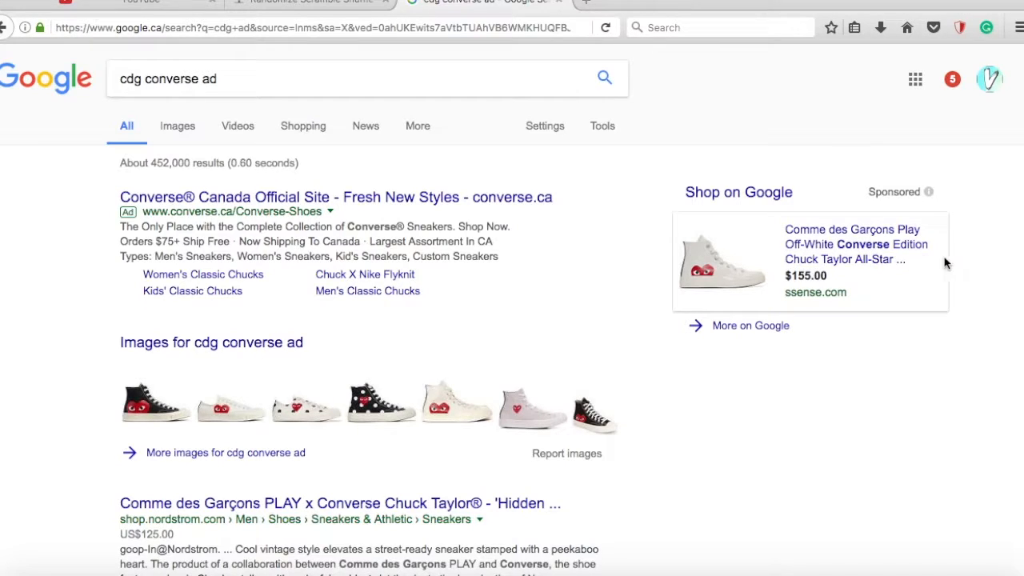
{"action": "scroll", "coordinate": [364, 383], "scroll_direction": "down", "scroll_amount": 4}
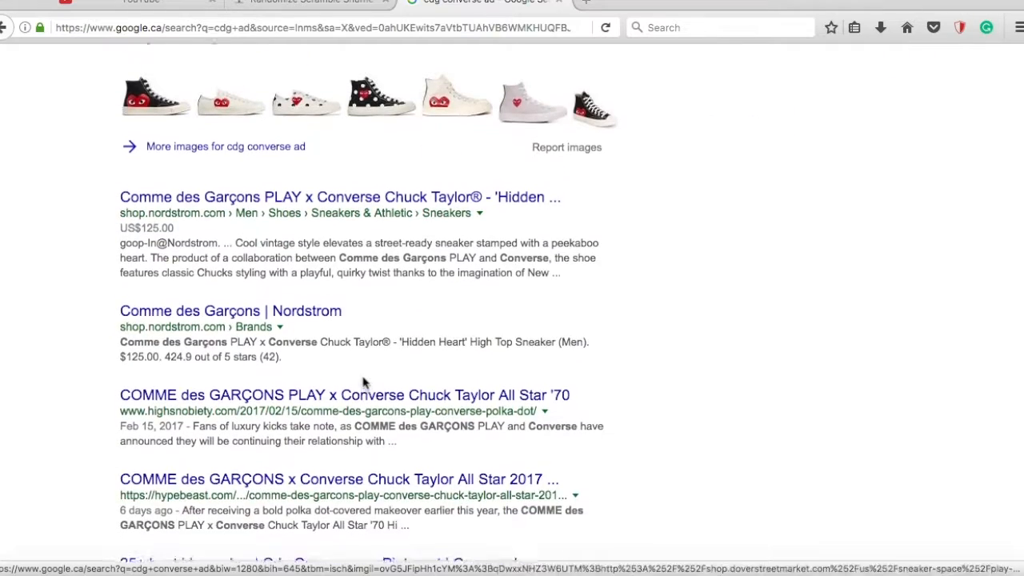
{"action": "scroll", "coordinate": [364, 382], "scroll_direction": "up", "scroll_amount": 2}
{"action": "scroll", "coordinate": [365, 382], "scroll_direction": "up", "scroll_amount": 2}
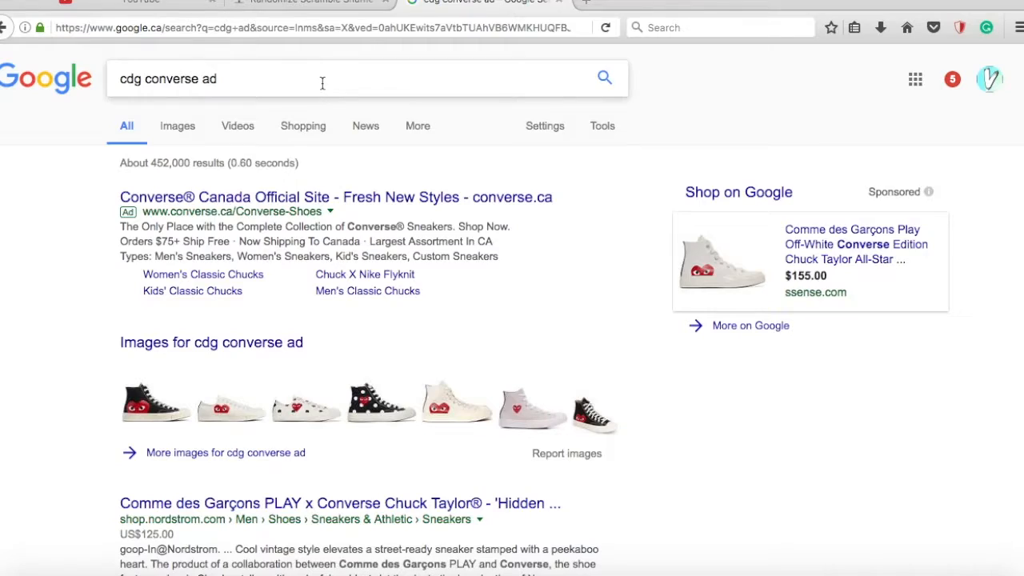
{"action": "key", "text": "super+Tab"}
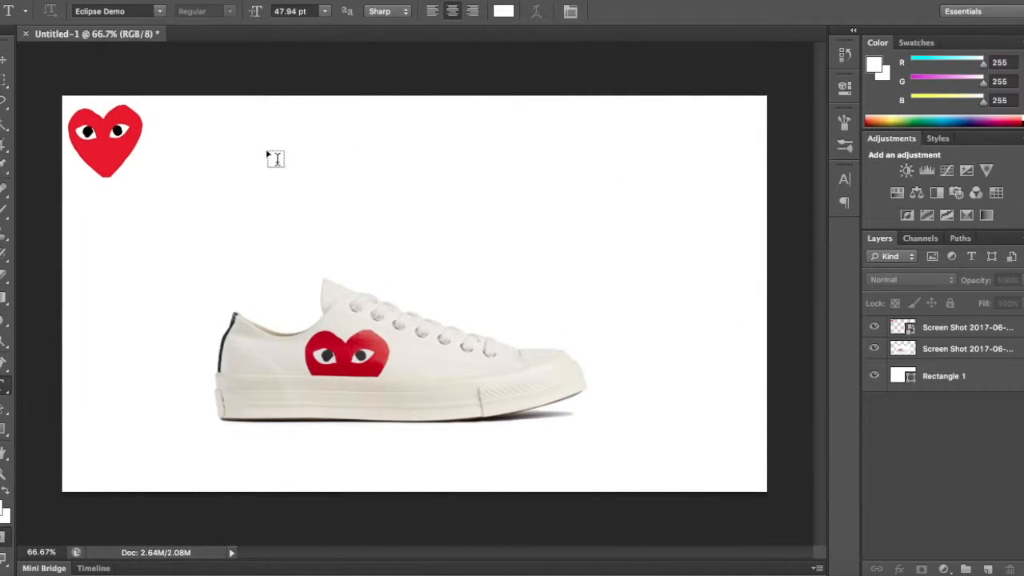
Add a CDG CONVERSE text layer coloured with the red sampled from the heart
{"action": "left_click", "coordinate": [267, 152]}
{"action": "type", "text": "conver"}
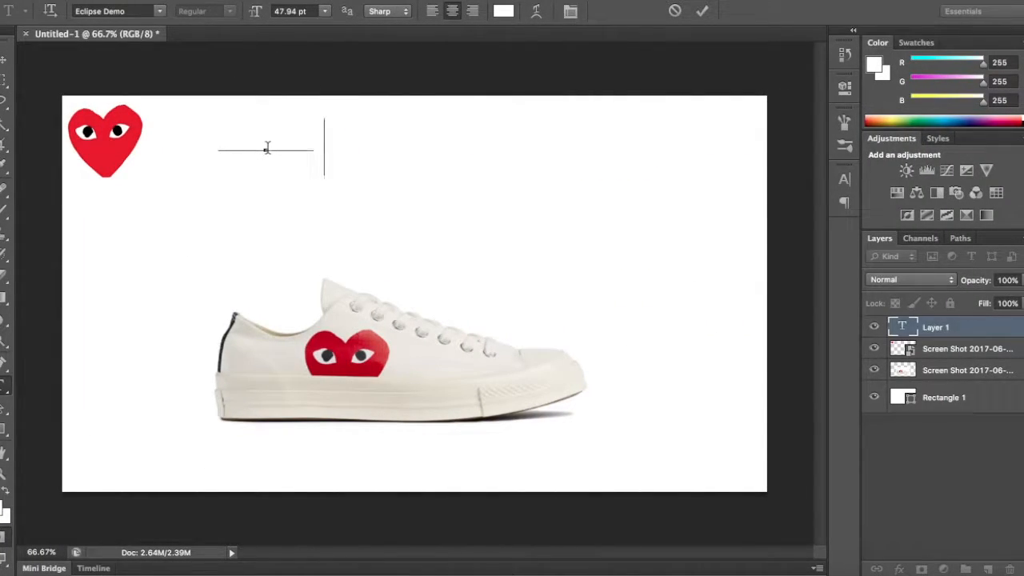
{"action": "key", "text": "super+a"}
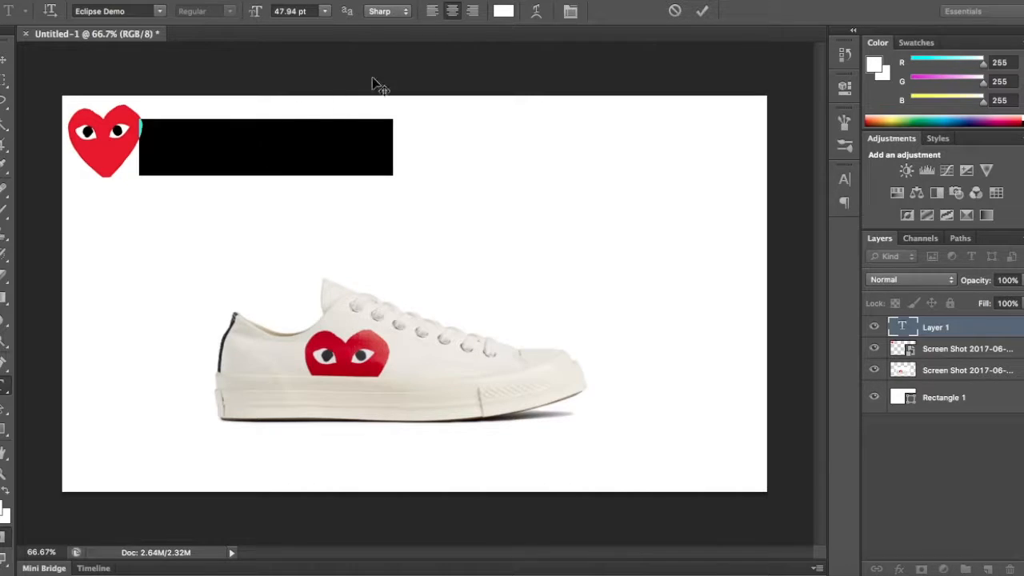
{"action": "left_click", "coordinate": [503, 11]}
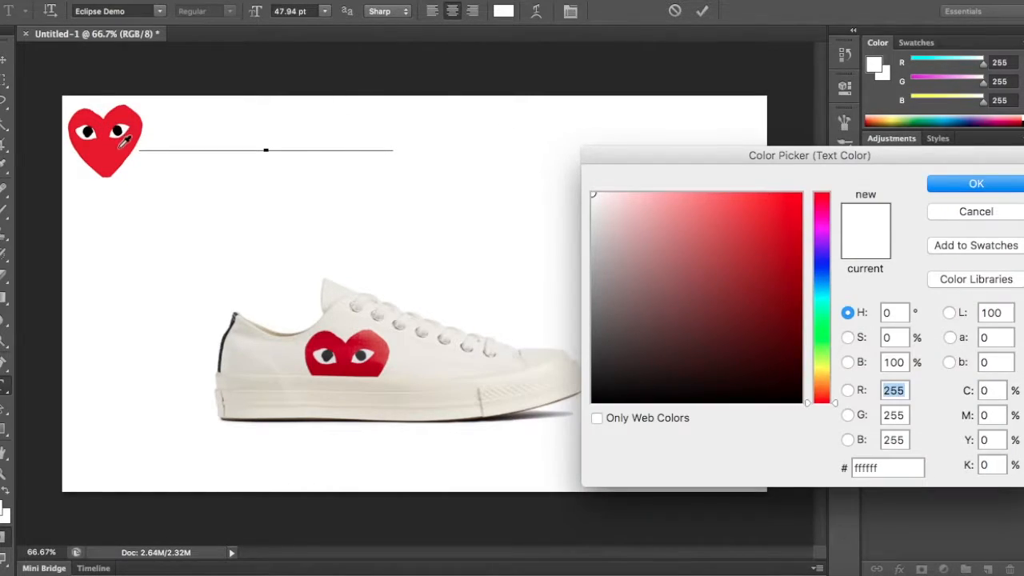
{"action": "left_click", "coordinate": [120, 145]}
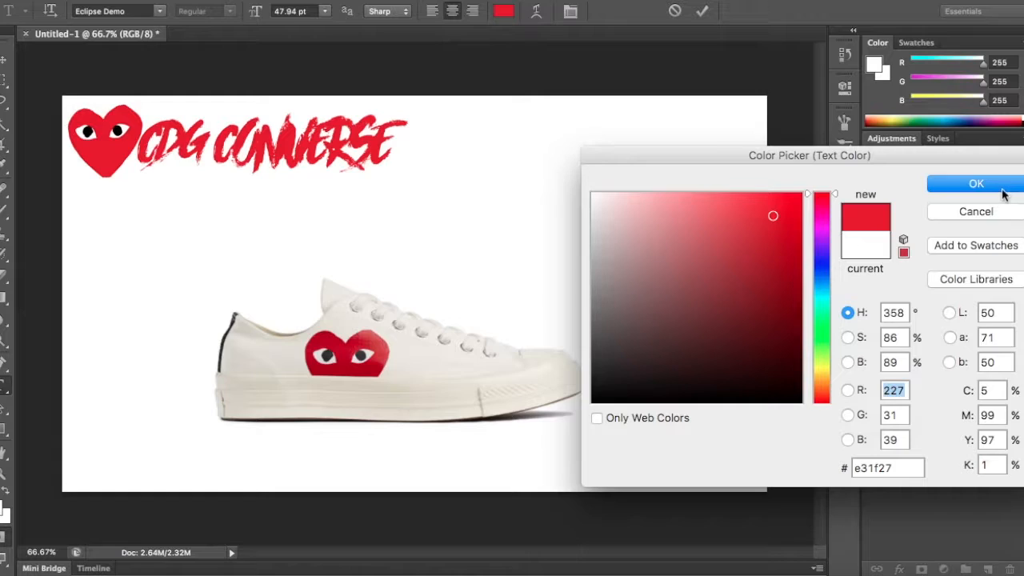
{"action": "left_click", "coordinate": [976, 184]}
Move the red title to the top centre and start a Spotlight search
{"action": "key", "text": "v"}
{"action": "left_click_drag", "start_coordinate": [272, 144], "coordinate": [440, 156]}
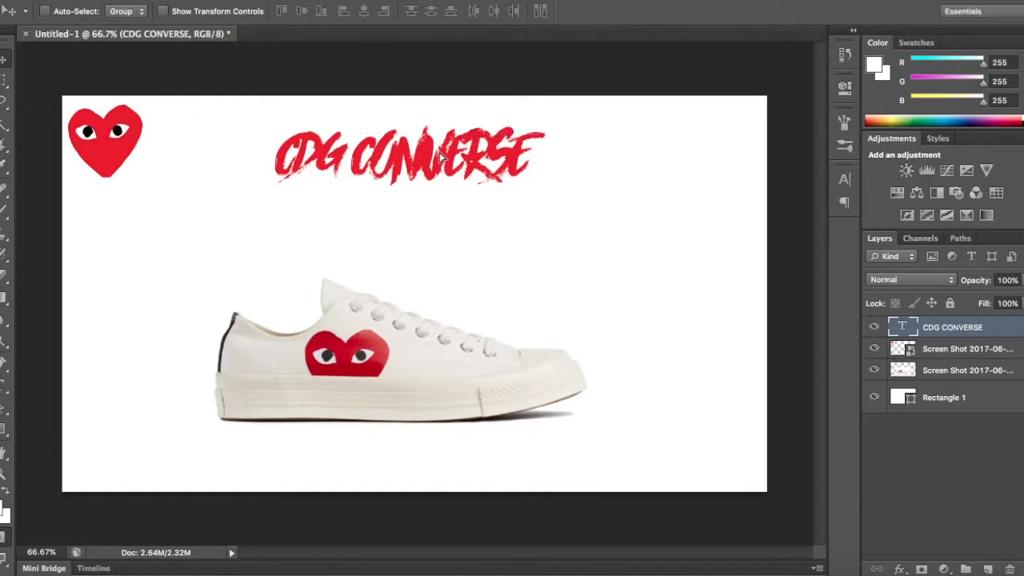
{"action": "left_click", "coordinate": [7, 386]}
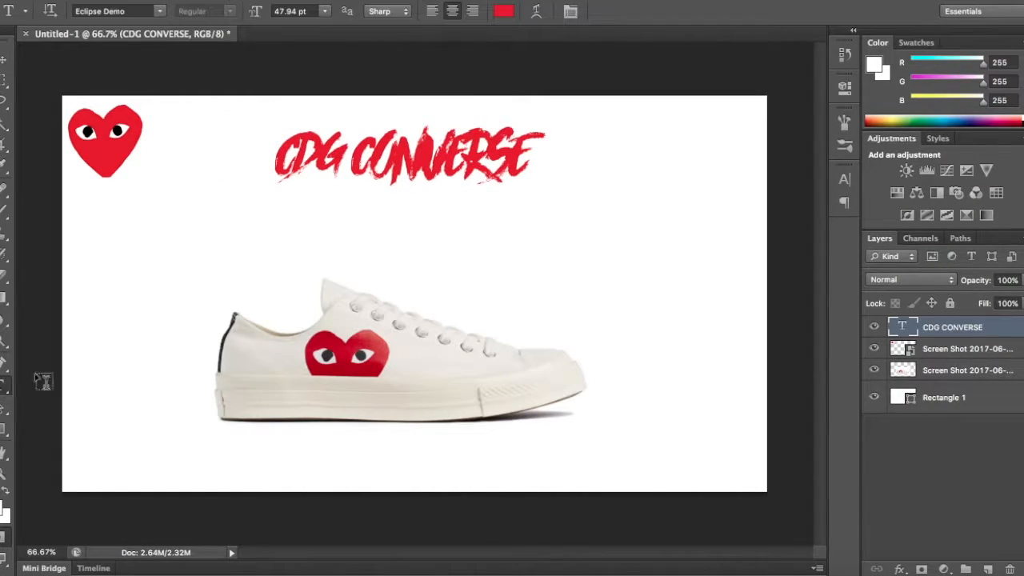
{"action": "key", "text": "super+space"}
{"action": "type", "text": "fln"}
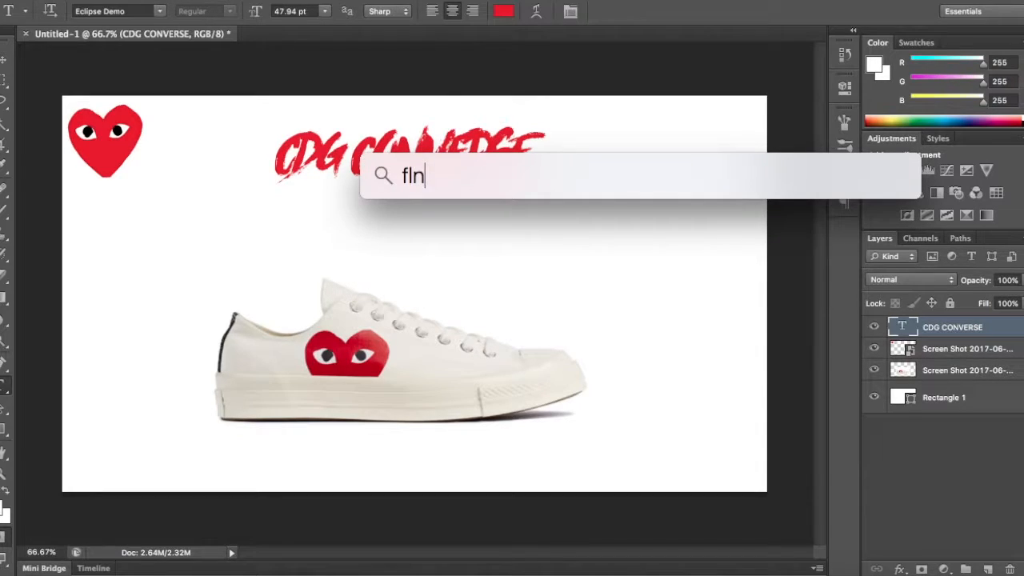
Launch Font Book and preview Againts, BatmanForeverAlternate, Bebas Neue, Cartoonist and CAUTION
{"action": "key", "text": "BackSpace"}
{"action": "key", "text": "BackSpace"}
{"action": "type", "text": "ont"}
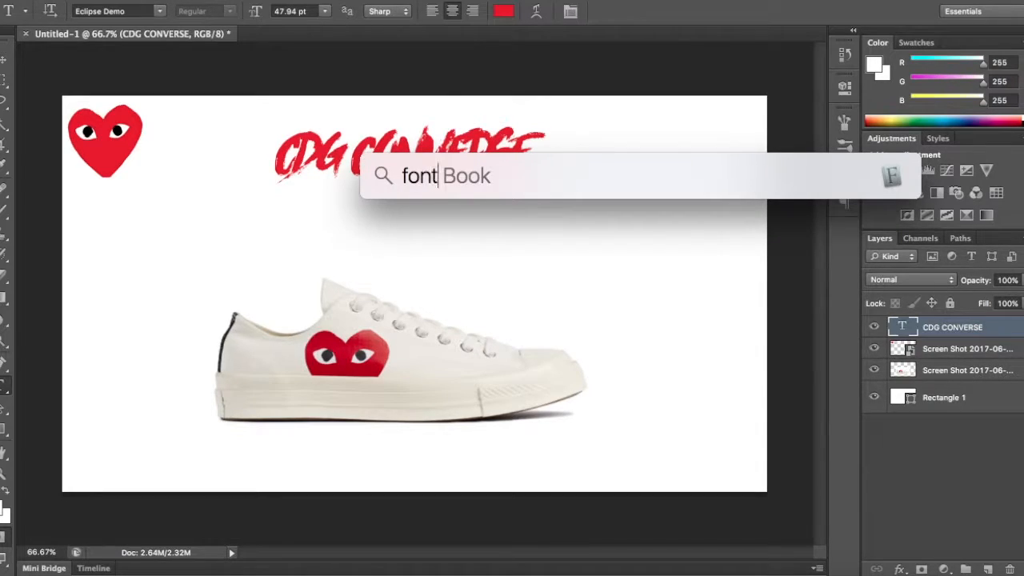
{"action": "key", "text": "Return"}
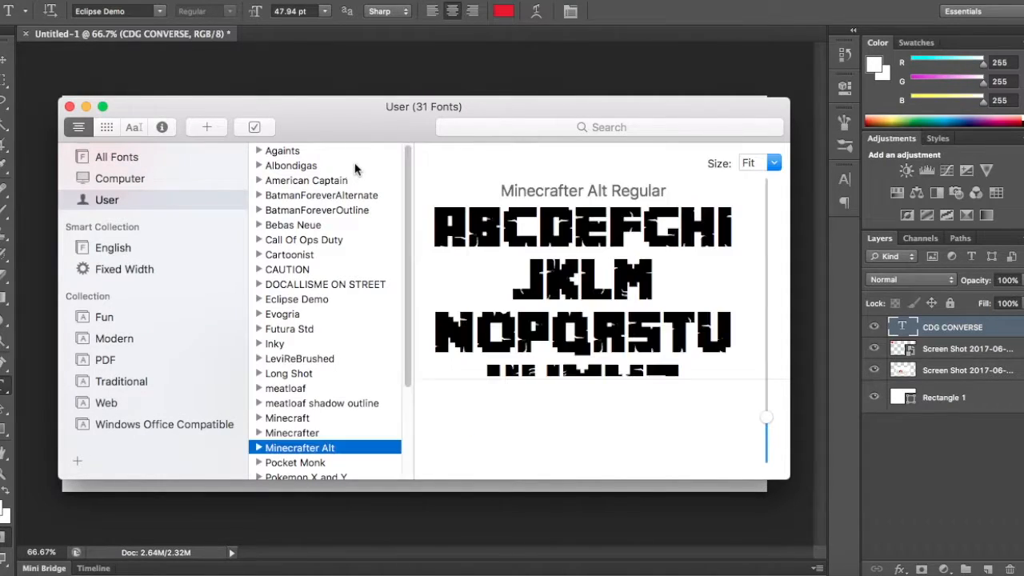
{"action": "left_click", "coordinate": [354, 152]}
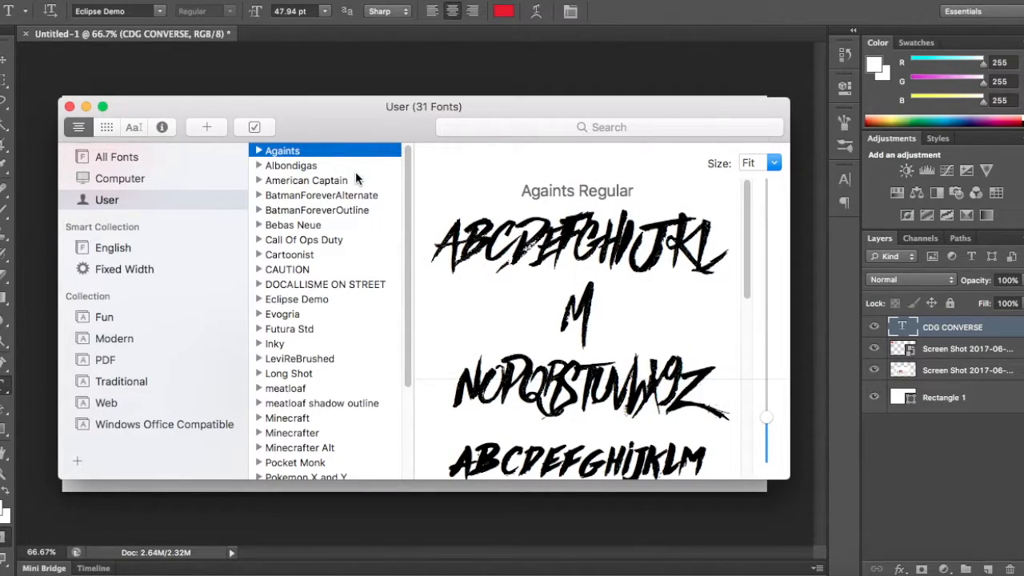
{"action": "key", "text": "Down"}
{"action": "key", "text": "Down"}
{"action": "key", "text": "Up"}
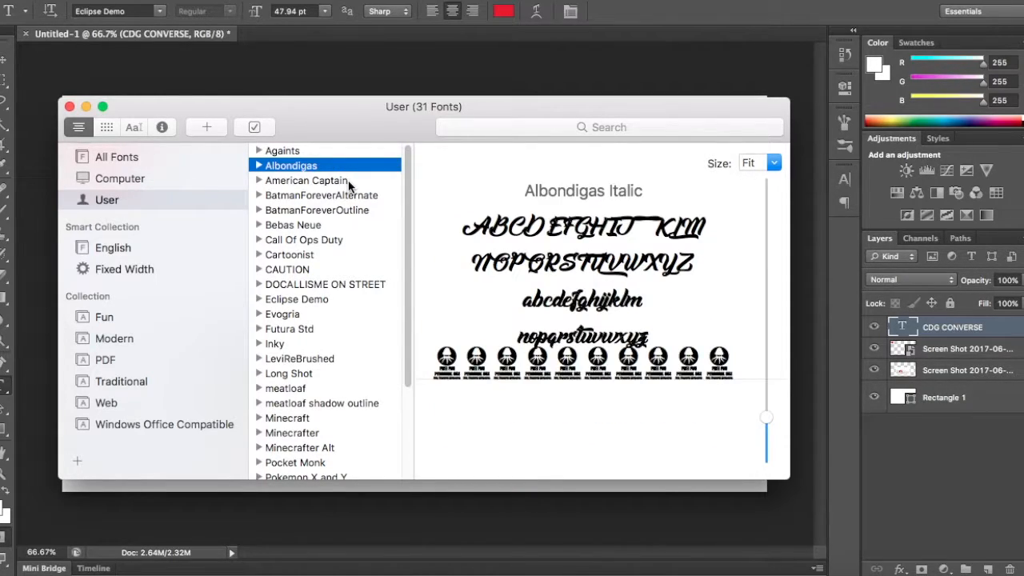
{"action": "left_click", "coordinate": [323, 194]}
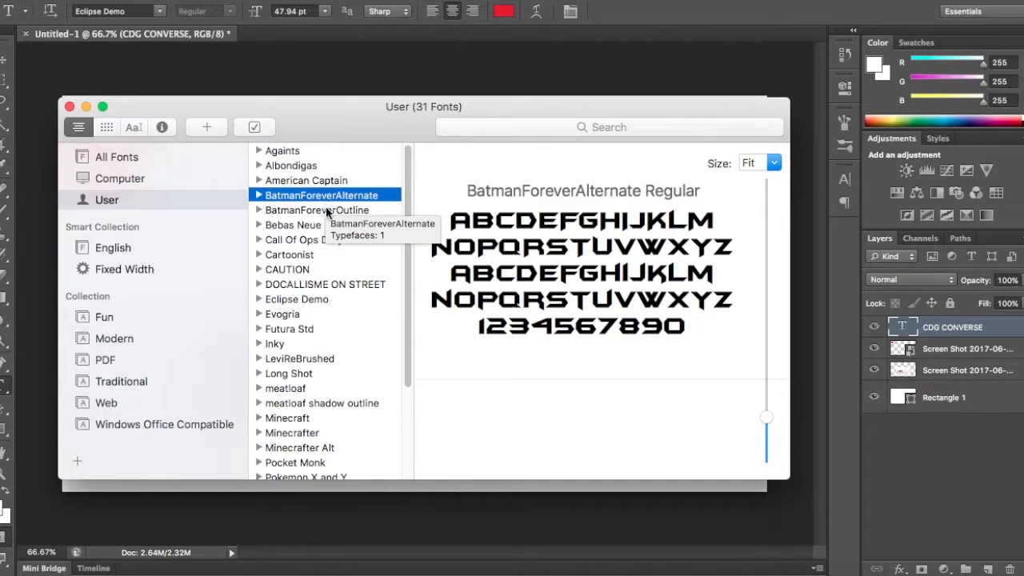
{"action": "left_click", "coordinate": [327, 225]}
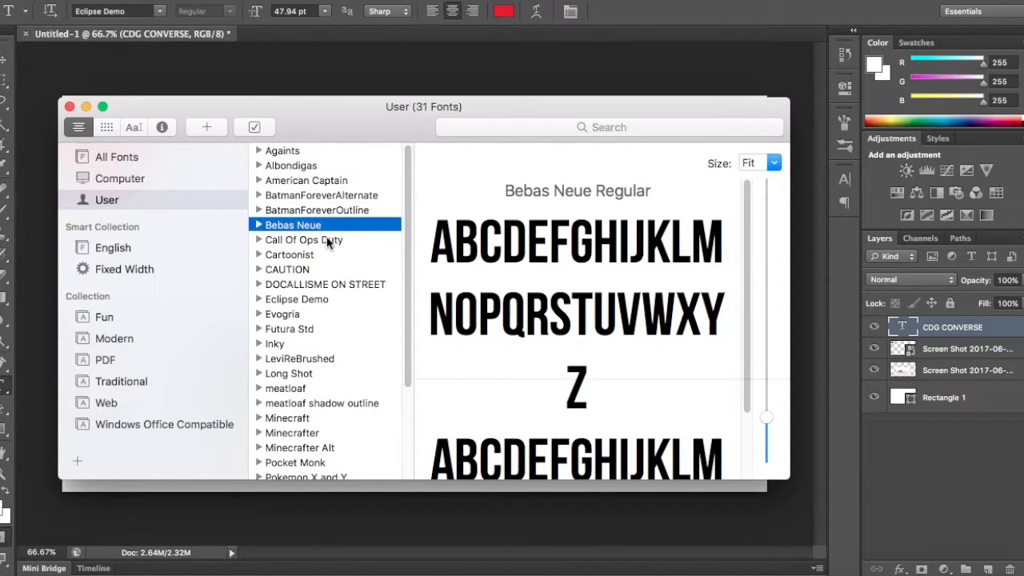
{"action": "left_click", "coordinate": [328, 240]}
{"action": "left_click", "coordinate": [330, 269]}
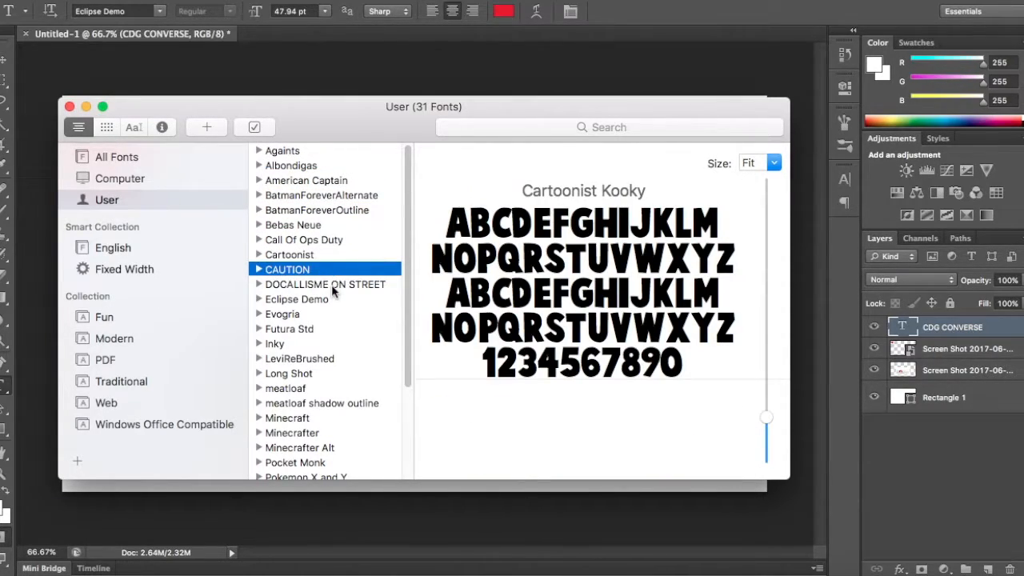
Preview DOCALLISME ON STREET, Eclipse Demo, Evogria, Futura Std, Inky, LeviReBrushed and meatloaf, then close Font Book
{"action": "left_click", "coordinate": [332, 287]}
{"action": "left_click", "coordinate": [345, 298]}
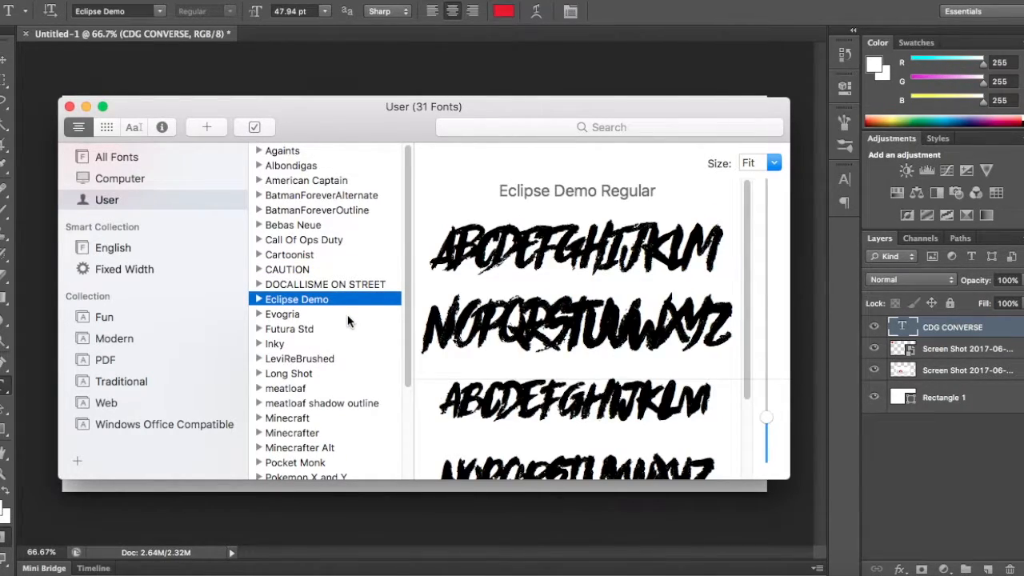
{"action": "left_click", "coordinate": [347, 316]}
{"action": "left_click", "coordinate": [352, 328]}
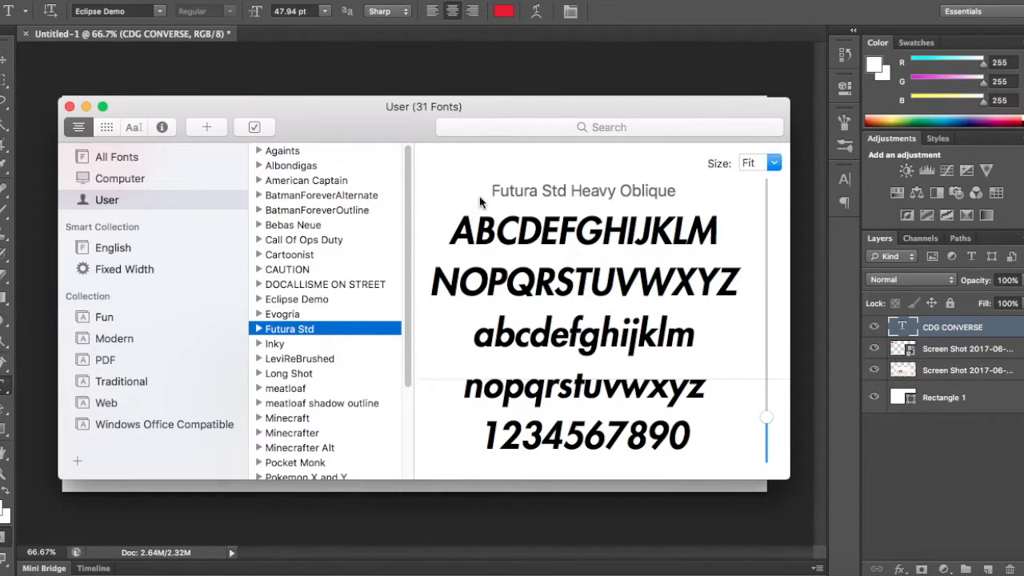
{"action": "left_click", "coordinate": [316, 344]}
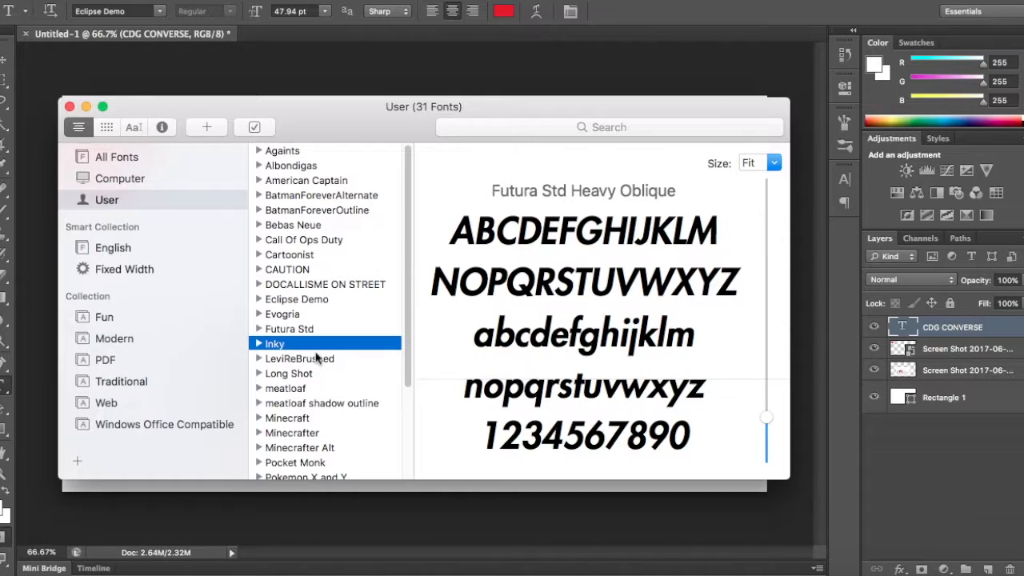
{"action": "left_click", "coordinate": [316, 358]}
{"action": "left_click", "coordinate": [322, 373]}
{"action": "left_click", "coordinate": [334, 389]}
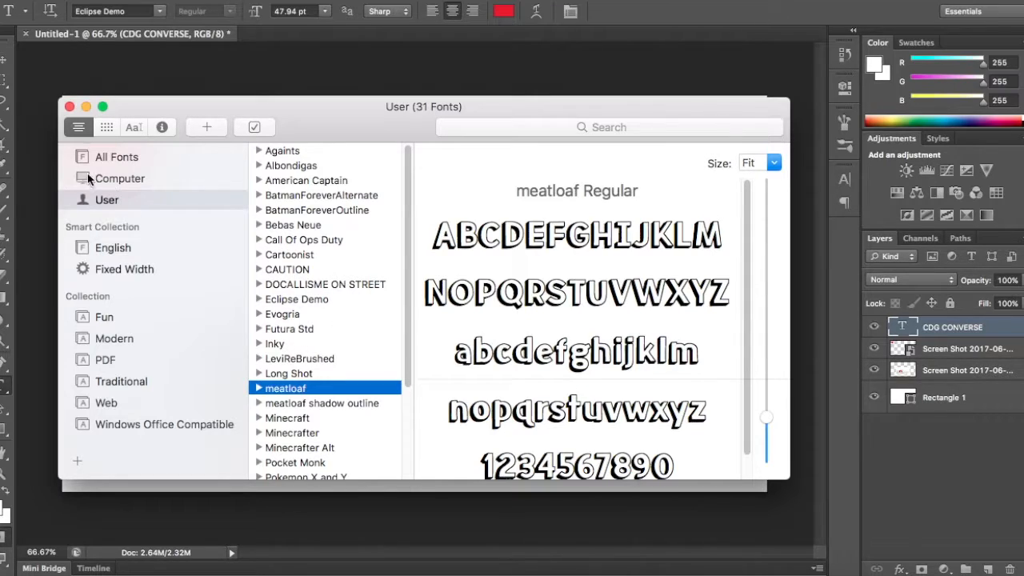
{"action": "left_click", "coordinate": [69, 106]}
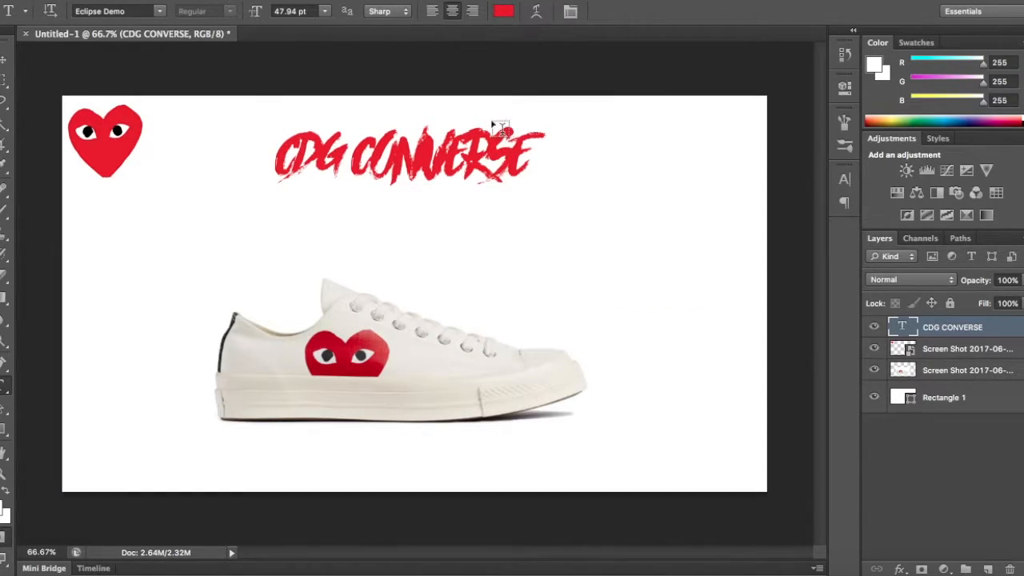
Try the CDG CONVERSE title in Evogria and then Bebas Neue
{"action": "key", "text": "cmd+a"}
{"action": "left_click", "coordinate": [116, 10]}
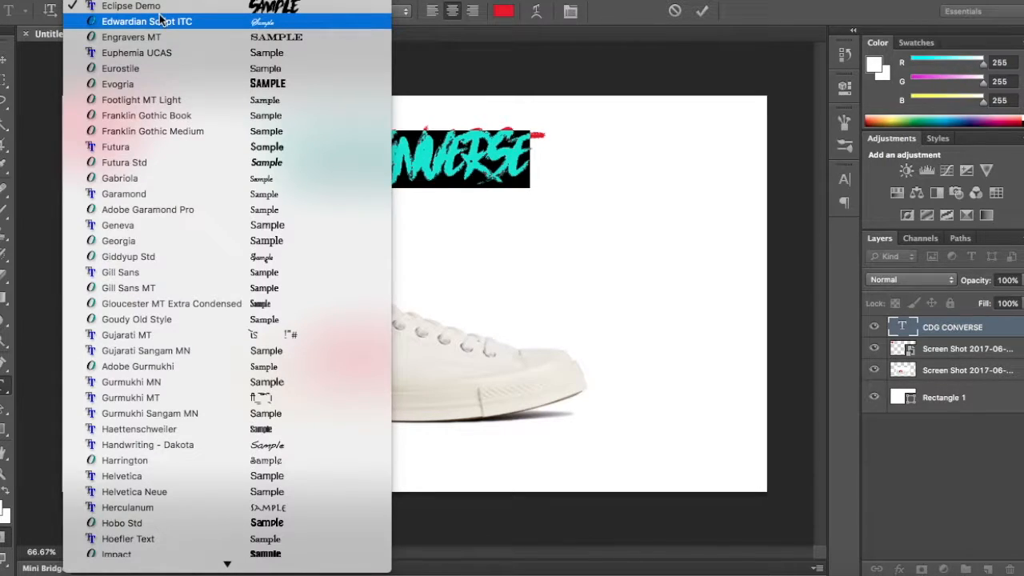
{"action": "left_click", "coordinate": [271, 84]}
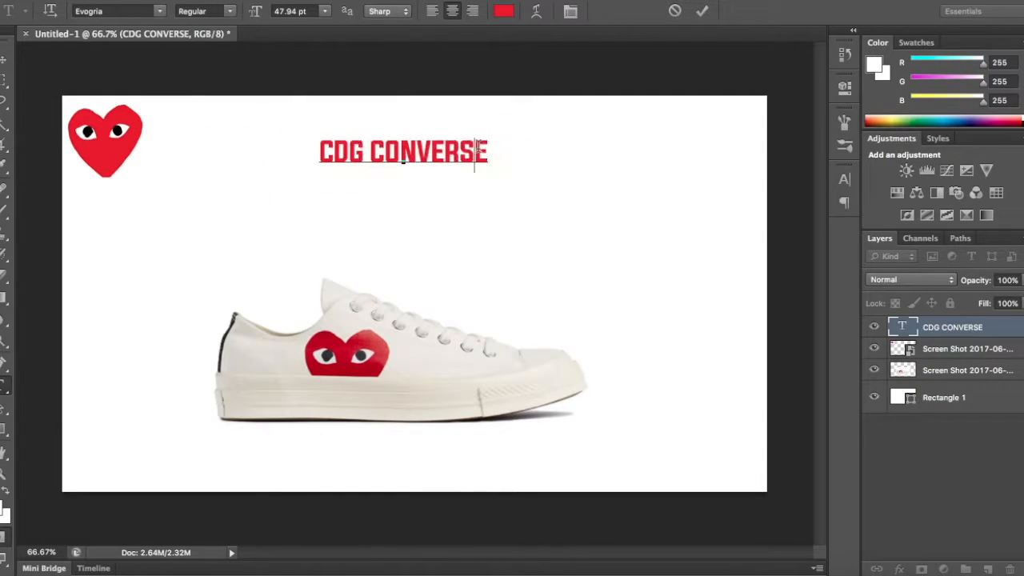
{"action": "left_click_drag", "start_coordinate": [485, 150], "coordinate": [300, 148]}
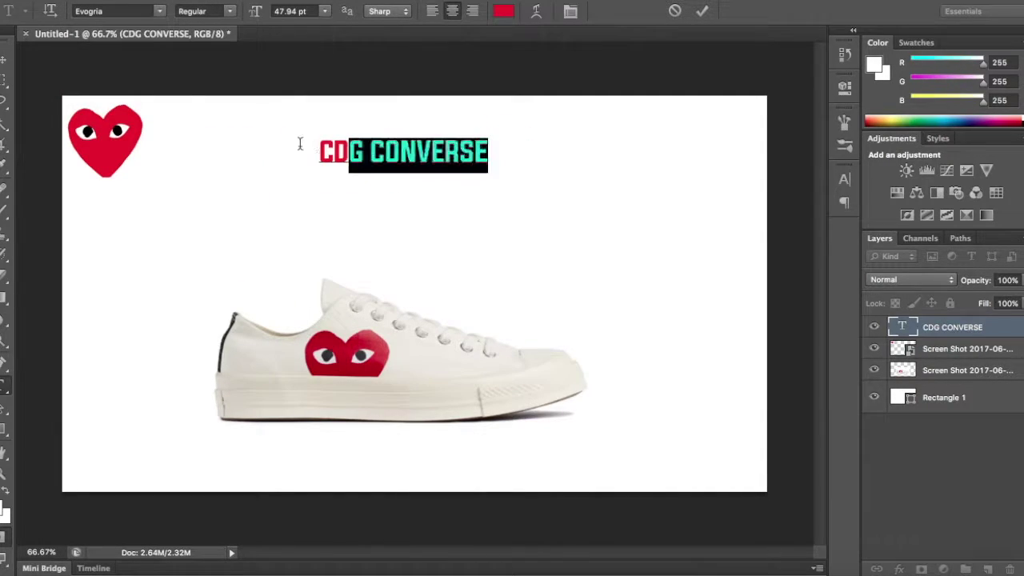
{"action": "left_click", "coordinate": [159, 13]}
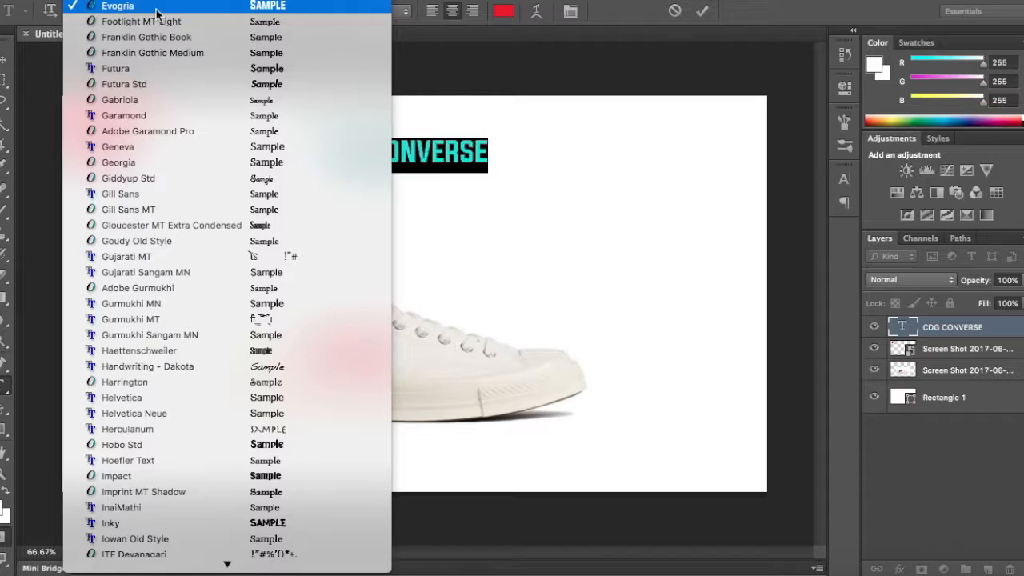
{"action": "scroll", "coordinate": [184, 80], "scroll_direction": "up", "scroll_amount": 10}
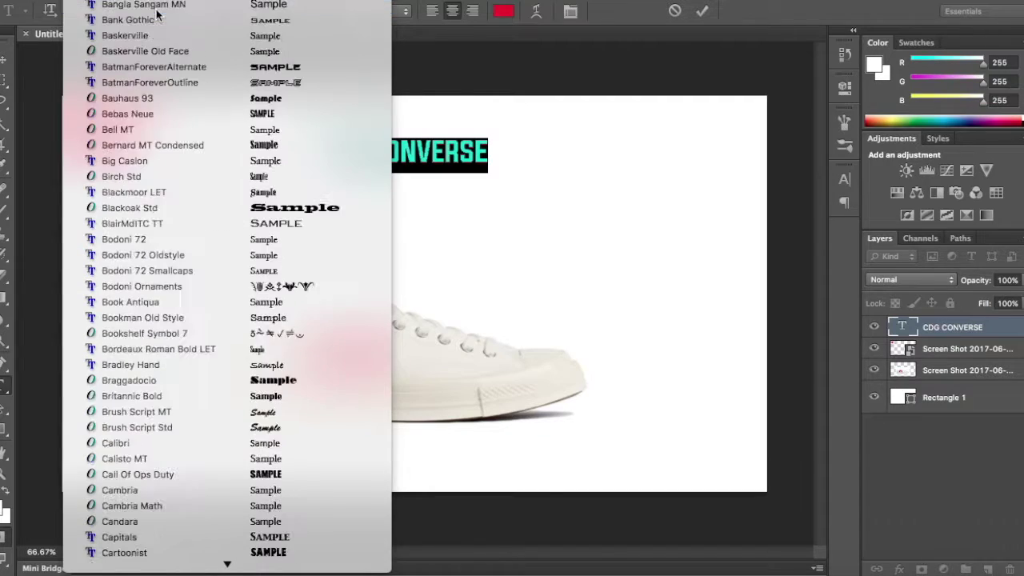
{"action": "left_click", "coordinate": [207, 114]}
{"action": "left_click", "coordinate": [466, 155]}
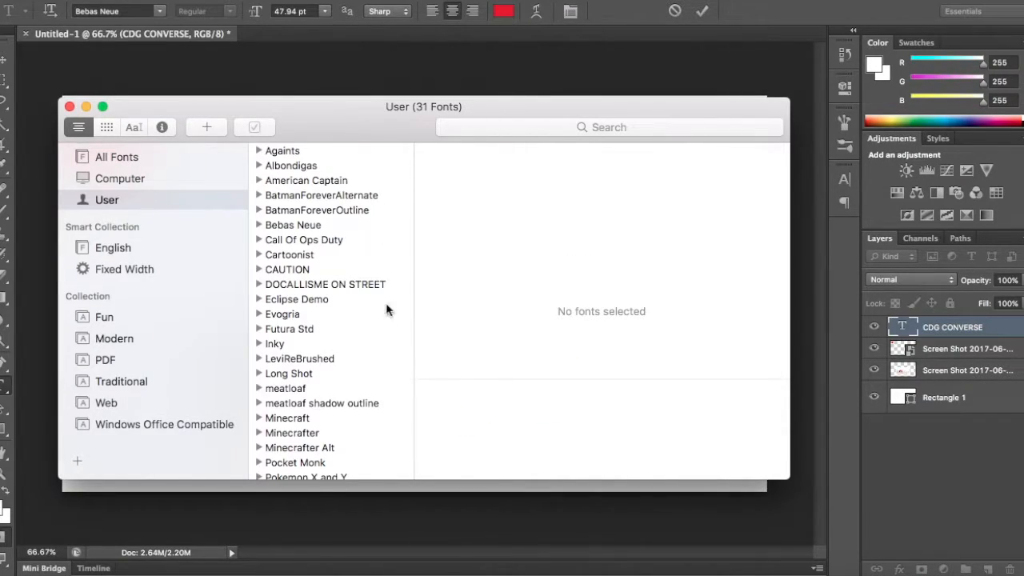
Check Futura Std in Font Book, then try Evogria and Futura on the title
{"action": "left_click", "coordinate": [286, 330]}
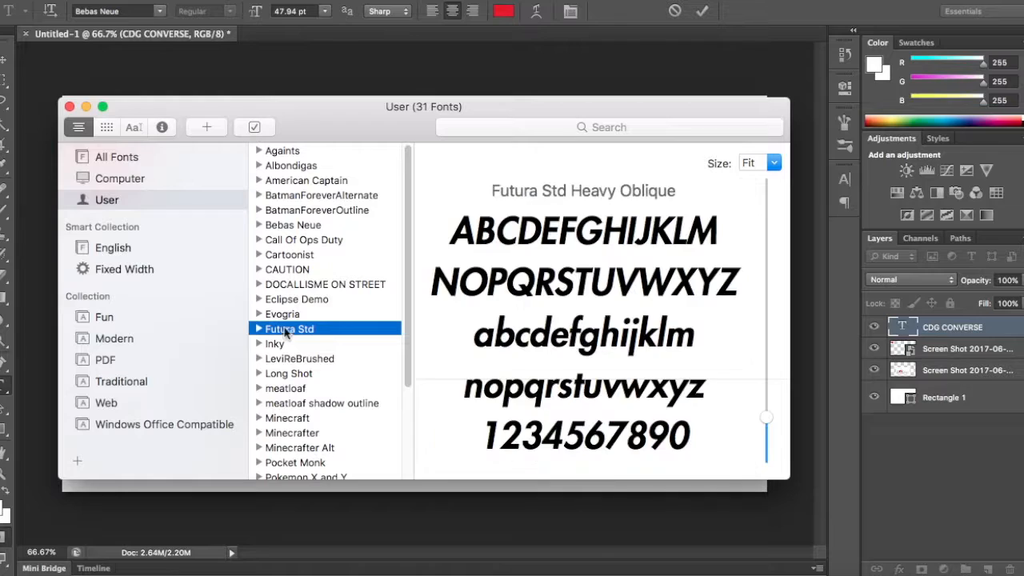
{"action": "left_click", "coordinate": [70, 106]}
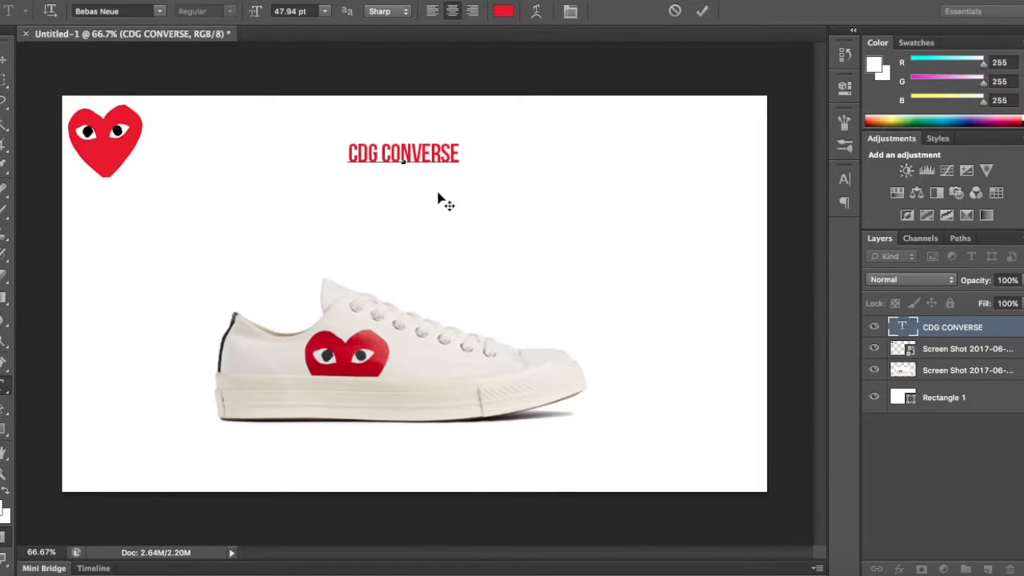
{"action": "key", "text": "ctrl+a"}
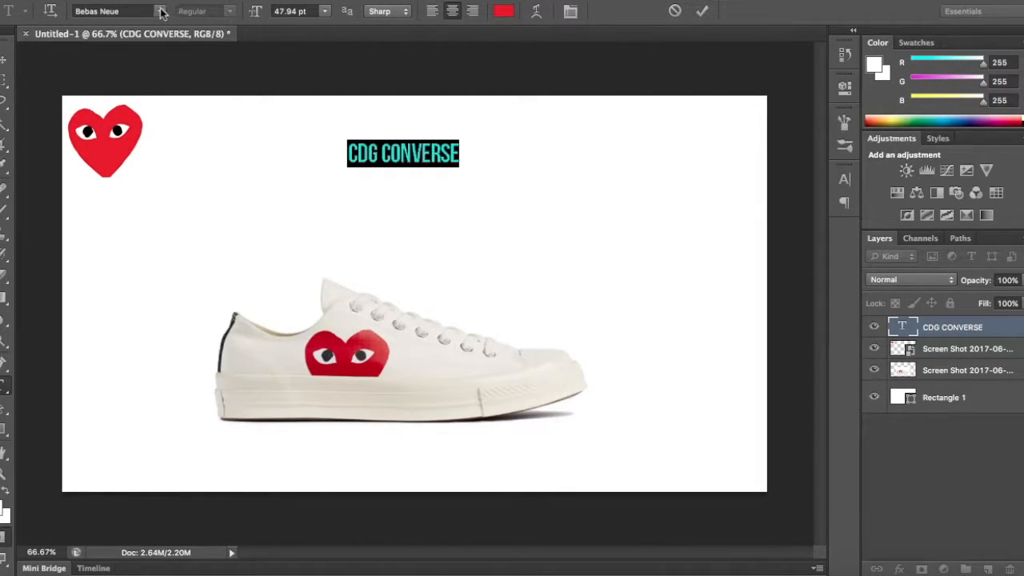
{"action": "left_click", "coordinate": [161, 12]}
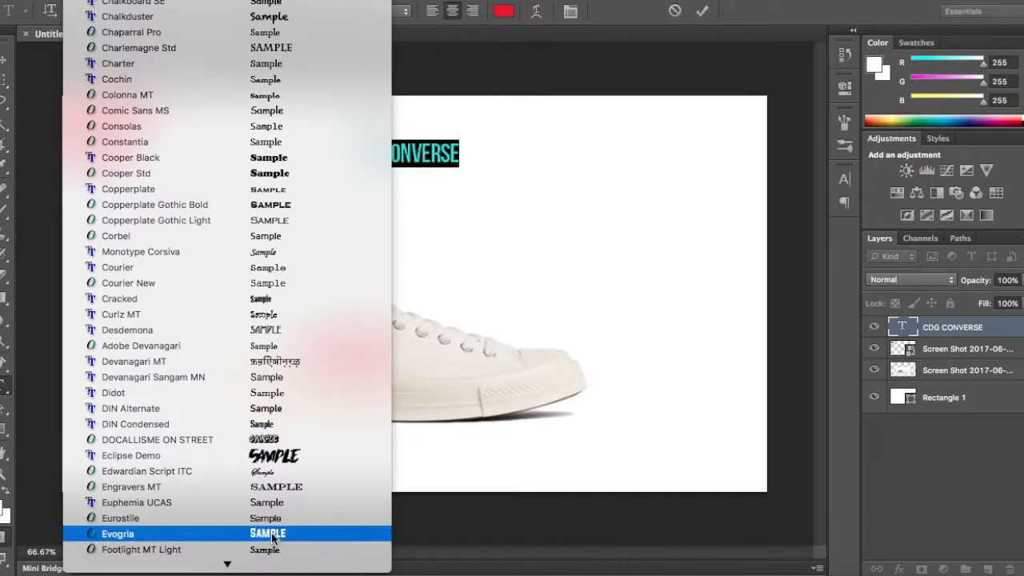
{"action": "left_click", "coordinate": [272, 538]}
{"action": "left_click", "coordinate": [162, 11]}
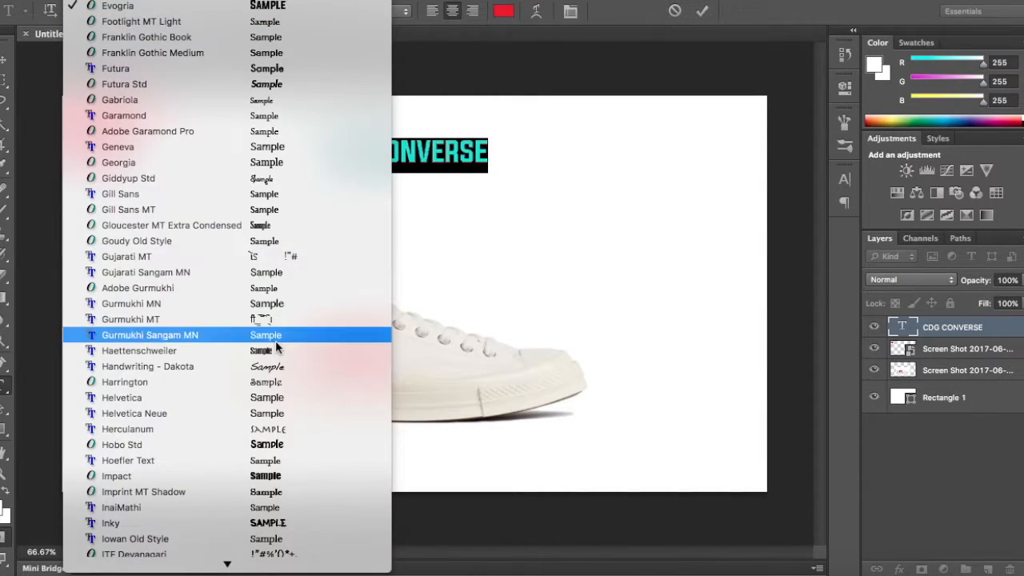
{"action": "left_click", "coordinate": [312, 74]}
{"action": "left_click", "coordinate": [453, 152]}
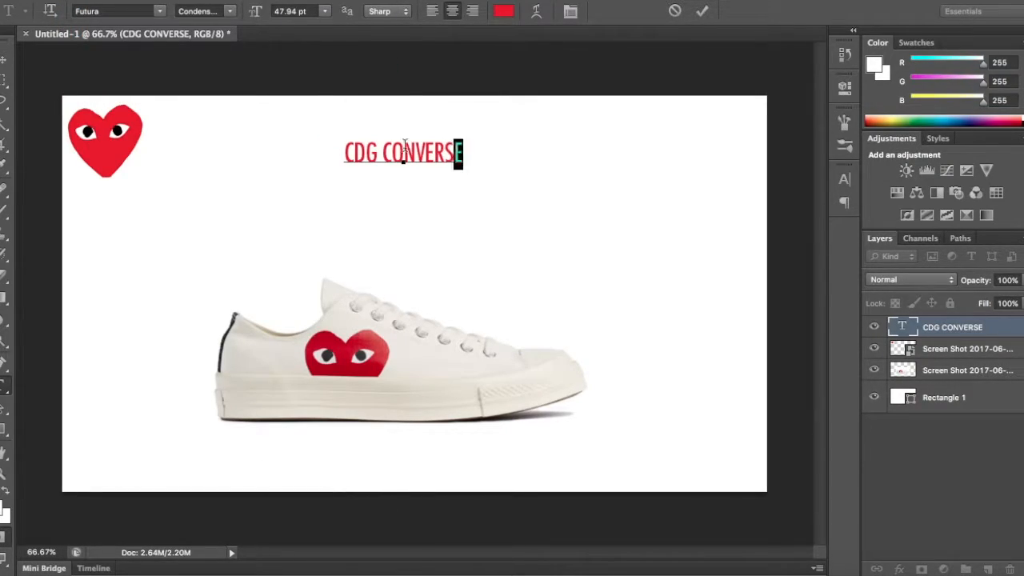
Set the whole title in Futura Std and select the word CONVERSE
{"action": "key", "text": "ctrl+a"}
{"action": "left_click", "coordinate": [158, 13]}
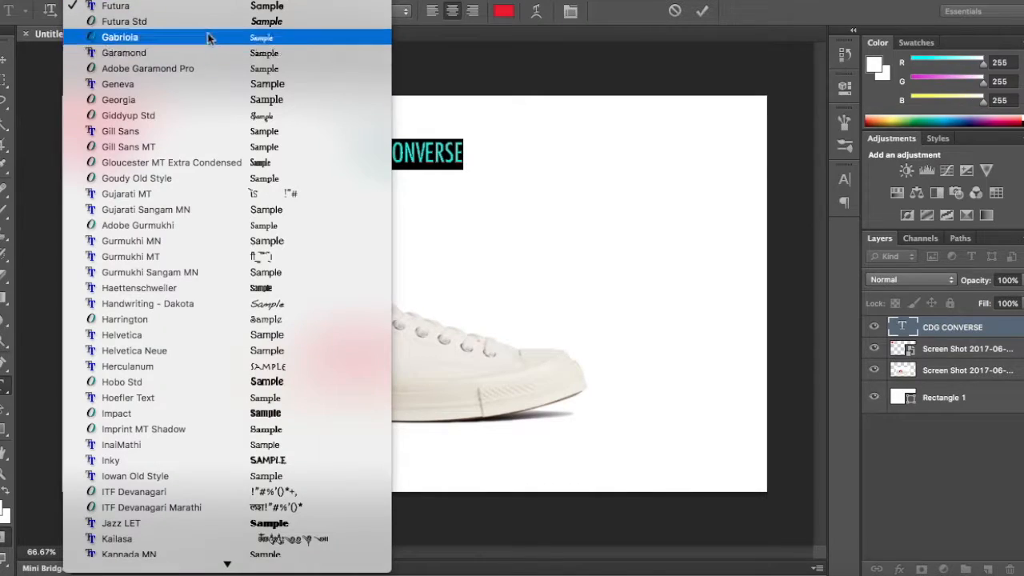
{"action": "left_click", "coordinate": [386, 152]}
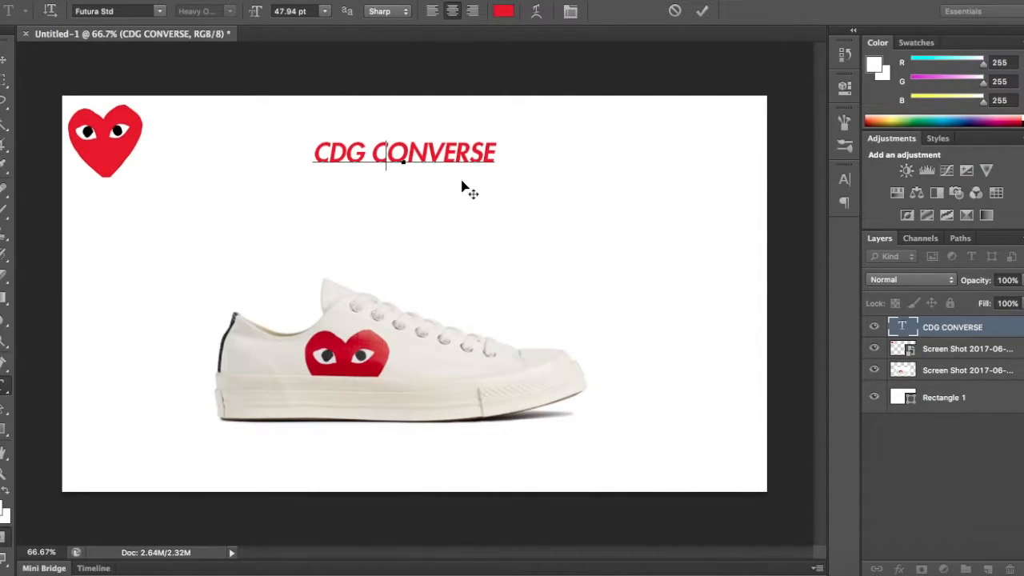
{"action": "left_click_drag", "start_coordinate": [494, 155], "coordinate": [350, 152]}
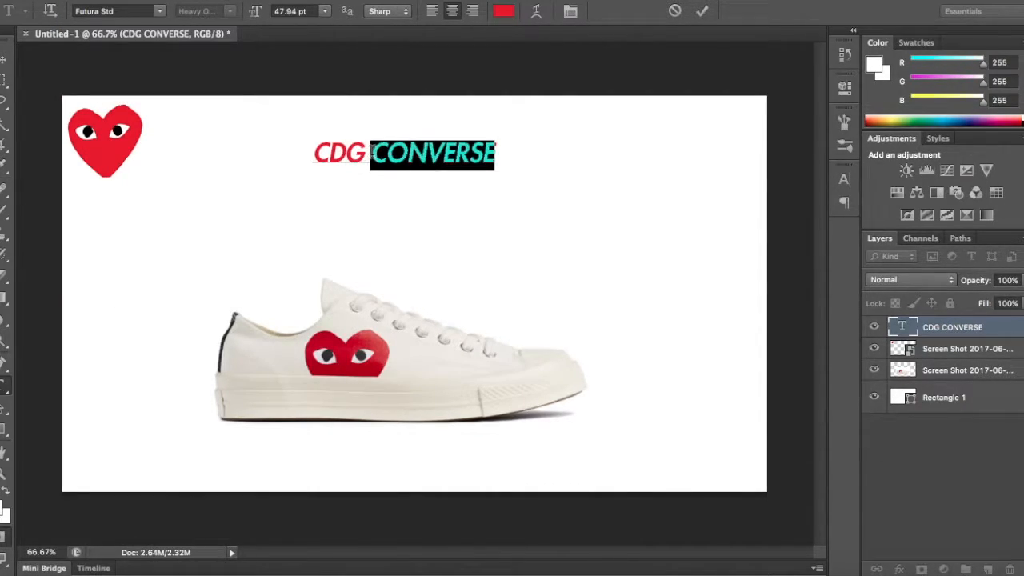
Colour the word CONVERSE near-black #222221 while CDG stays red
{"action": "left_click", "coordinate": [506, 11]}
{"action": "left_click", "coordinate": [439, 372]}
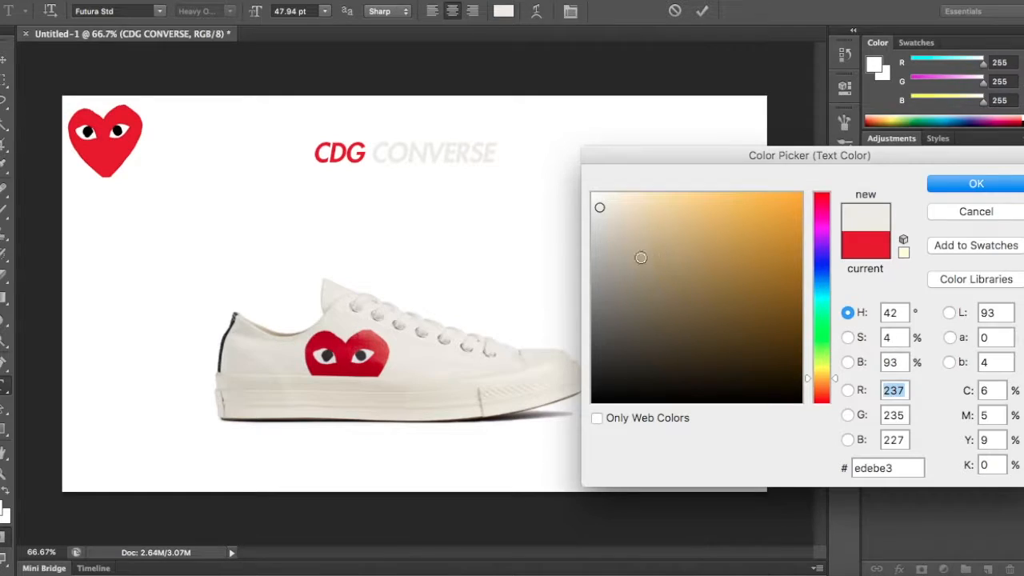
{"action": "mouse_move", "coordinate": [641, 258]}
{"action": "left_mouse_down"}
{"action": "mouse_move", "coordinate": [593, 324]}
{"action": "mouse_move", "coordinate": [599, 375]}
{"action": "left_mouse_up"}
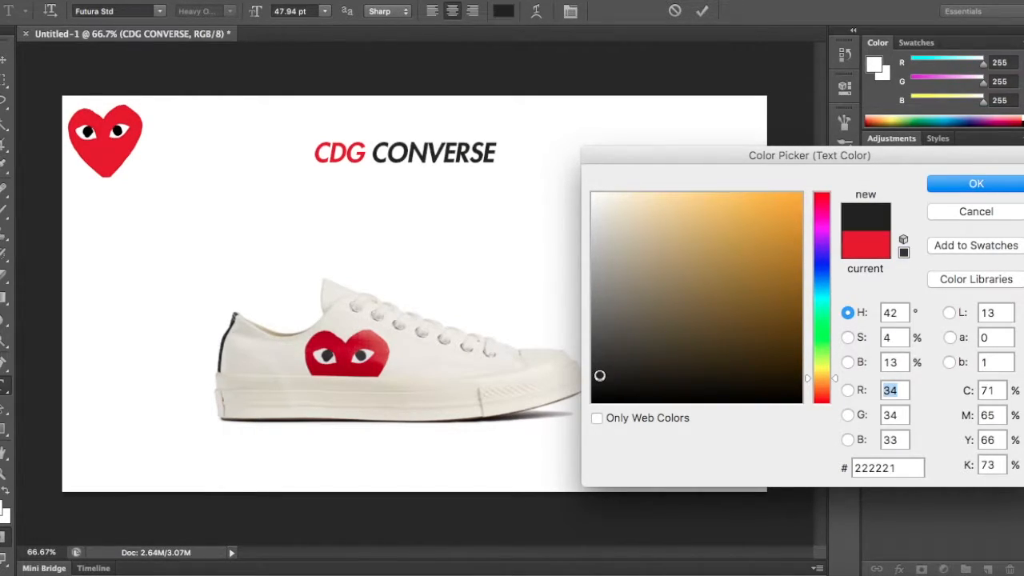
{"action": "left_click", "coordinate": [958, 186]}
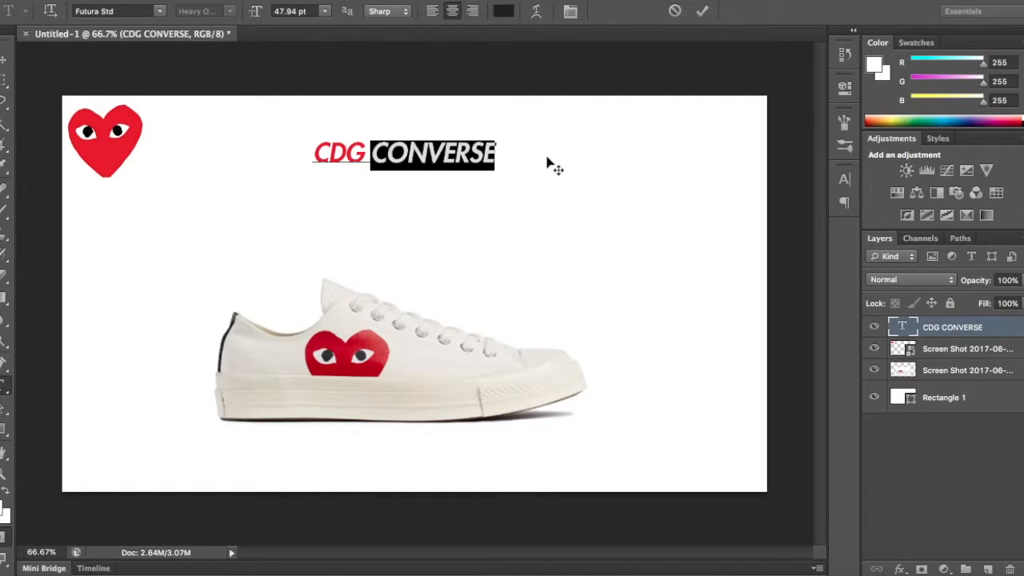
{"action": "left_click", "coordinate": [491, 152]}
{"action": "left_click", "coordinate": [952, 328]}
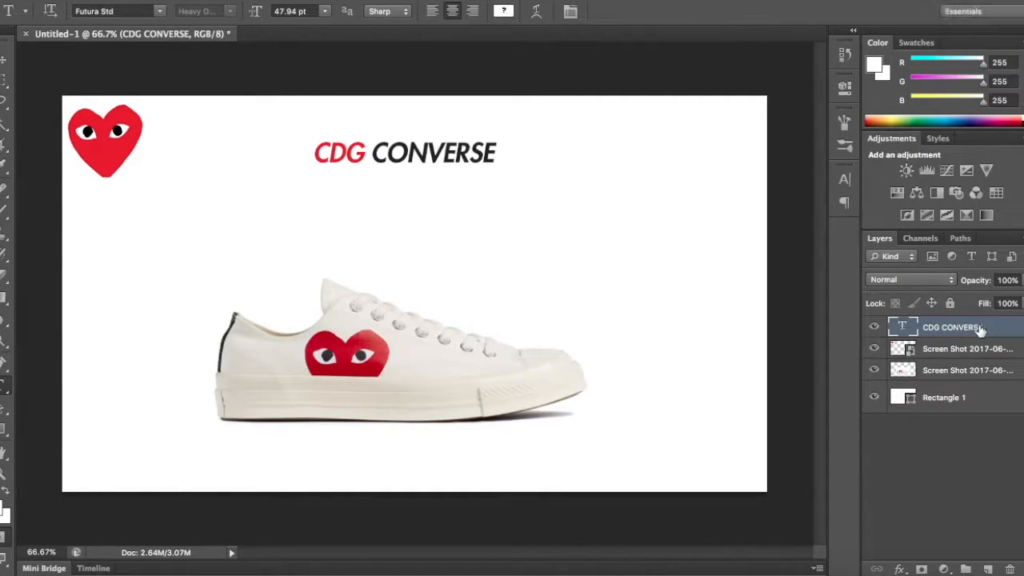
Enlarge the title about two and a half times and position it across the canvas top
{"action": "key", "text": "ctrl+t"}
{"action": "left_click_drag", "start_coordinate": [499, 141], "coordinate": [772, 96]}
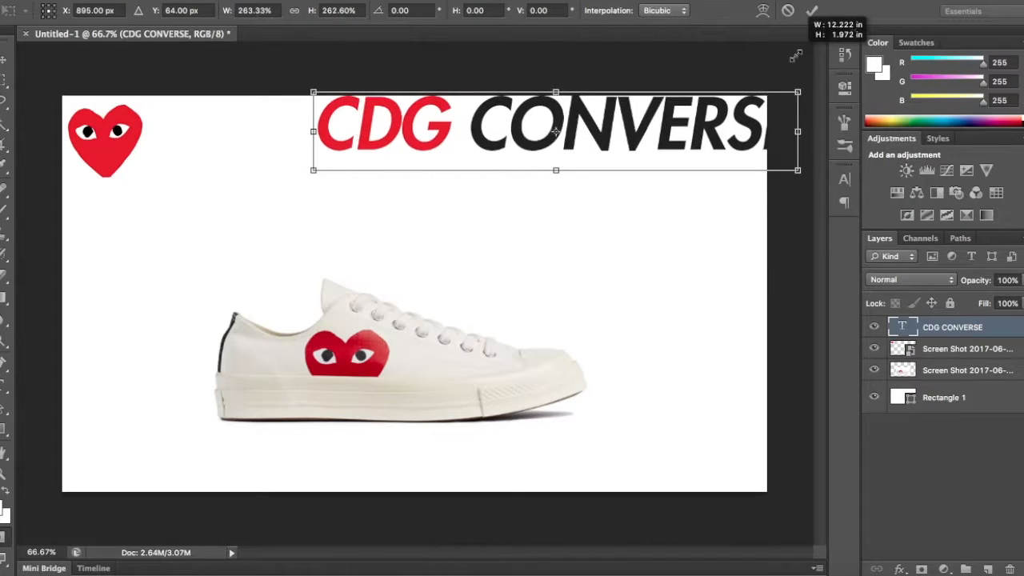
{"action": "left_click_drag", "start_coordinate": [662, 164], "coordinate": [593, 195]}
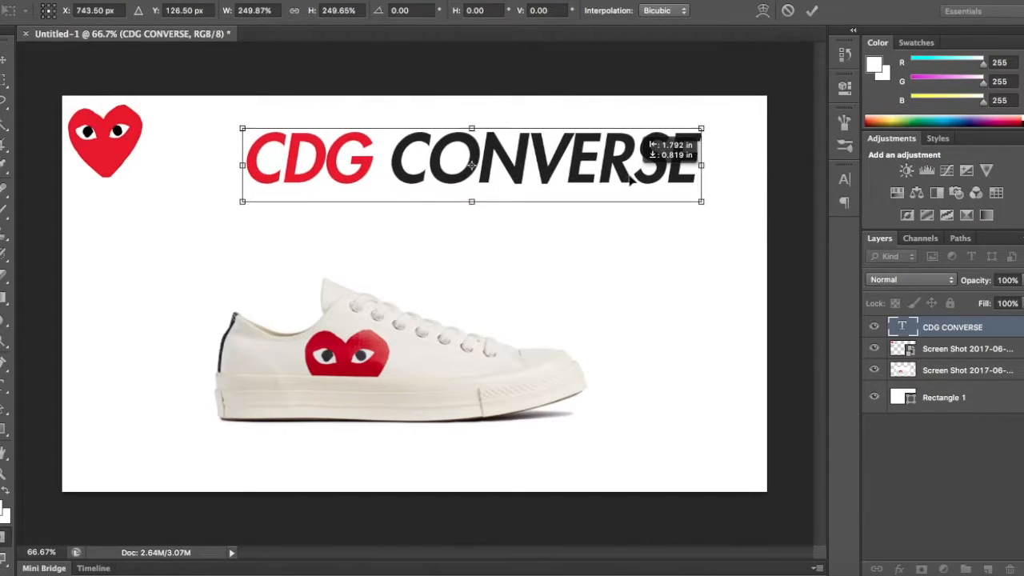
{"action": "key", "text": "Return"}
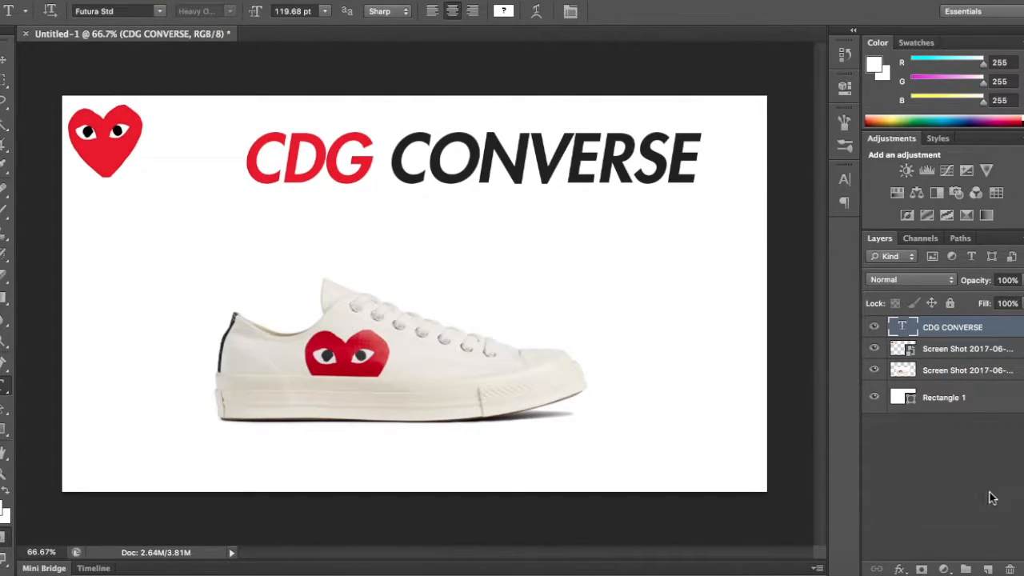
{"action": "left_click", "coordinate": [992, 497]}
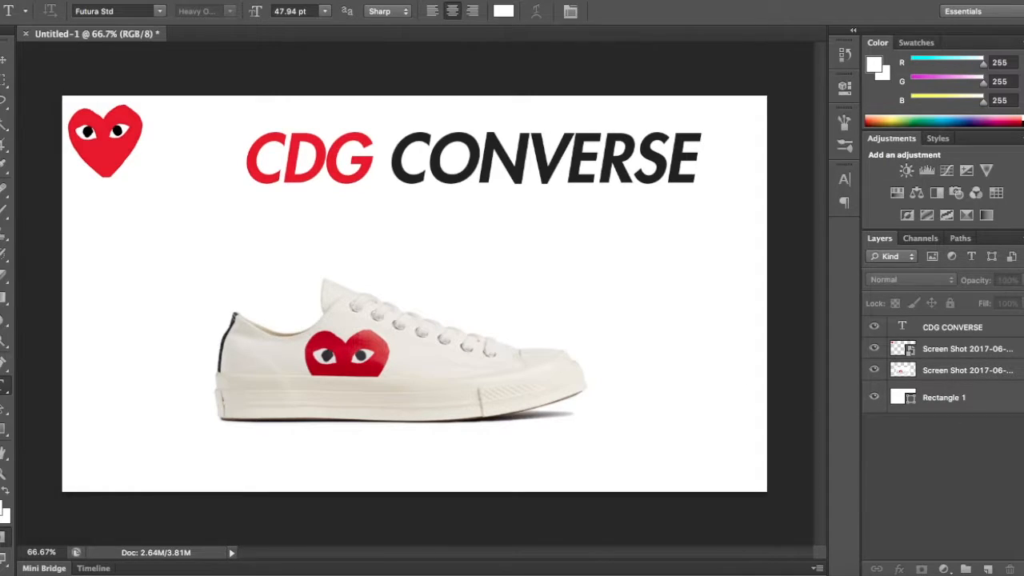
Select the description screenshot layer and enlarge the paragraph past the hidden-channel warnings
{"action": "left_click", "coordinate": [966, 373]}
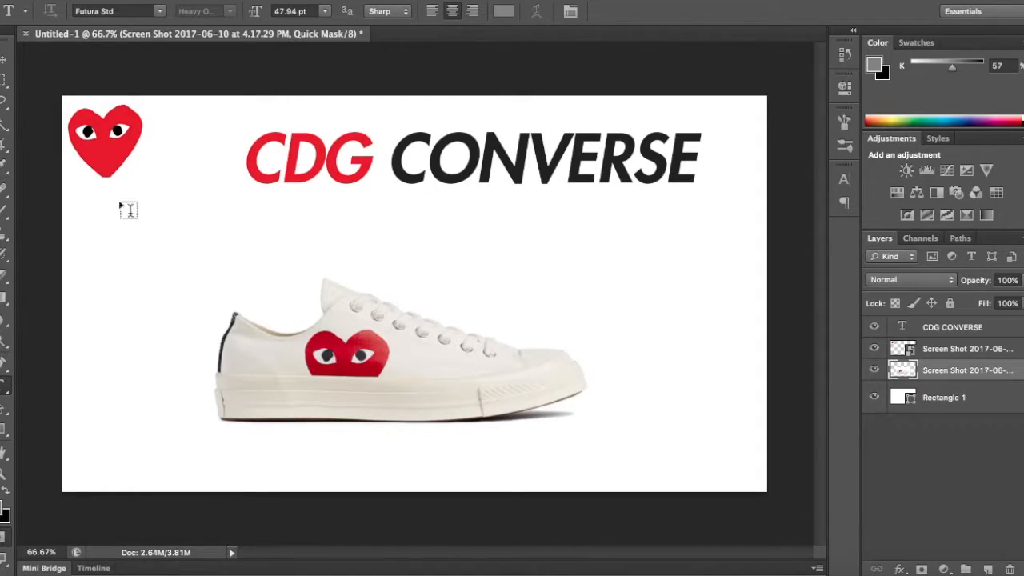
{"action": "key", "text": "v"}
{"action": "left_click", "coordinate": [432, 352]}
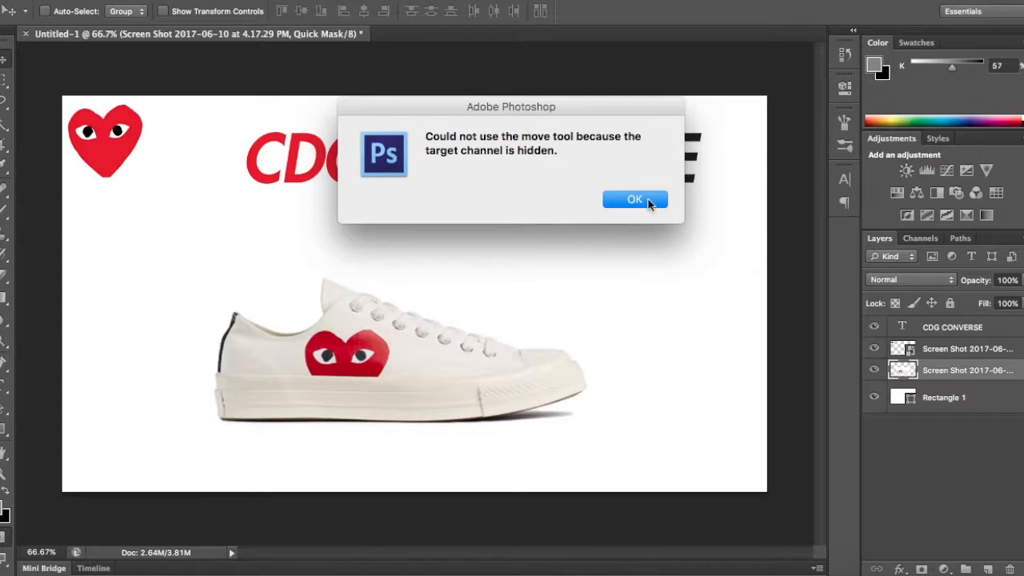
{"action": "left_click", "coordinate": [654, 207]}
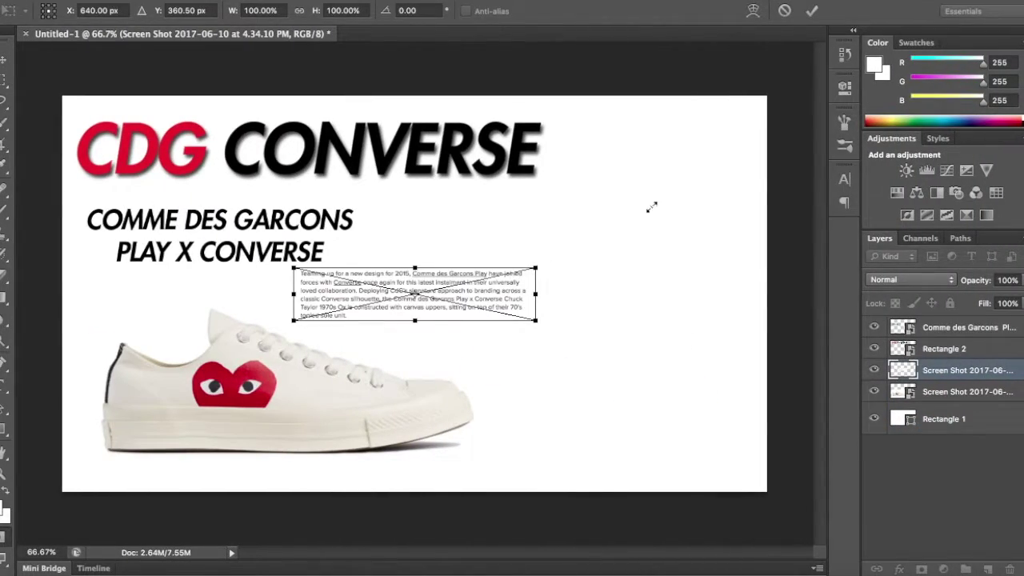
{"action": "left_click_drag", "start_coordinate": [536, 270], "coordinate": [756, 220]}
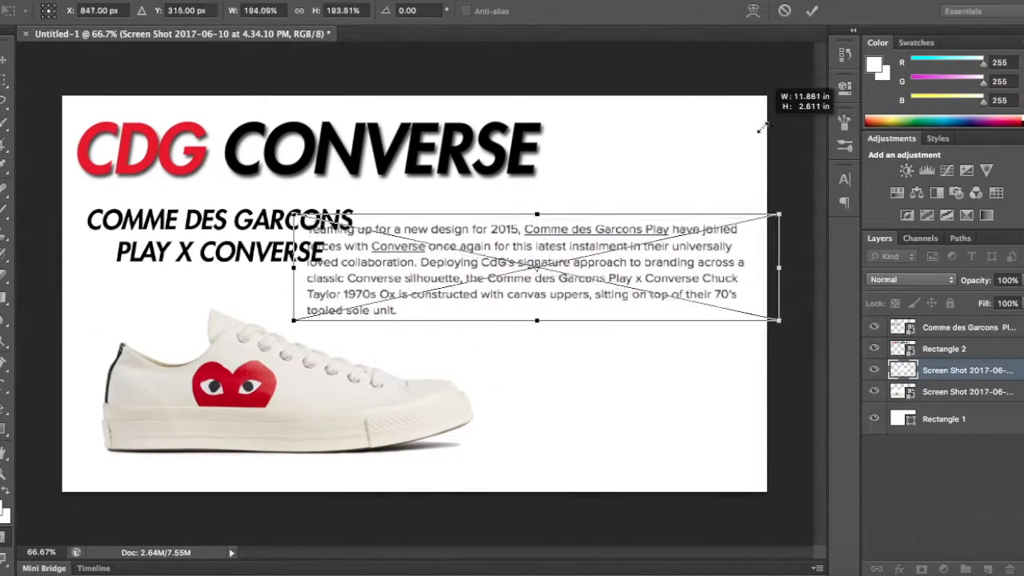
{"action": "key", "text": "Return"}
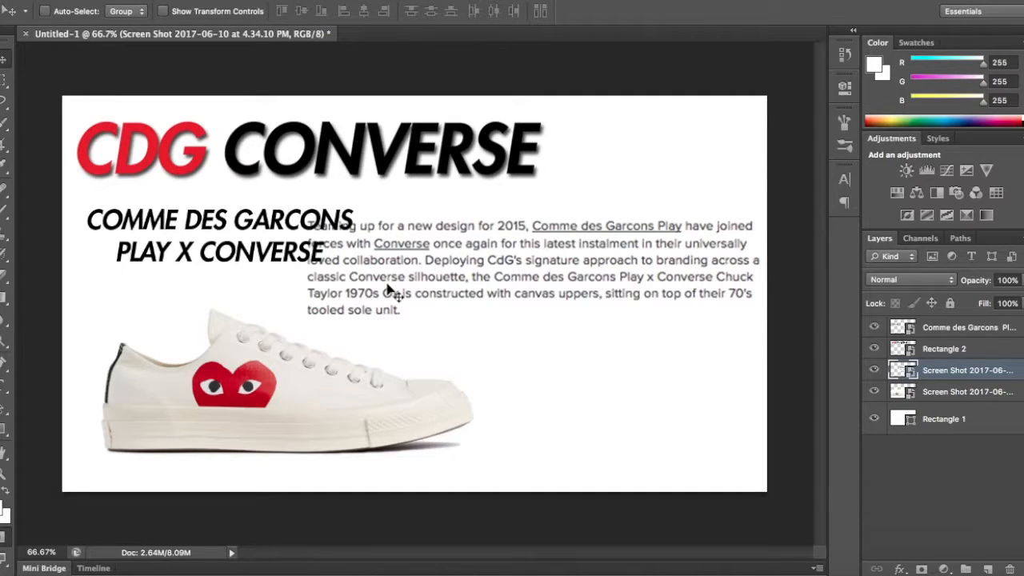
Move the paragraph beside the subtitle, then delete it and switch to the product page
{"action": "left_click_drag", "start_coordinate": [388, 290], "coordinate": [368, 338]}
{"action": "key", "text": "ctrl+t"}
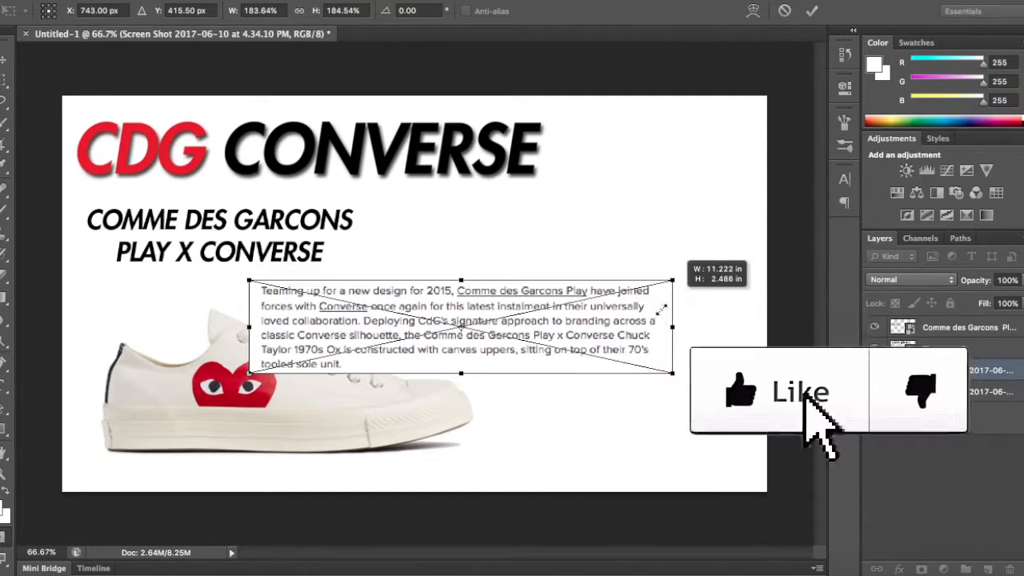
{"action": "key", "text": "Return"}
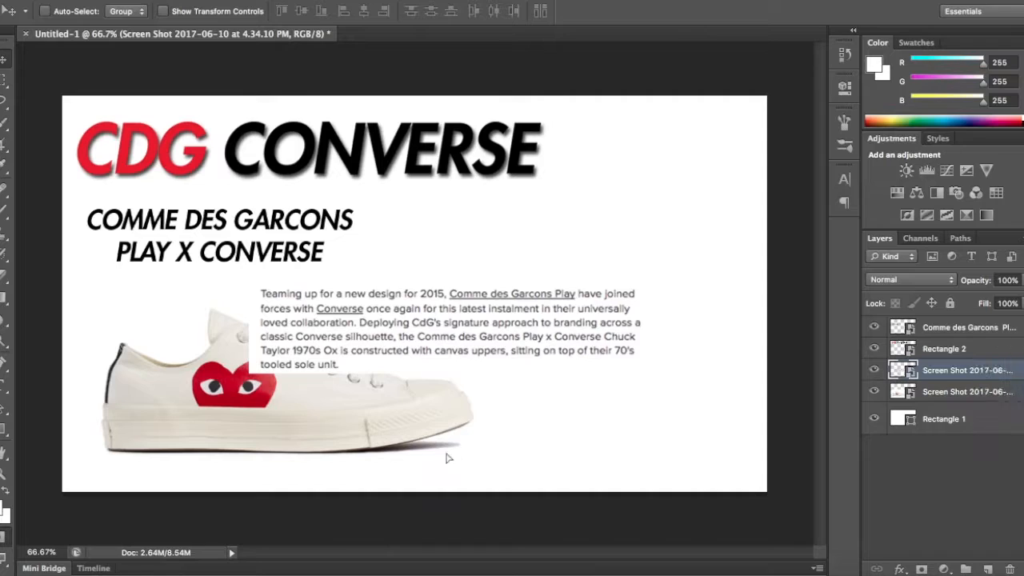
{"action": "left_click_drag", "start_coordinate": [447, 457], "coordinate": [535, 383]}
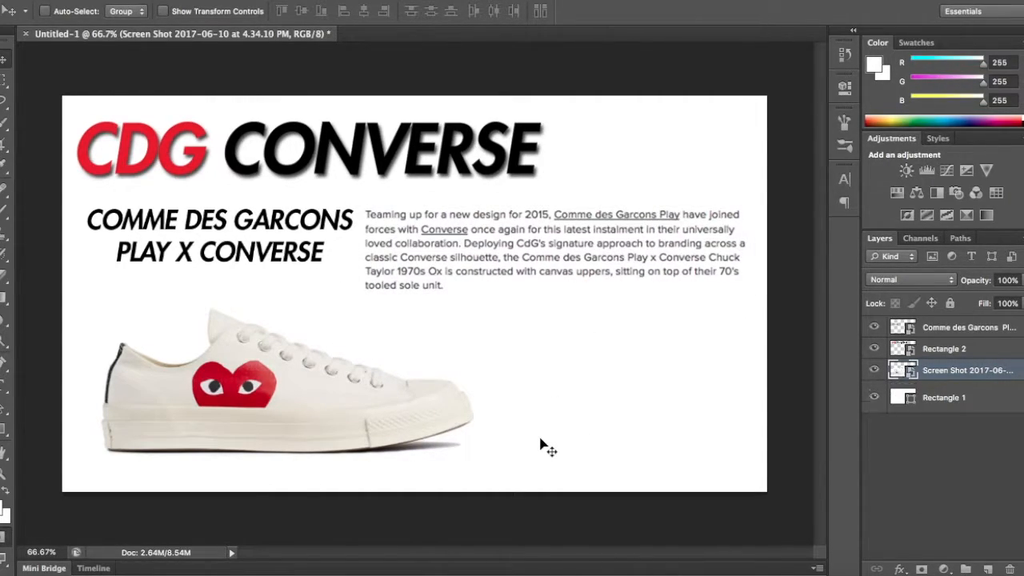
{"action": "key", "text": "Delete"}
{"action": "key", "text": "alt+Tab"}
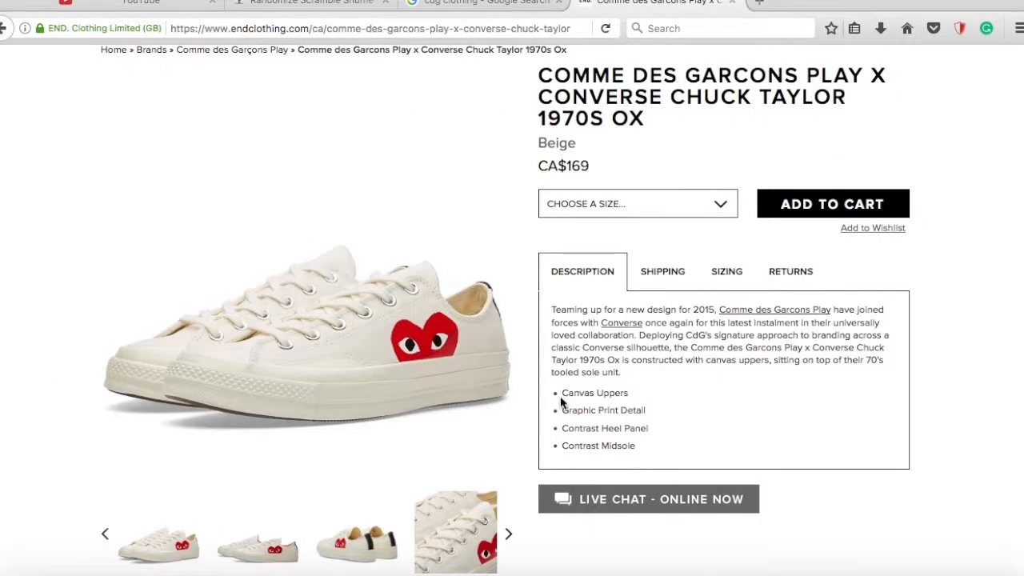
{"action": "scroll", "coordinate": [662, 437], "scroll_direction": "up", "scroll_amount": 2}
{"action": "scroll", "coordinate": [662, 438], "scroll_direction": "up", "scroll_amount": 3}
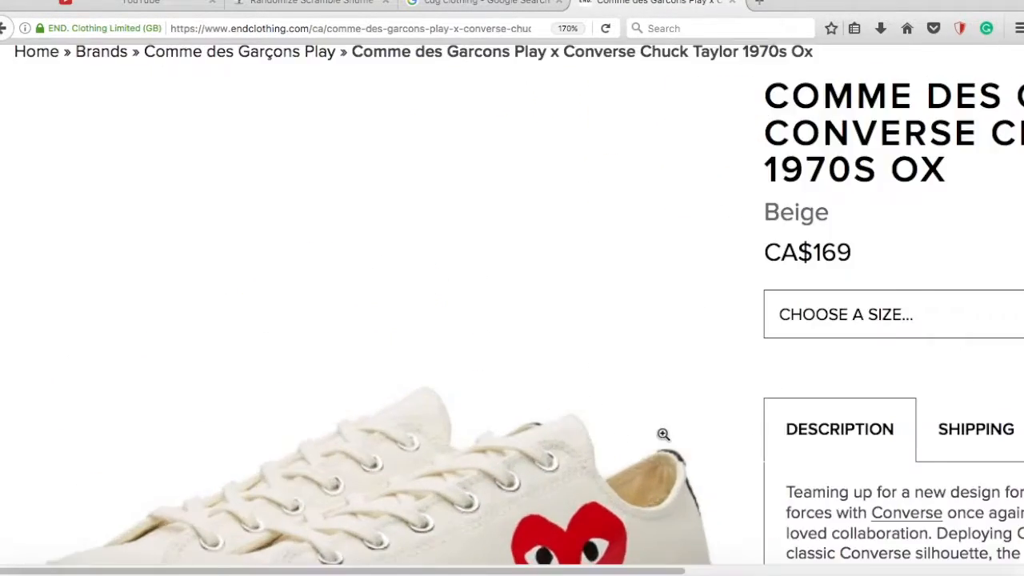
{"action": "scroll", "coordinate": [662, 438], "scroll_direction": "up", "scroll_amount": 2}
{"action": "scroll", "coordinate": [663, 435], "scroll_direction": "down", "scroll_amount": 4}
{"action": "scroll", "coordinate": [663, 435], "scroll_direction": "right", "scroll_amount": 5}
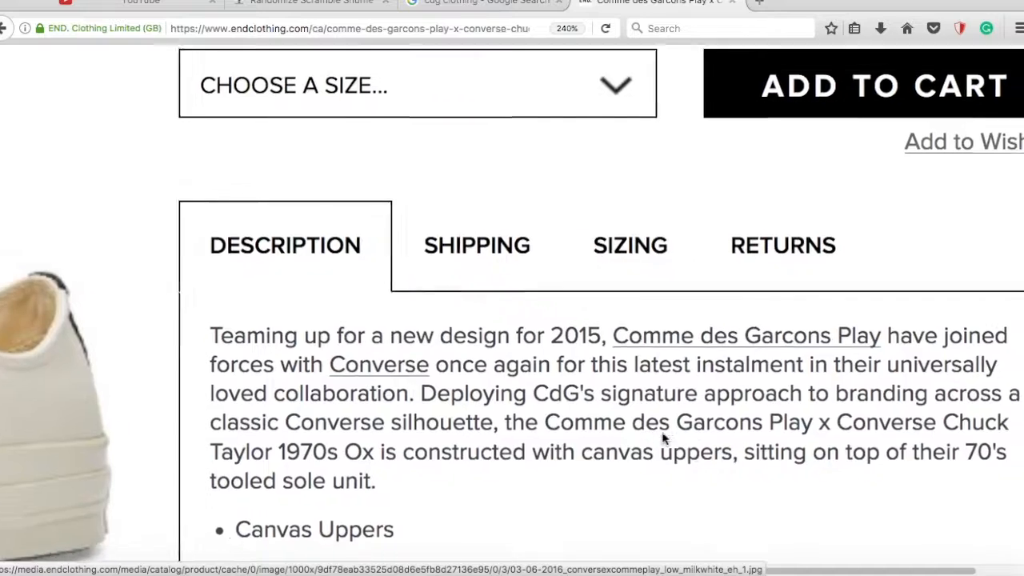
{"action": "scroll", "coordinate": [663, 435], "scroll_direction": "down", "scroll_amount": 2}
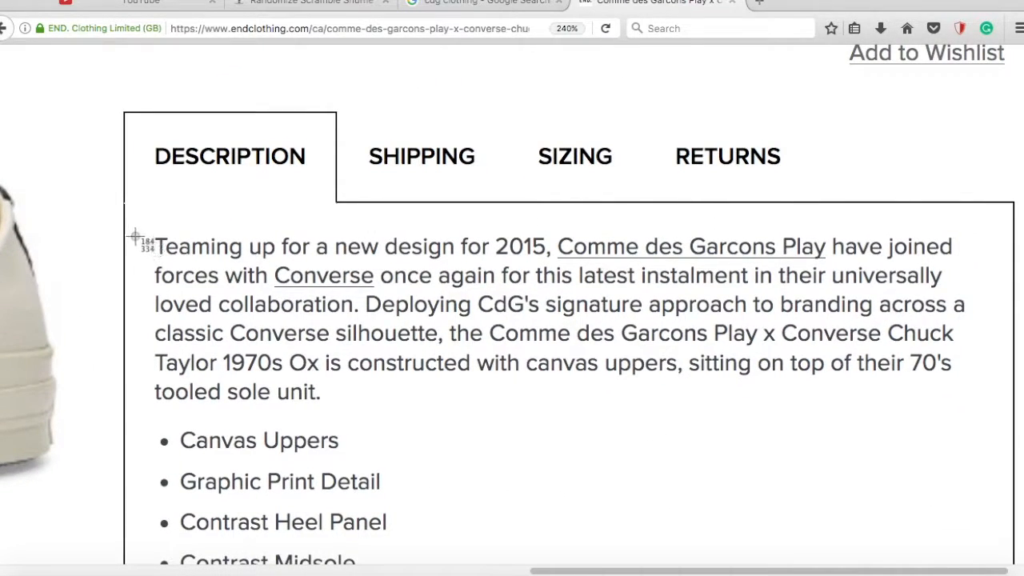
Screenshot the enlarged description paragraph and drag it into the Photoshop ad
{"action": "left_click_drag", "start_coordinate": [136, 238], "coordinate": [982, 404]}
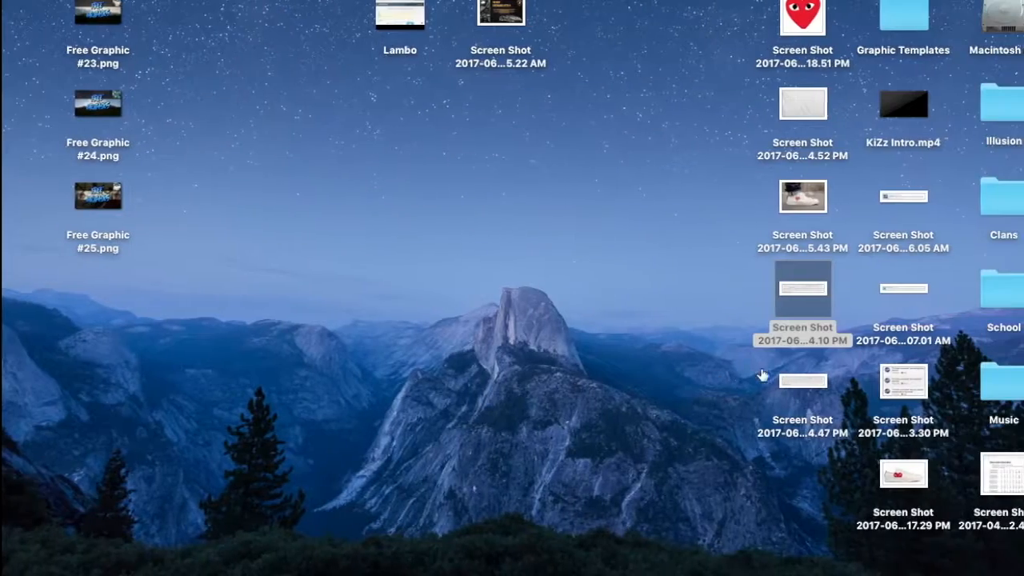
{"action": "left_click_drag", "start_coordinate": [792, 384], "coordinate": [578, 353]}
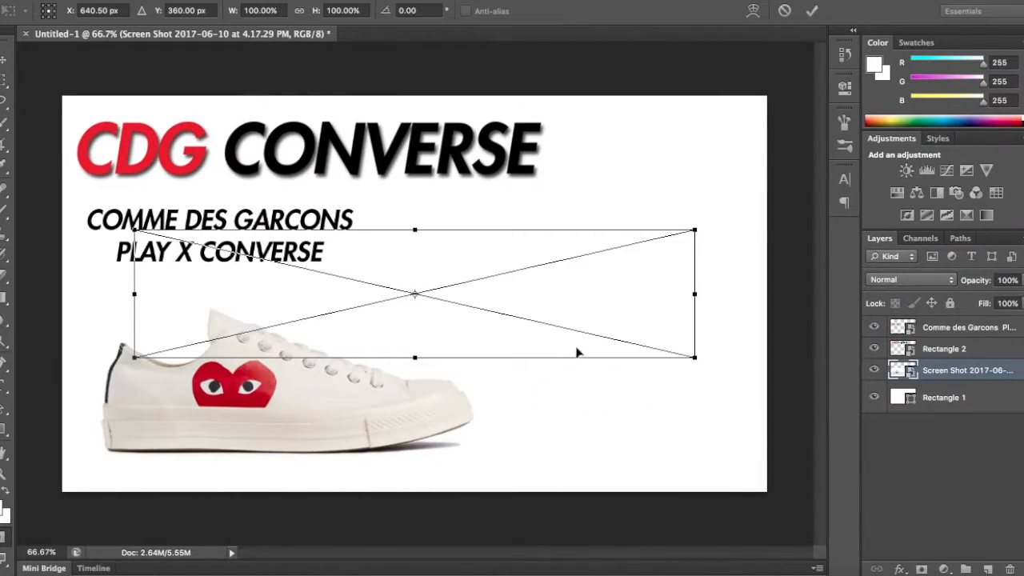
Commit the placed description paragraph, shrink it and move it below the subtitle
{"action": "key", "text": "Return"}
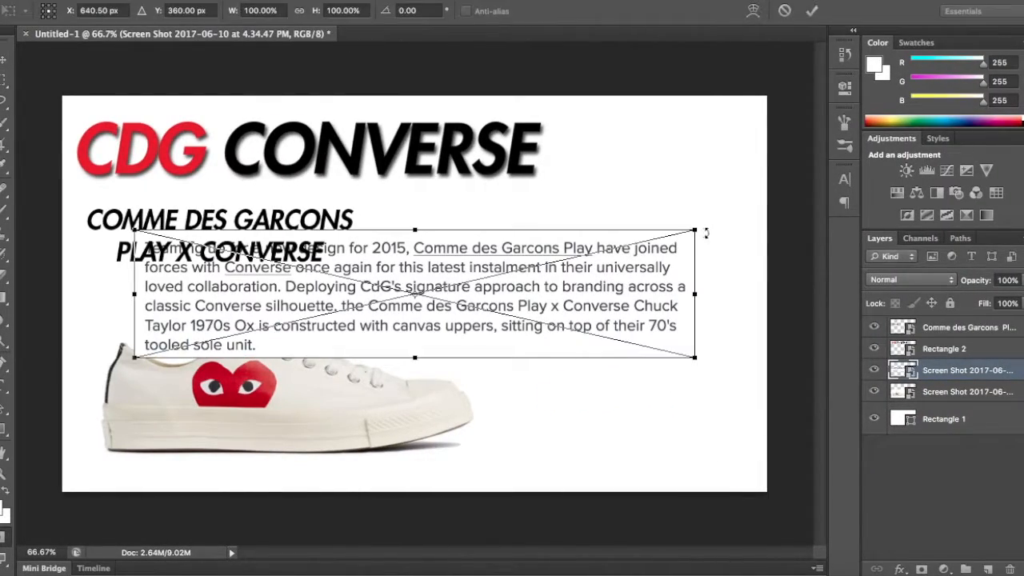
{"action": "left_click_drag", "start_coordinate": [695, 230], "coordinate": [605, 253]}
{"action": "key", "text": "Return"}
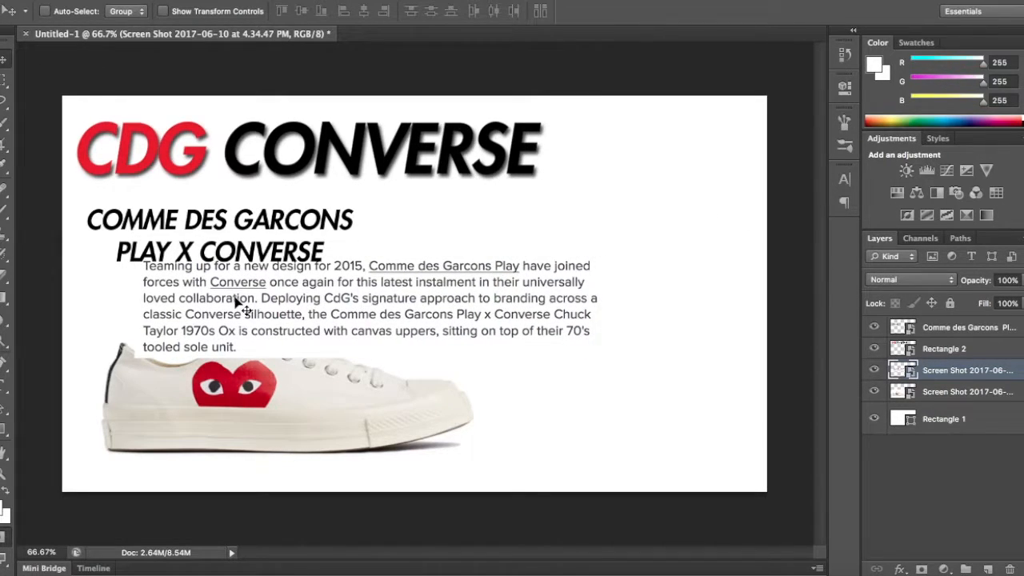
{"action": "left_click_drag", "start_coordinate": [244, 308], "coordinate": [197, 323]}
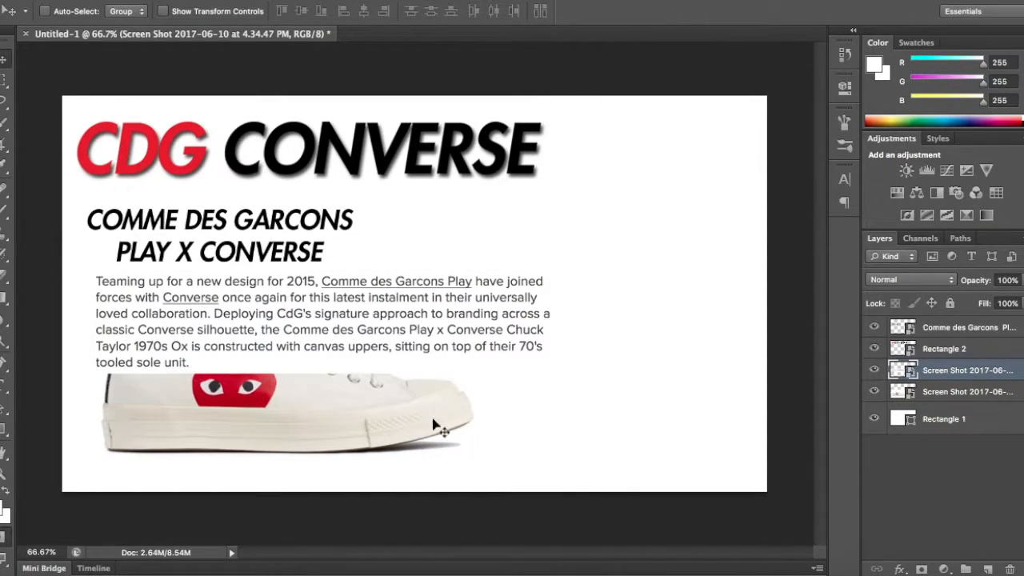
Rasterize the shoe image layer so it can be moved, and shift it right and down
{"action": "left_click", "coordinate": [1004, 350]}
{"action": "left_click", "coordinate": [998, 394]}
{"action": "left_click_drag", "start_coordinate": [544, 408], "coordinate": [578, 411]}
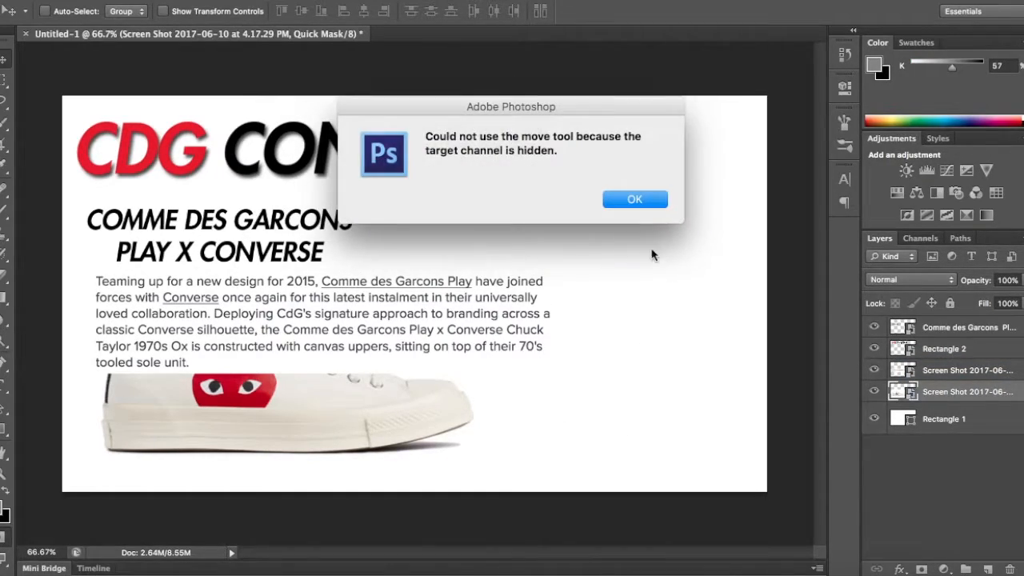
{"action": "left_click", "coordinate": [644, 200]}
{"action": "right_click", "coordinate": [968, 392]}
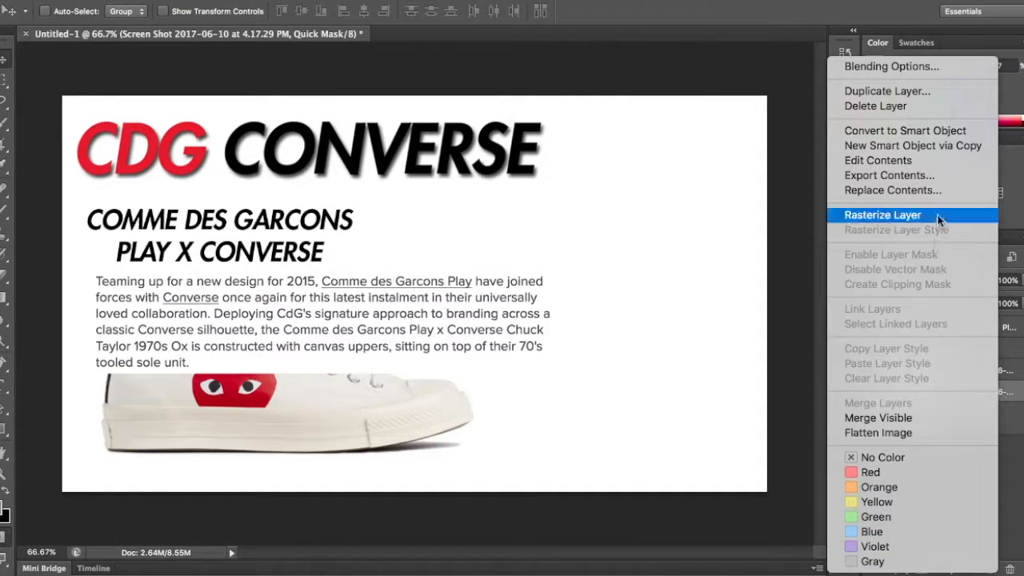
{"action": "left_click", "coordinate": [912, 145]}
{"action": "left_click_drag", "start_coordinate": [497, 407], "coordinate": [563, 444]}
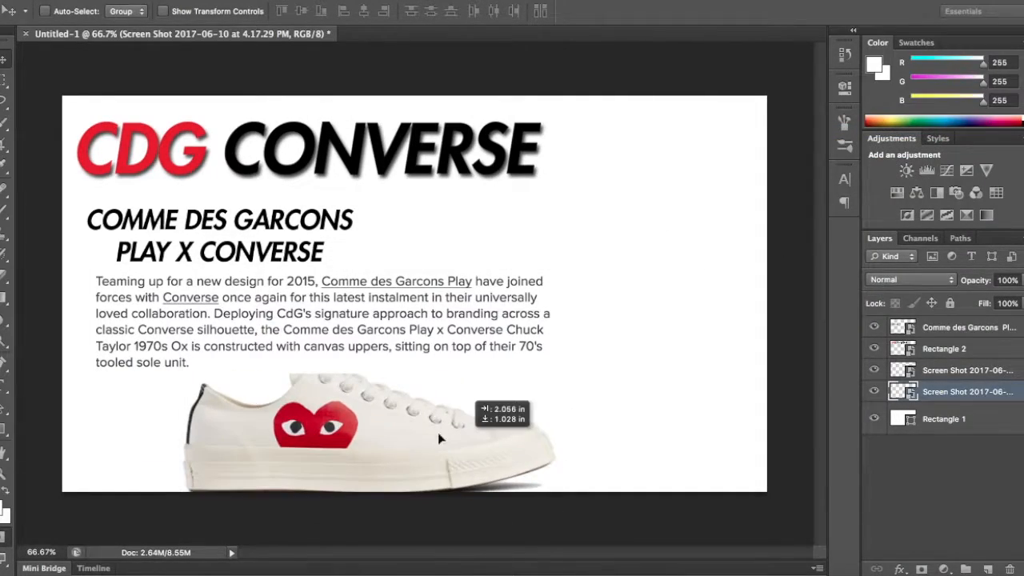
Shrink the shoe image to about 70% and centre it beneath the paragraph
{"action": "key", "text": "ctrl+t"}
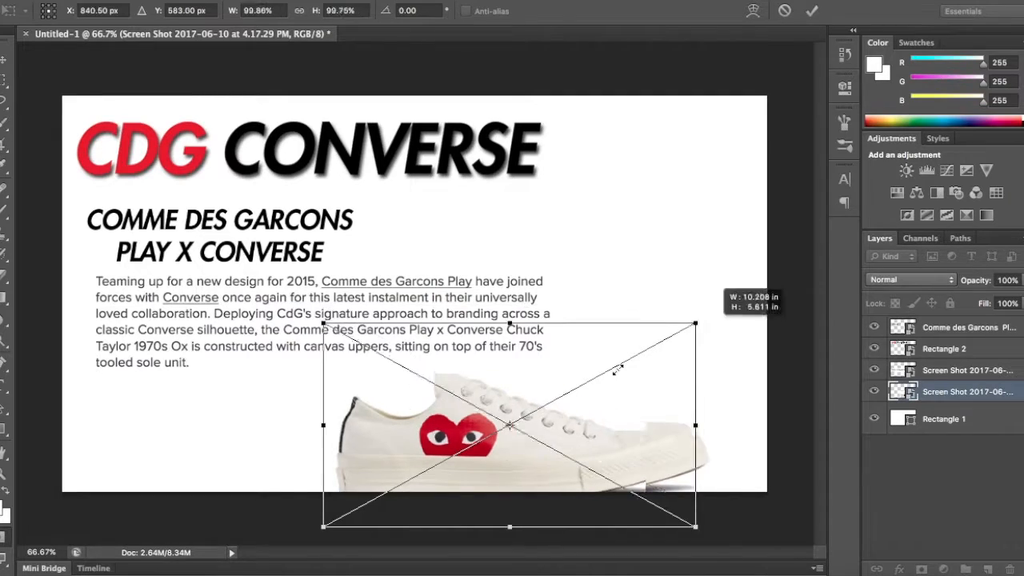
{"action": "left_click_drag", "start_coordinate": [724, 312], "coordinate": [616, 378]}
{"action": "left_click_drag", "start_coordinate": [592, 464], "coordinate": [468, 416]}
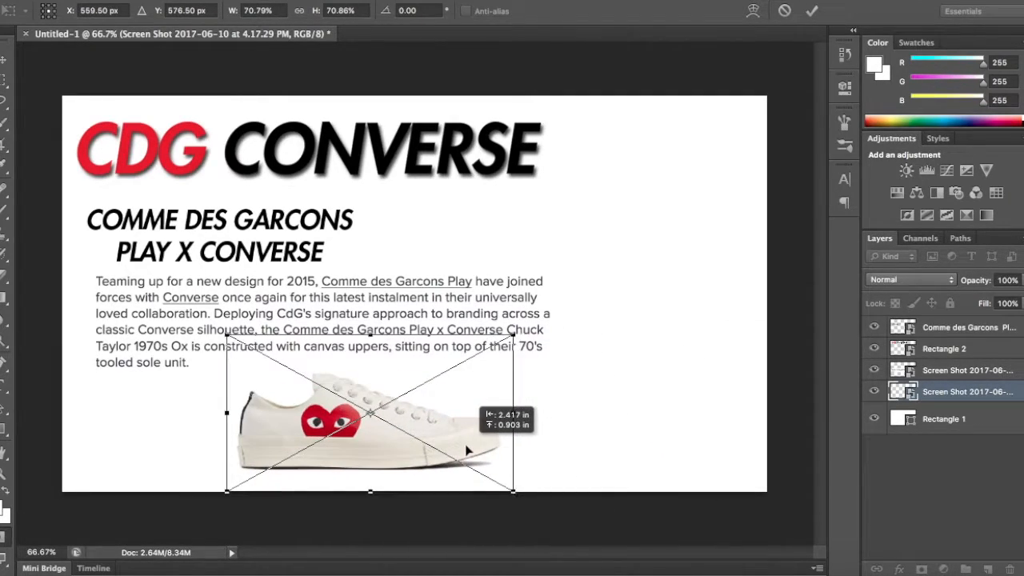
Stack the shoe layer above the paragraph and rasterize it for the Eraser tool
{"action": "key", "text": "Return"}
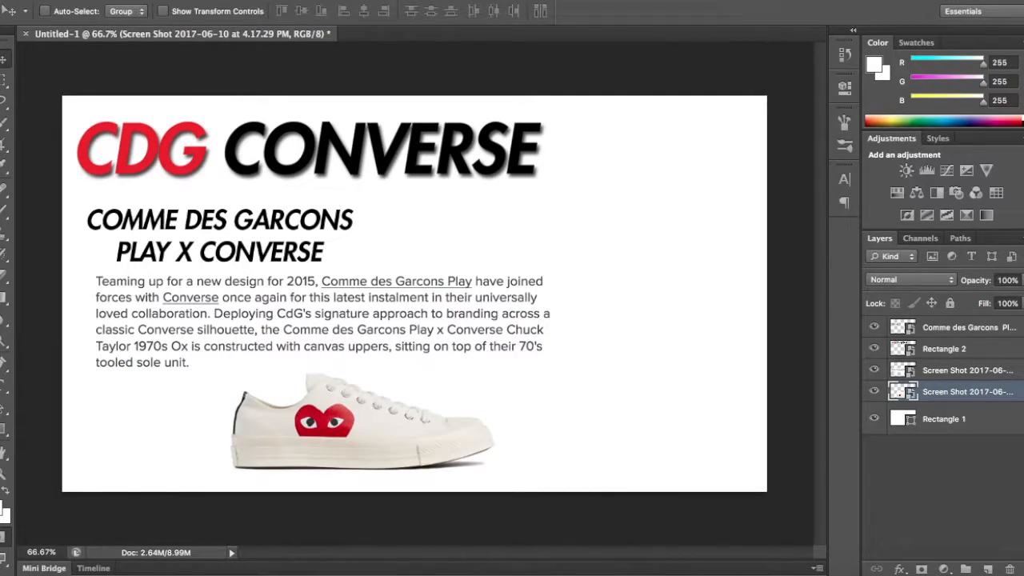
{"action": "left_click_drag", "start_coordinate": [968, 391], "coordinate": [984, 360]}
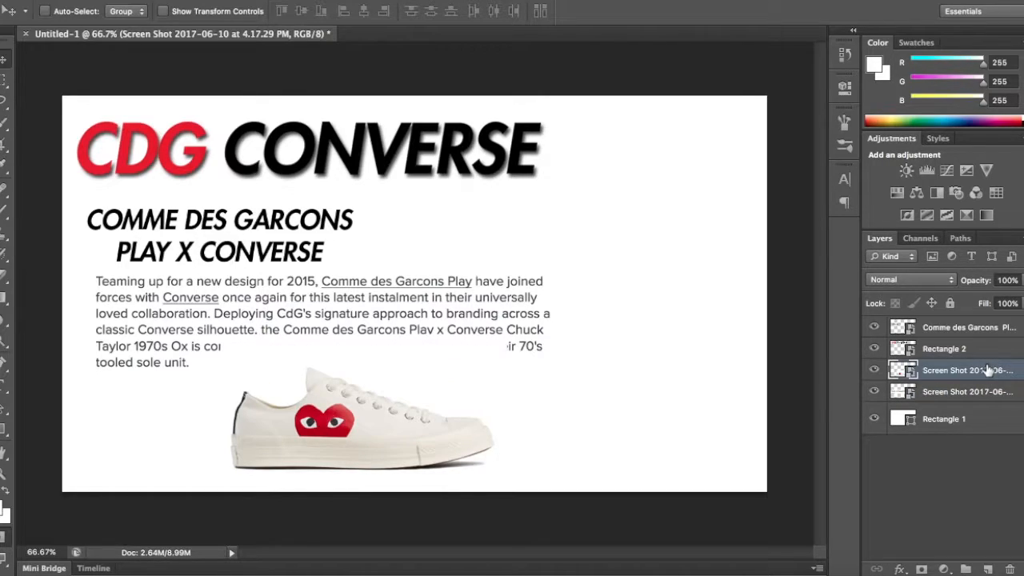
{"action": "left_click", "coordinate": [10, 328]}
{"action": "left_click", "coordinate": [416, 364]}
{"action": "left_click", "coordinate": [636, 200]}
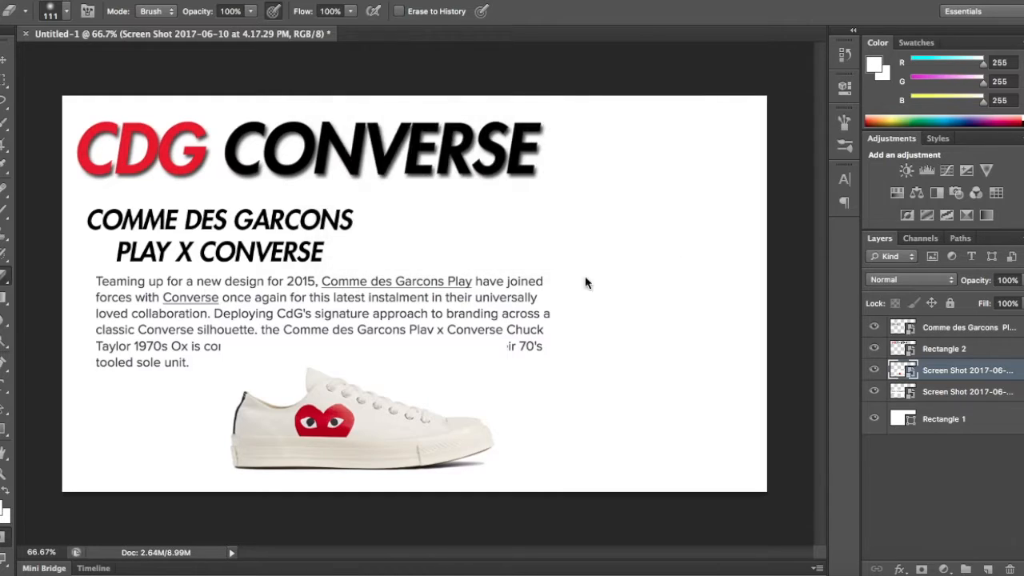
Erase the shoe's white backdrop so the covered description text shows through
{"action": "mouse_move", "coordinate": [512, 357]}
{"action": "left_mouse_down"}
{"action": "mouse_move", "coordinate": [272, 346]}
{"action": "mouse_move", "coordinate": [220, 356]}
{"action": "mouse_move", "coordinate": [187, 391]}
{"action": "left_mouse_up"}
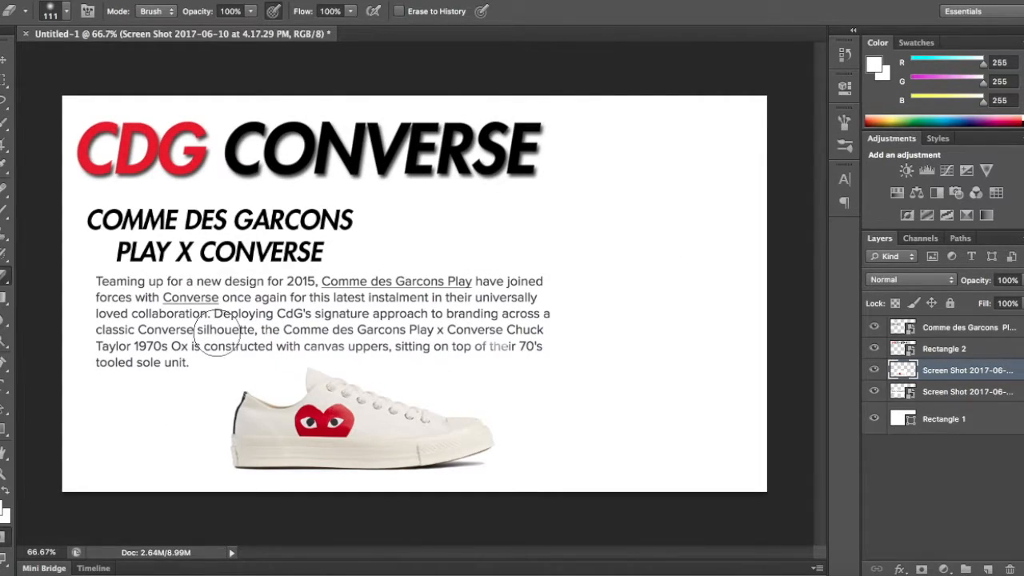
{"action": "mouse_move", "coordinate": [220, 334]}
{"action": "left_mouse_down"}
{"action": "mouse_move", "coordinate": [364, 321]}
{"action": "mouse_move", "coordinate": [476, 340]}
{"action": "left_mouse_up"}
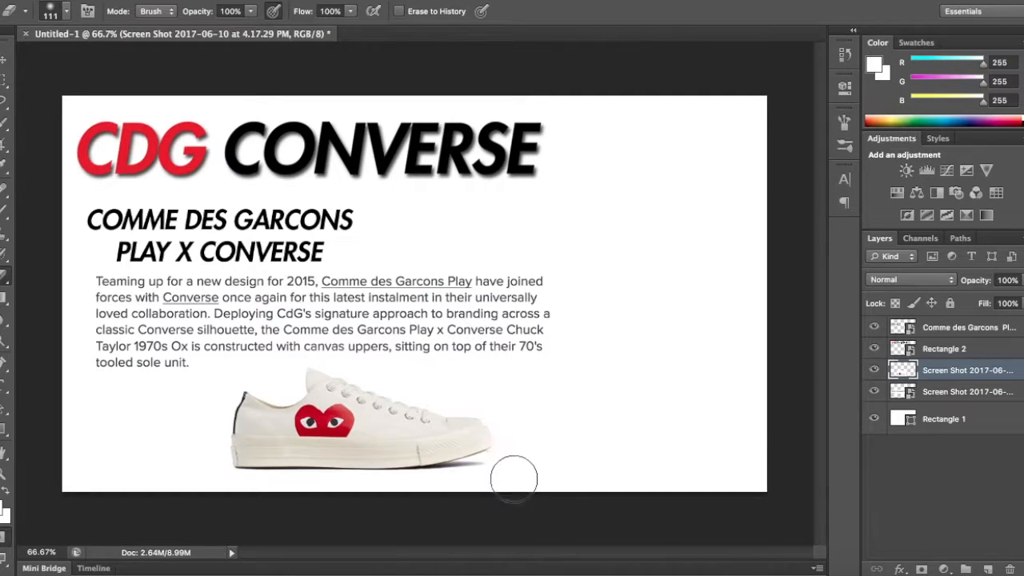
{"action": "left_click", "coordinate": [974, 464]}
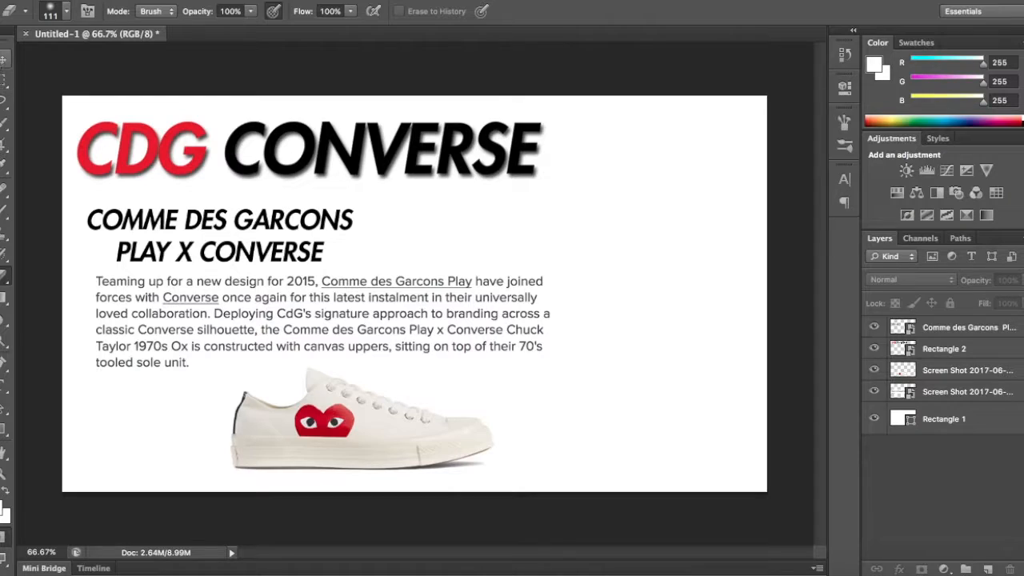
{"action": "key", "text": "v"}
{"action": "left_click_drag", "start_coordinate": [320, 394], "coordinate": [420, 392]}
Select the description paragraph layer and attempt a resize without changing it
{"action": "left_click", "coordinate": [656, 202]}
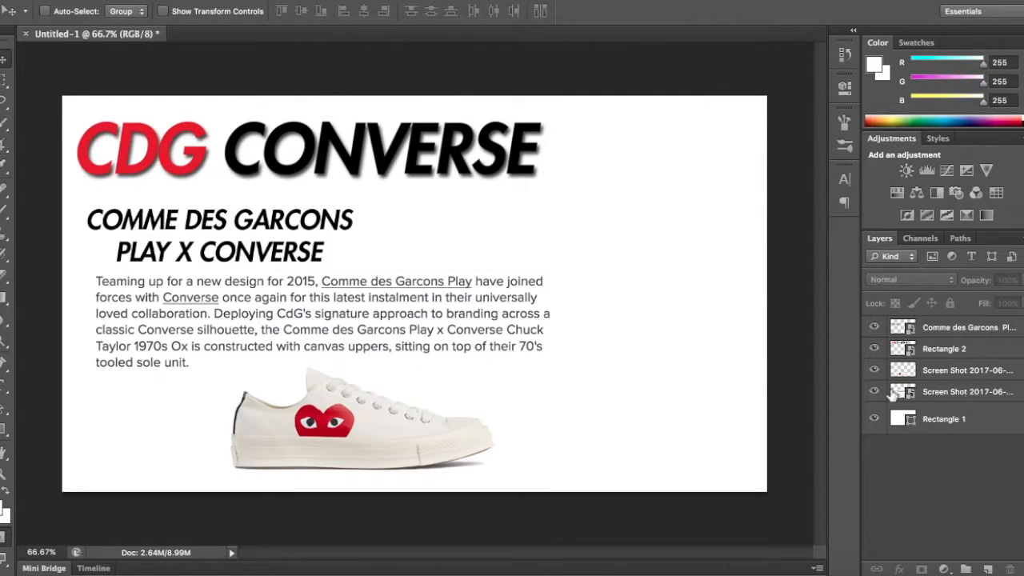
{"action": "left_click", "coordinate": [991, 368]}
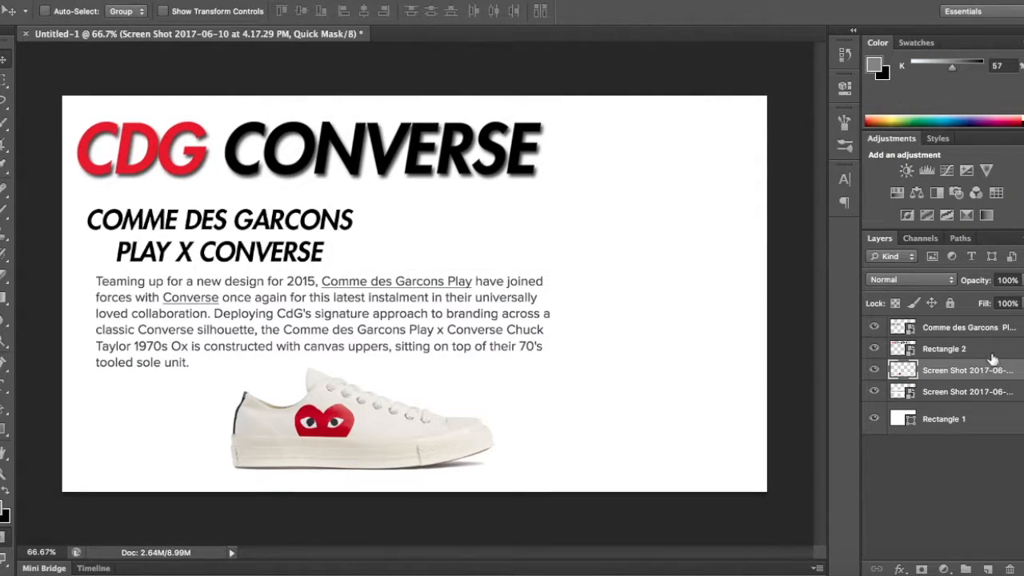
{"action": "left_click", "coordinate": [991, 392]}
{"action": "key", "text": "ctrl+t"}
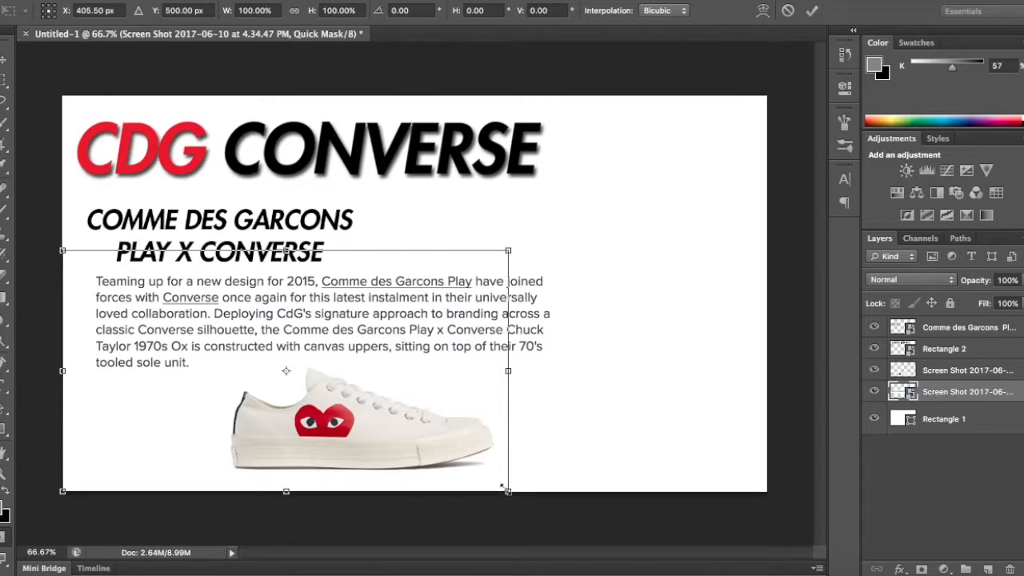
{"action": "left_click_drag", "start_coordinate": [508, 490], "coordinate": [464, 444]}
{"action": "key", "text": "Return"}
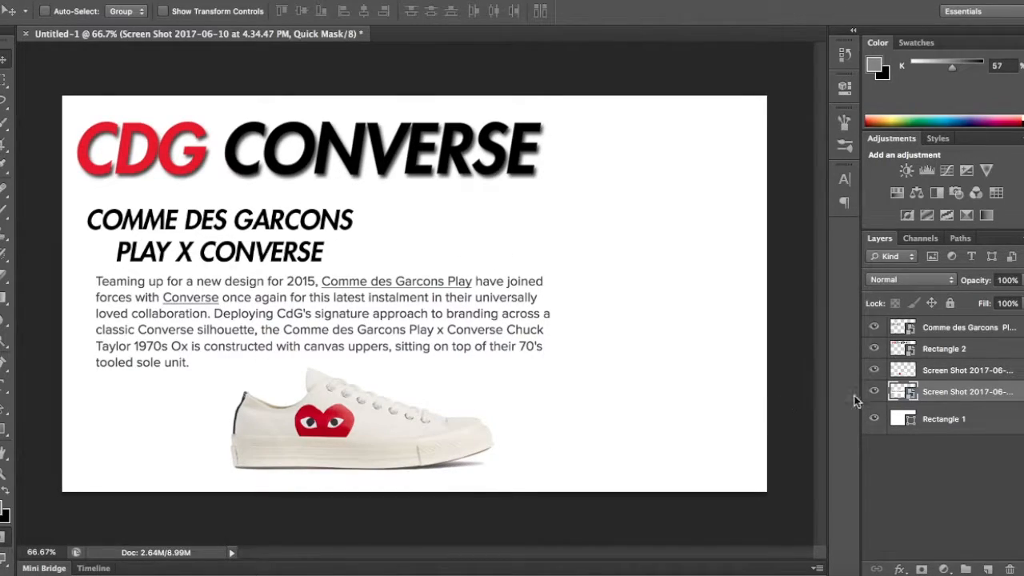
Convert the paragraph to a smart object and scale it to about 89%, nudged into place
{"action": "right_click", "coordinate": [975, 394]}
{"action": "left_click", "coordinate": [889, 135]}
{"action": "key", "text": "ctrl+t"}
{"action": "mouse_move", "coordinate": [545, 362]}
{"action": "left_mouse_down"}
{"action": "mouse_move", "coordinate": [547, 374]}
{"action": "mouse_move", "coordinate": [522, 366]}
{"action": "left_mouse_up"}
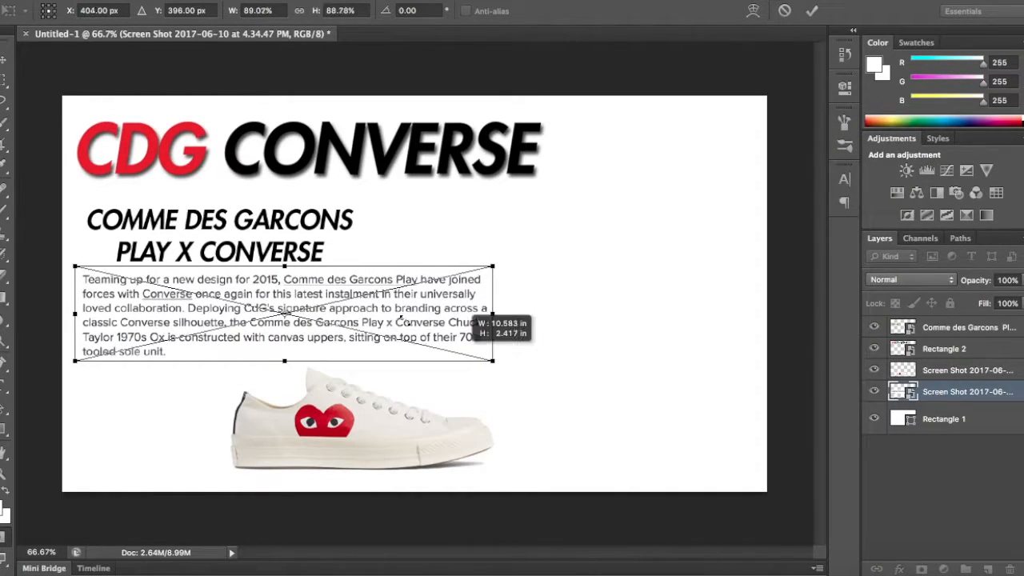
{"action": "left_click_drag", "start_coordinate": [414, 326], "coordinate": [416, 328]}
{"action": "key", "text": "Return"}
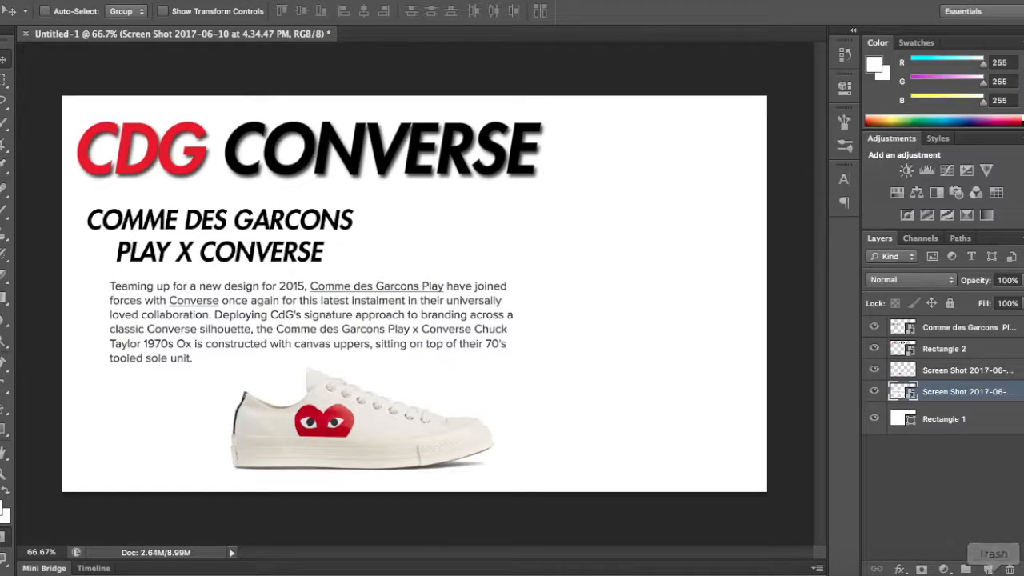
Convert the single shoe photo to a smart object and move it to the lower right
{"action": "left_click", "coordinate": [936, 373]}
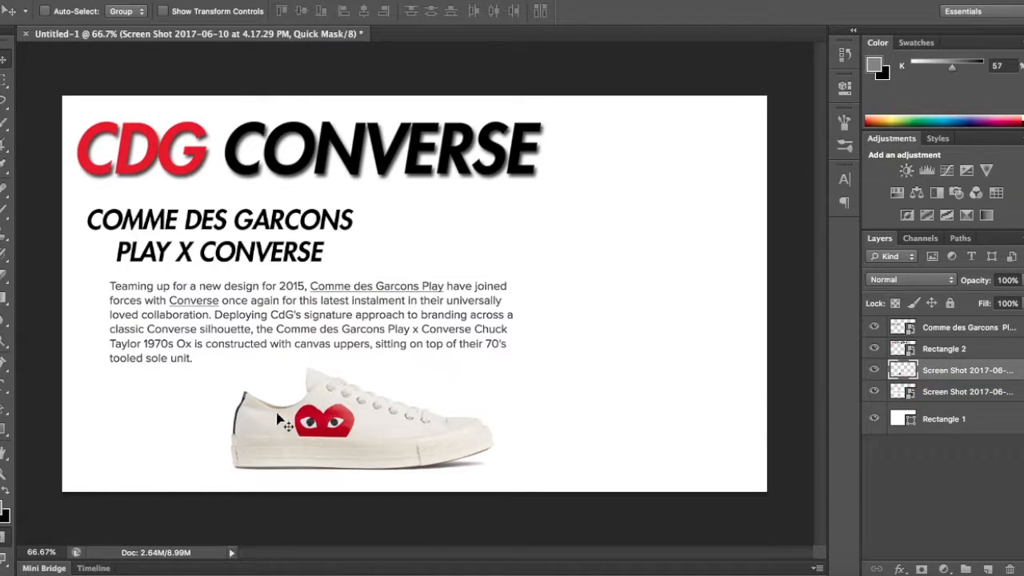
{"action": "left_click_drag", "start_coordinate": [284, 423], "coordinate": [448, 376]}
{"action": "left_click", "coordinate": [624, 215]}
{"action": "right_click", "coordinate": [972, 376]}
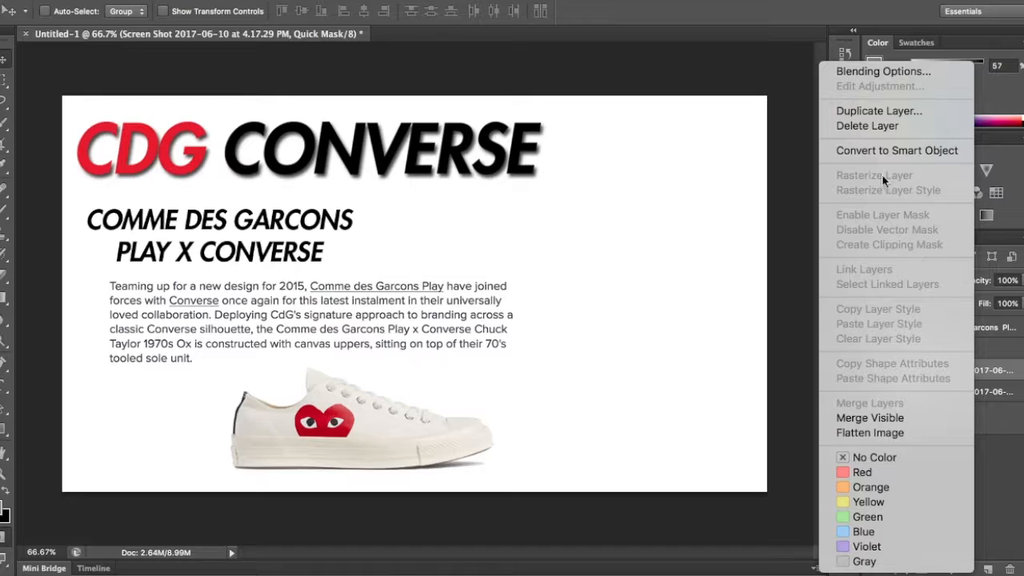
{"action": "left_click", "coordinate": [896, 150]}
{"action": "left_click_drag", "start_coordinate": [372, 396], "coordinate": [572, 408]}
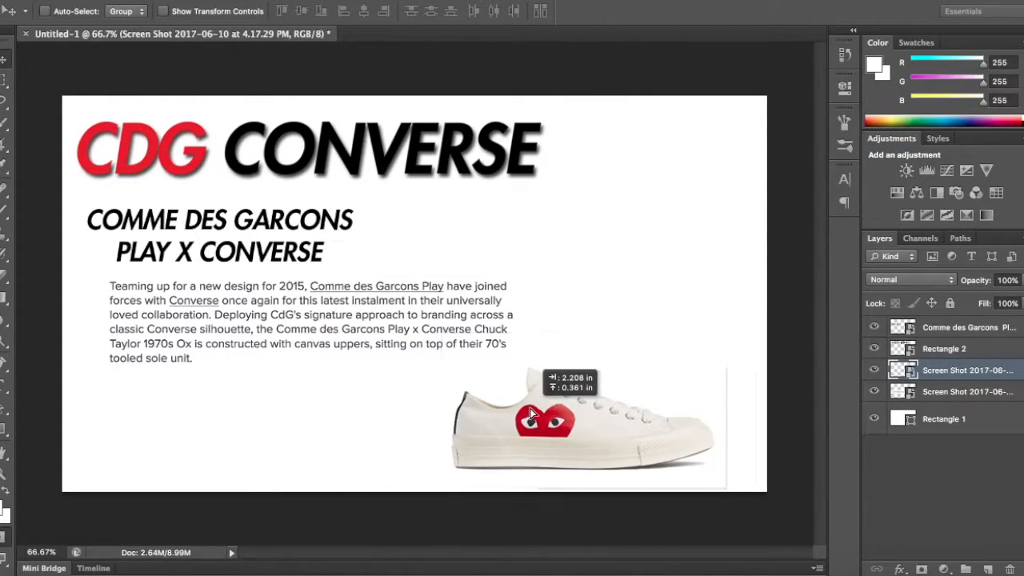
{"action": "left_click_drag", "start_coordinate": [572, 408], "coordinate": [611, 426]}
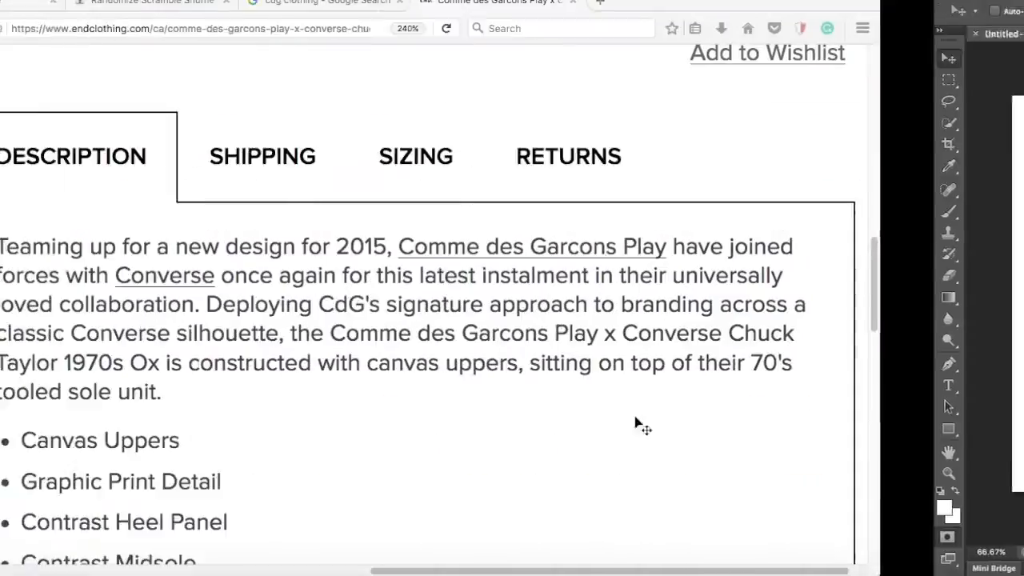
Zoom the product page out, show the rear view of the shoe pair and screen-capture it
{"action": "key", "text": "ctrl+minus"}
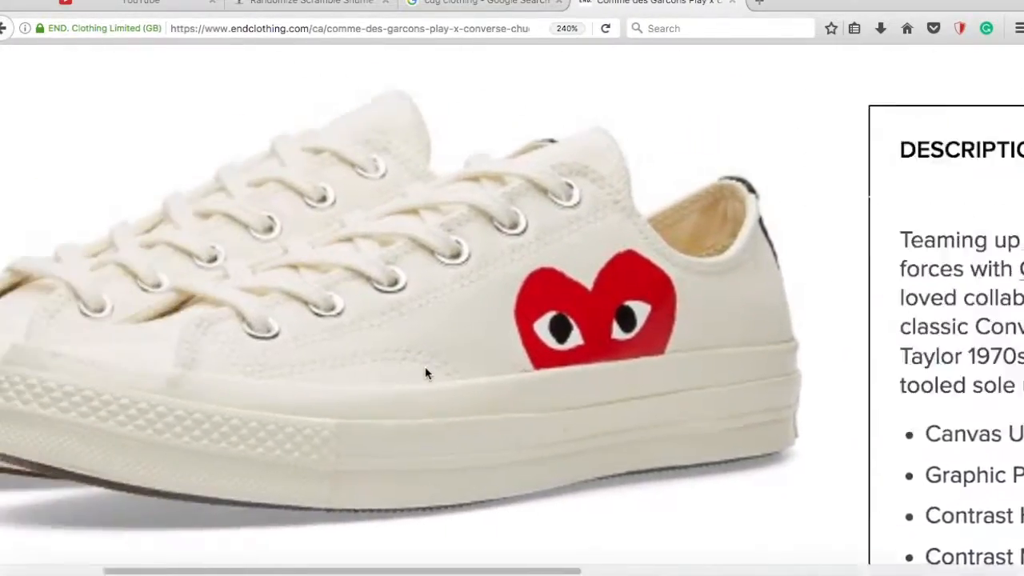
{"action": "key", "text": "ctrl+minus"}
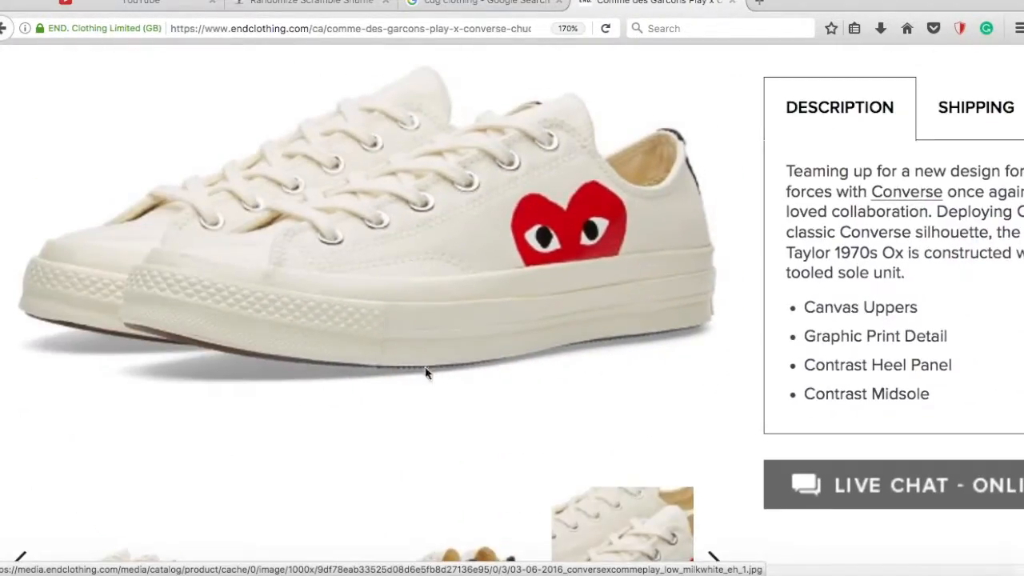
{"action": "scroll", "coordinate": [426, 368], "scroll_direction": "down", "scroll_amount": 4}
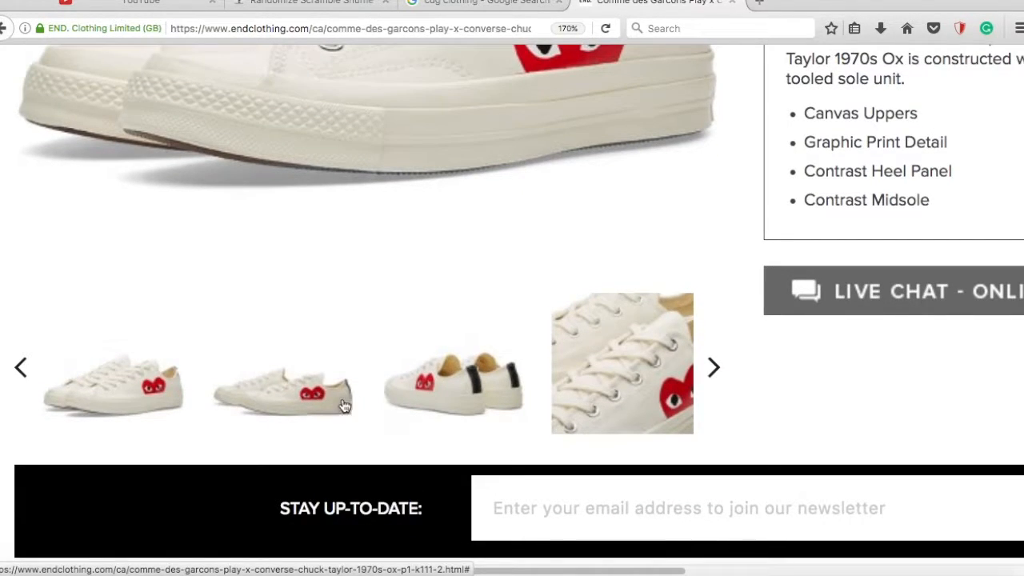
{"action": "left_click", "coordinate": [452, 402]}
{"action": "scroll", "coordinate": [452, 402], "scroll_direction": "up", "scroll_amount": 4}
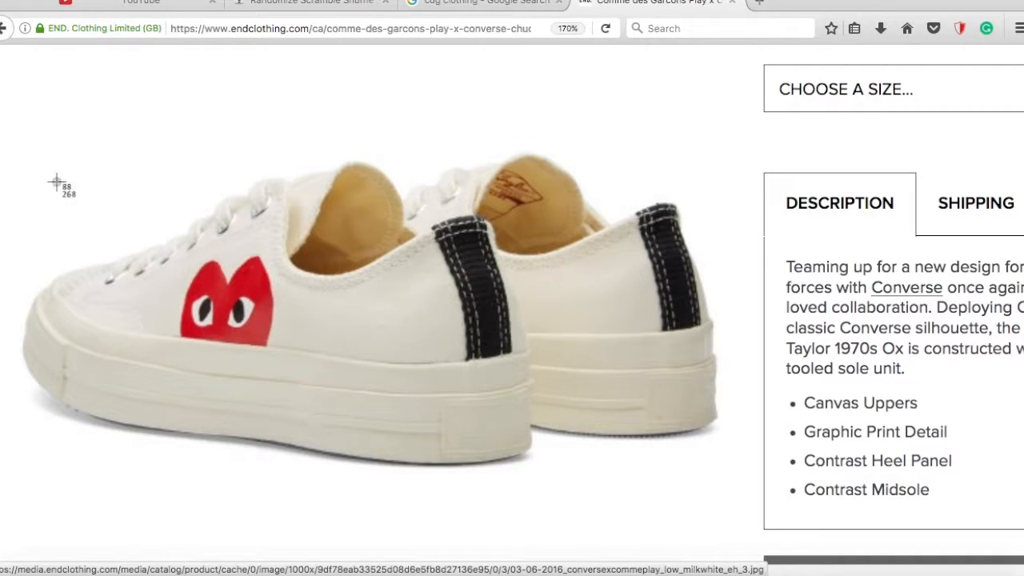
{"action": "left_click_drag", "start_coordinate": [4, 92], "coordinate": [748, 528]}
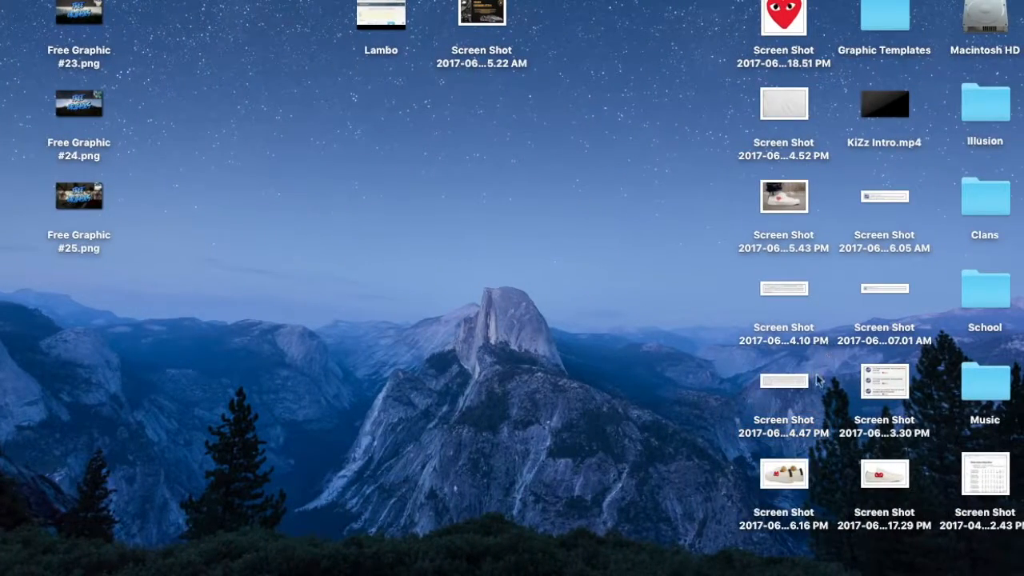
{"action": "left_click", "coordinate": [784, 476]}
Place the shoe-pair screenshot, scale it to about half and set it beside the description
{"action": "left_click_drag", "start_coordinate": [784, 476], "coordinate": [524, 352]}
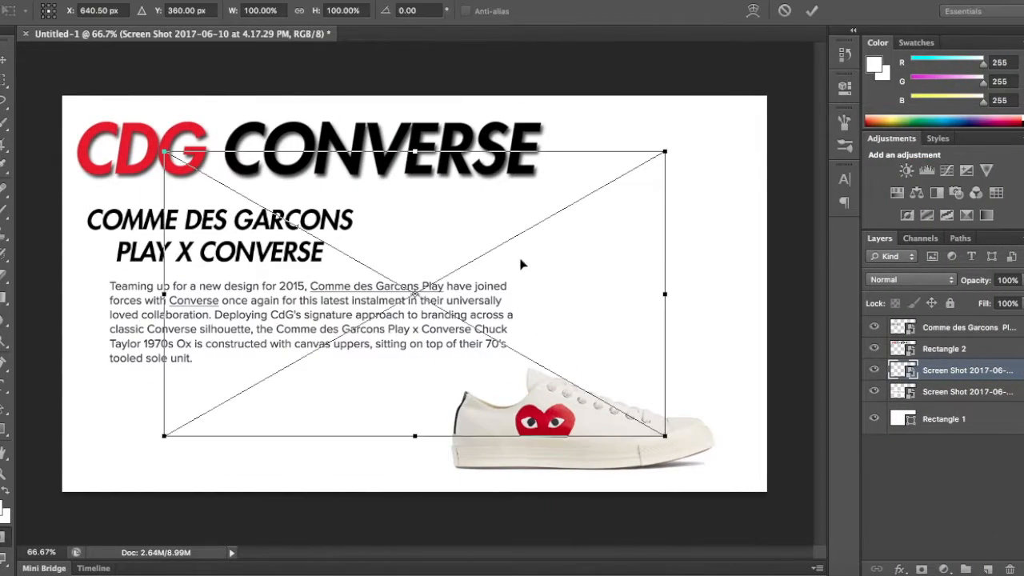
{"action": "left_click_drag", "start_coordinate": [665, 152], "coordinate": [392, 308]}
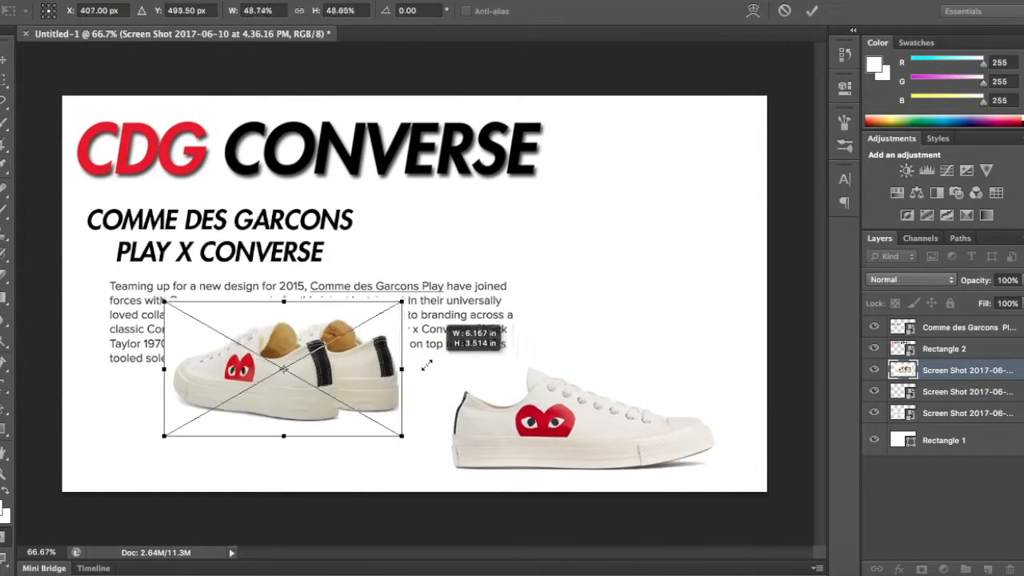
{"action": "left_click_drag", "start_coordinate": [368, 370], "coordinate": [714, 304]}
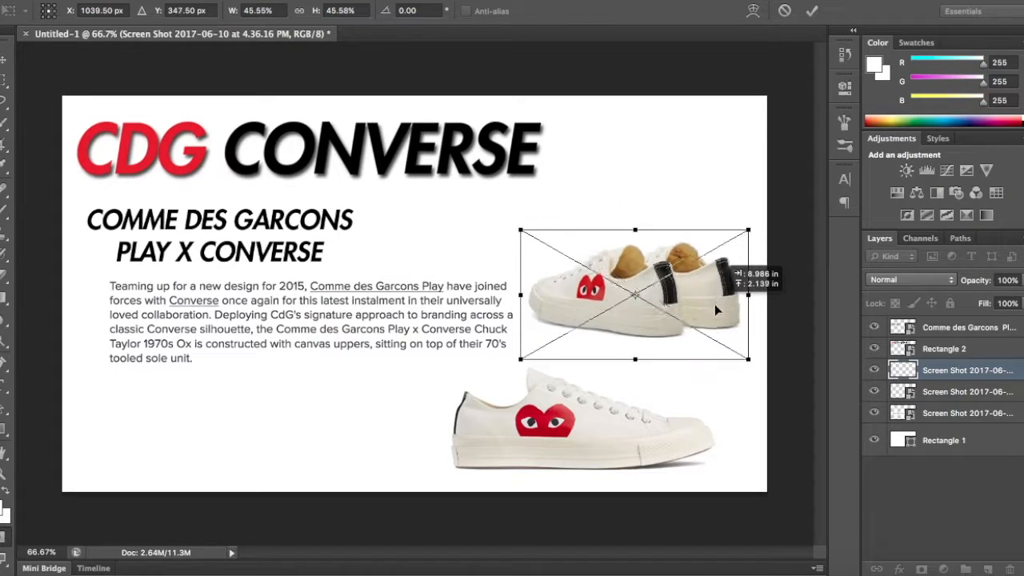
{"action": "key", "text": "Return"}
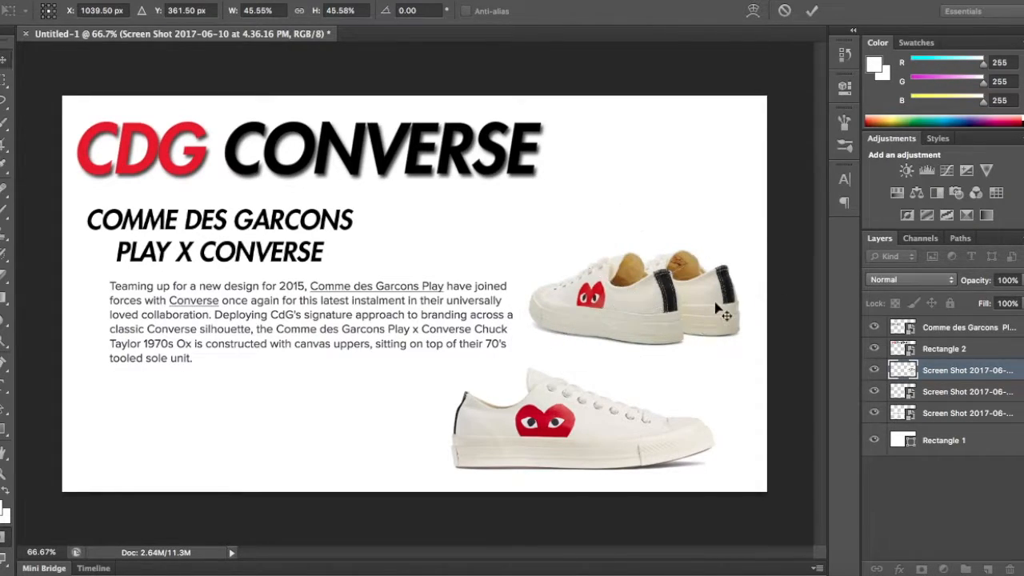
Convert the shoe pair to a smart object, rasterize it for erasing, and bring in the heart screenshot
{"action": "right_click", "coordinate": [957, 376]}
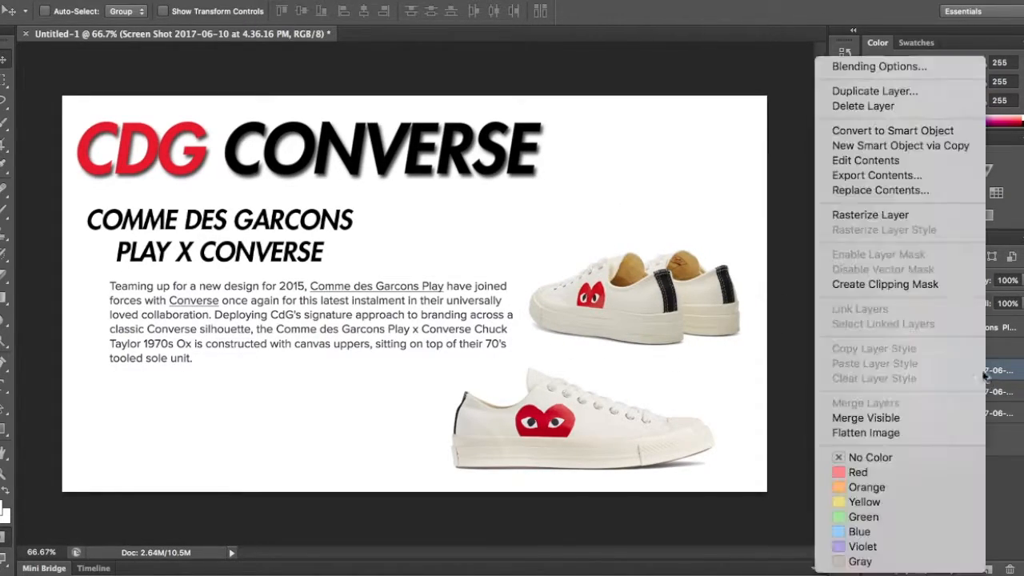
{"action": "left_click", "coordinate": [912, 138]}
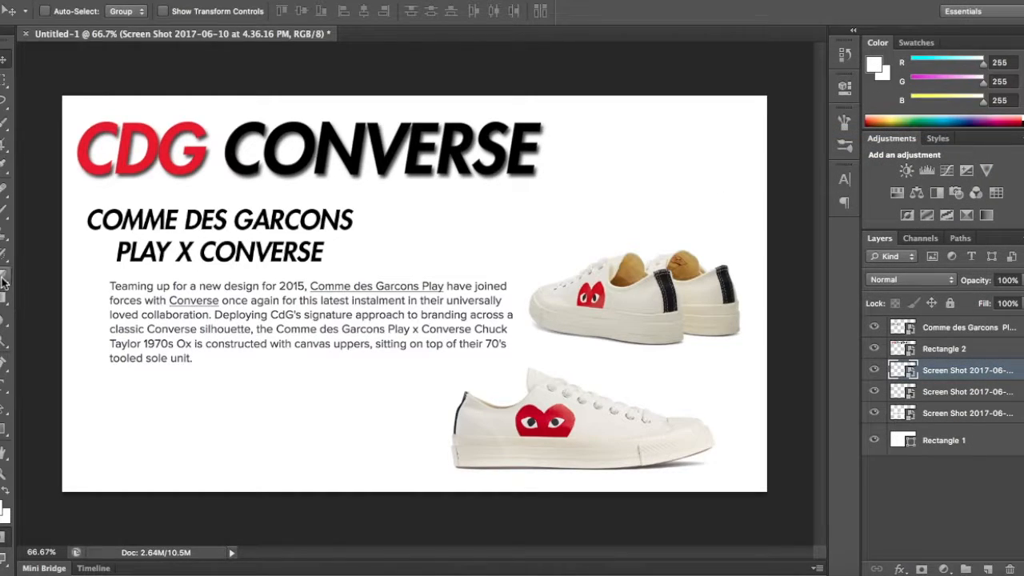
{"action": "key", "text": "e"}
{"action": "left_click", "coordinate": [514, 286]}
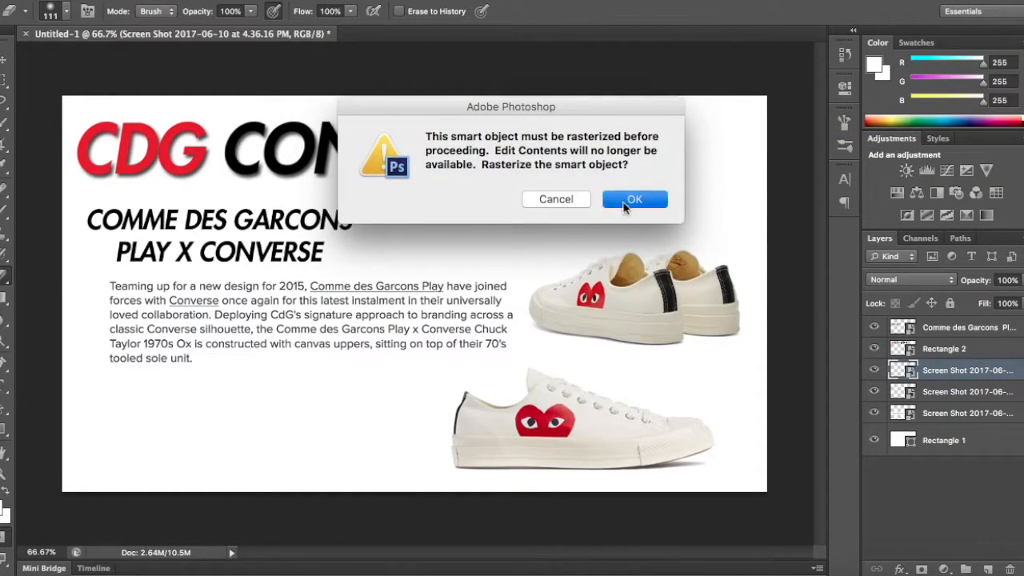
{"action": "left_click", "coordinate": [632, 202]}
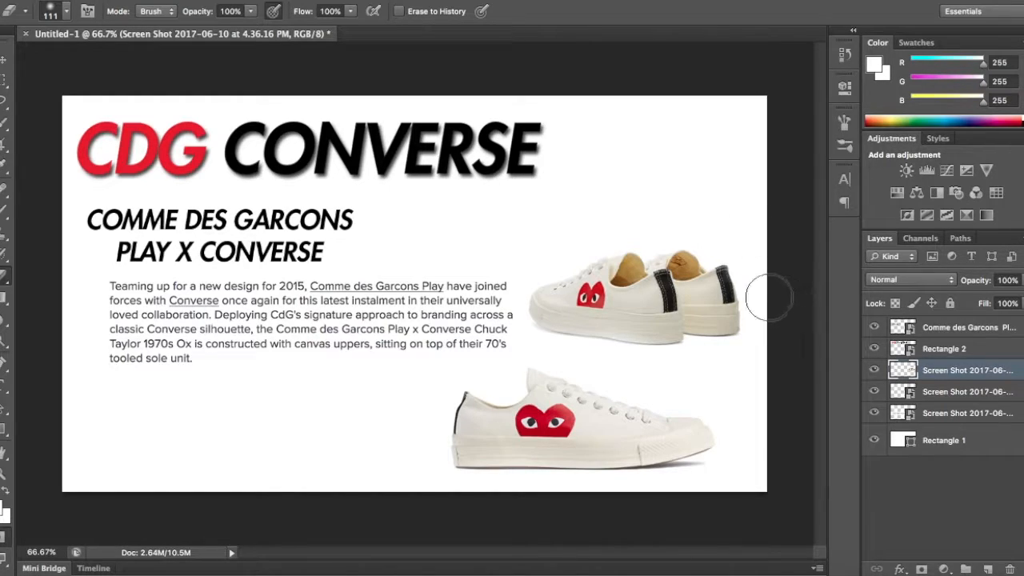
{"action": "left_click", "coordinate": [954, 494]}
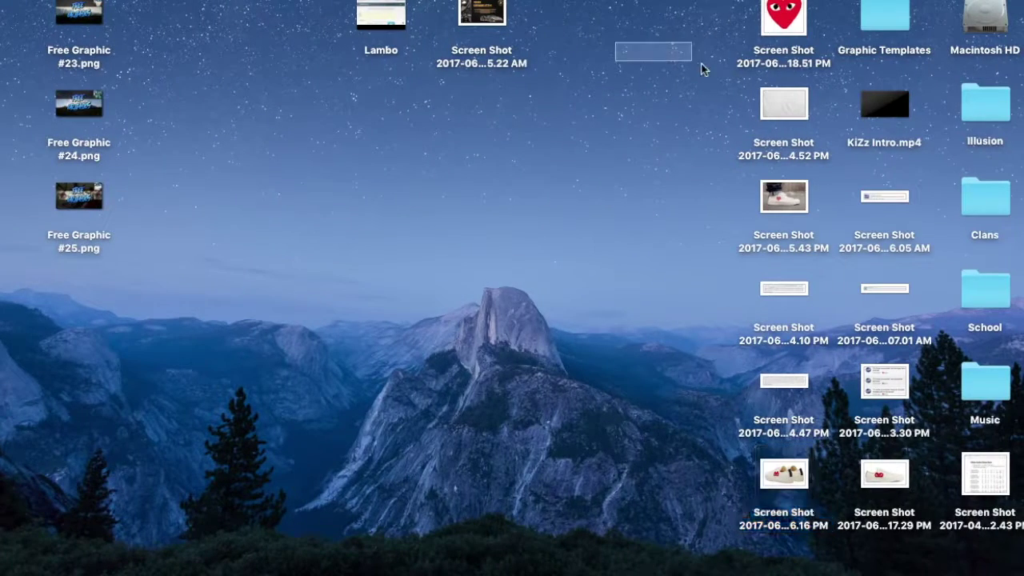
{"action": "mouse_move", "coordinate": [784, 32]}
{"action": "left_mouse_down"}
{"action": "mouse_move", "coordinate": [746, 152]}
{"action": "mouse_move", "coordinate": [528, 264]}
{"action": "left_mouse_up"}
Place the heart logo, shrink it and set it in the top-right corner
{"action": "left_click_drag", "start_coordinate": [448, 296], "coordinate": [641, 232]}
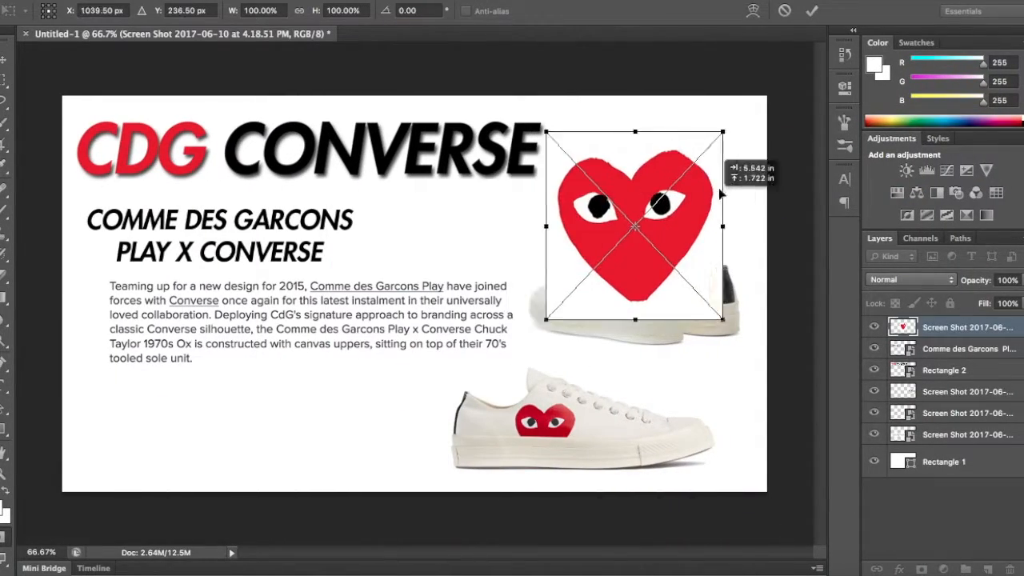
{"action": "left_click_drag", "start_coordinate": [688, 208], "coordinate": [736, 160]}
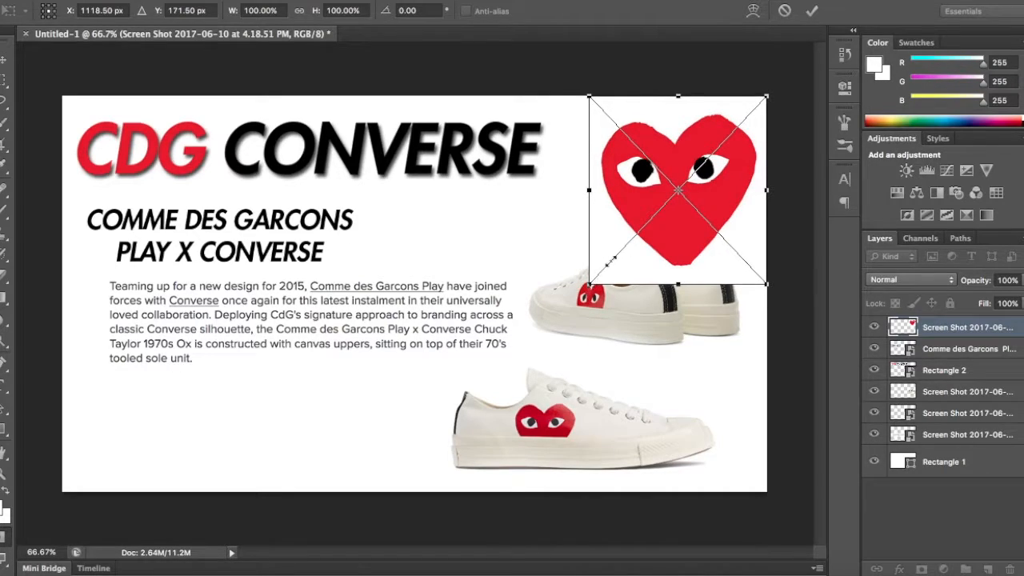
{"action": "left_click_drag", "start_coordinate": [590, 284], "coordinate": [664, 201]}
{"action": "key", "text": "Return"}
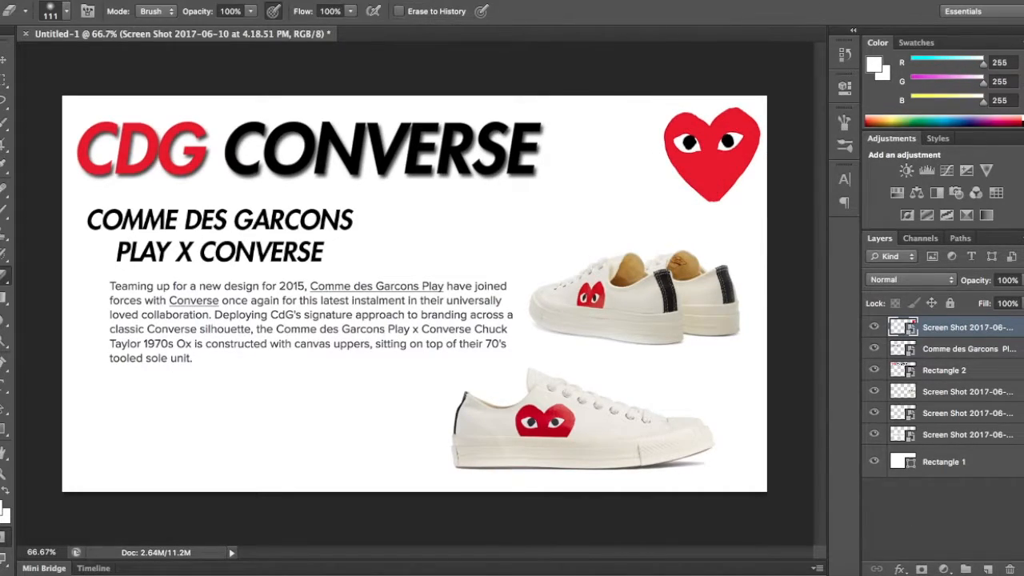
Give the COMME DES GARCONS subtitle a drop shadow at 38% opacity
{"action": "left_click", "coordinate": [968, 349]}
{"action": "right_click", "coordinate": [968, 348]}
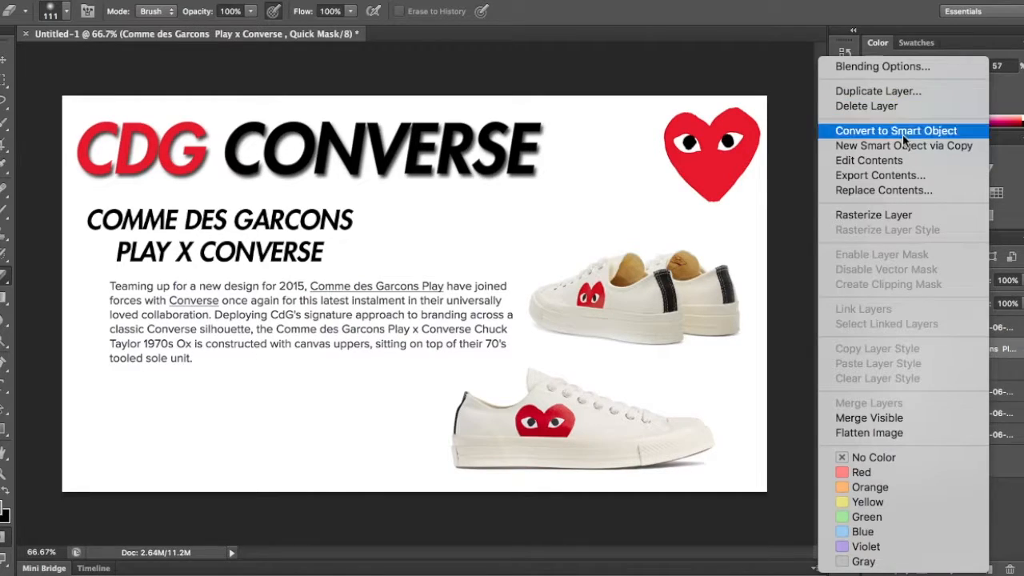
{"action": "left_click", "coordinate": [883, 66]}
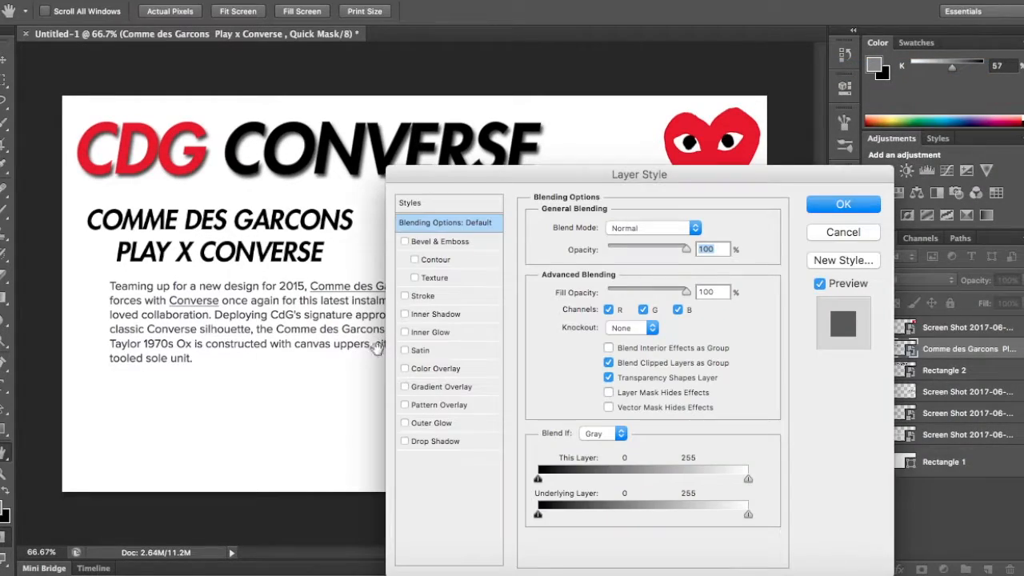
{"action": "left_click", "coordinate": [434, 441]}
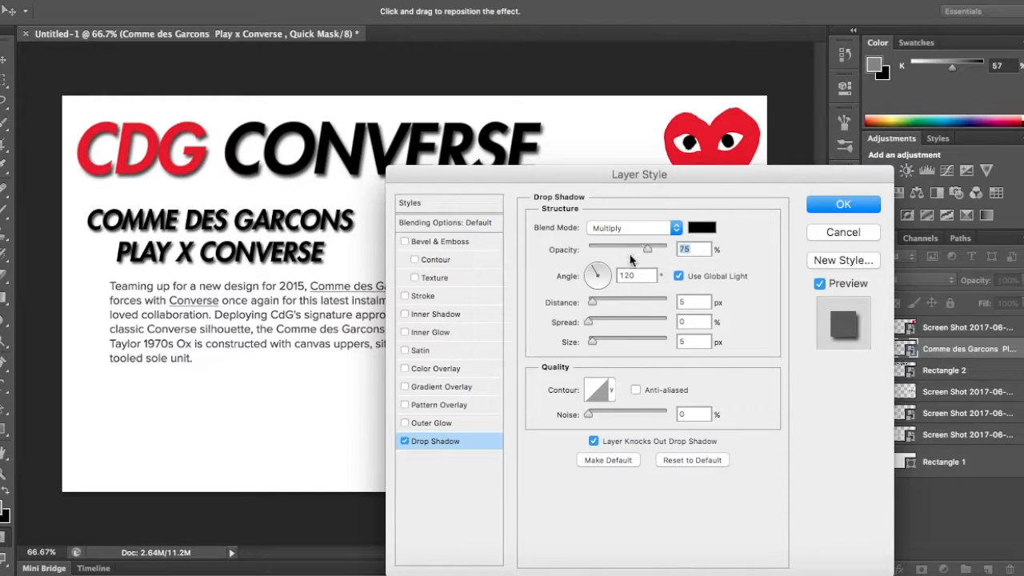
{"action": "left_click_drag", "start_coordinate": [625, 250], "coordinate": [618, 250]}
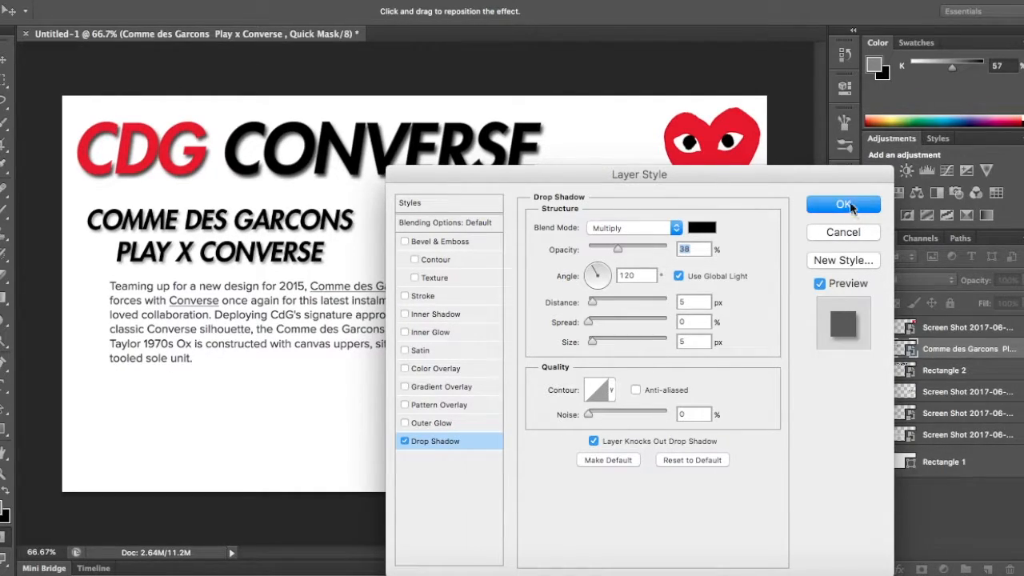
{"action": "key", "text": "Return"}
{"action": "left_click", "coordinate": [983, 543]}
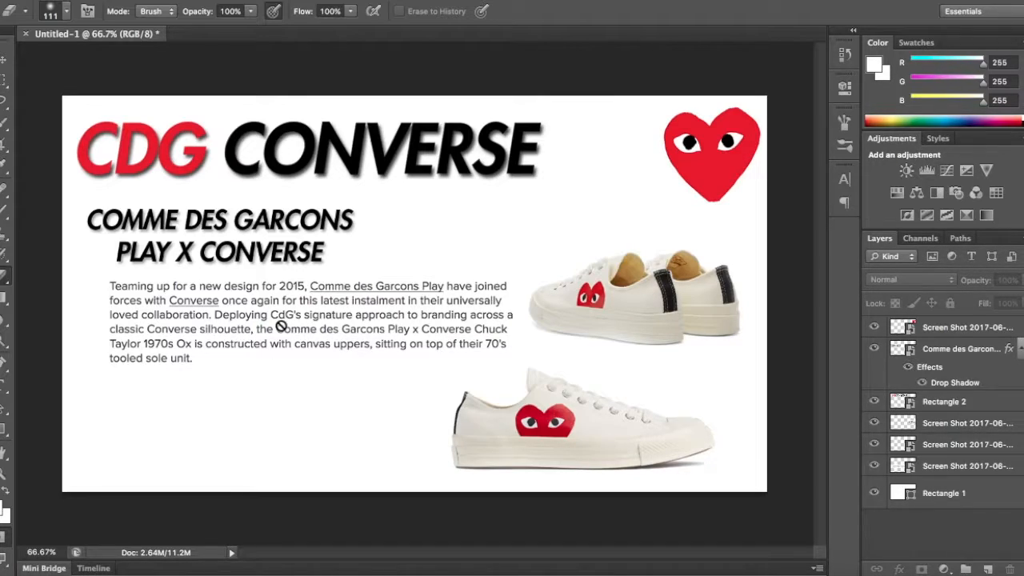
{"action": "left_click", "coordinate": [1020, 353]}
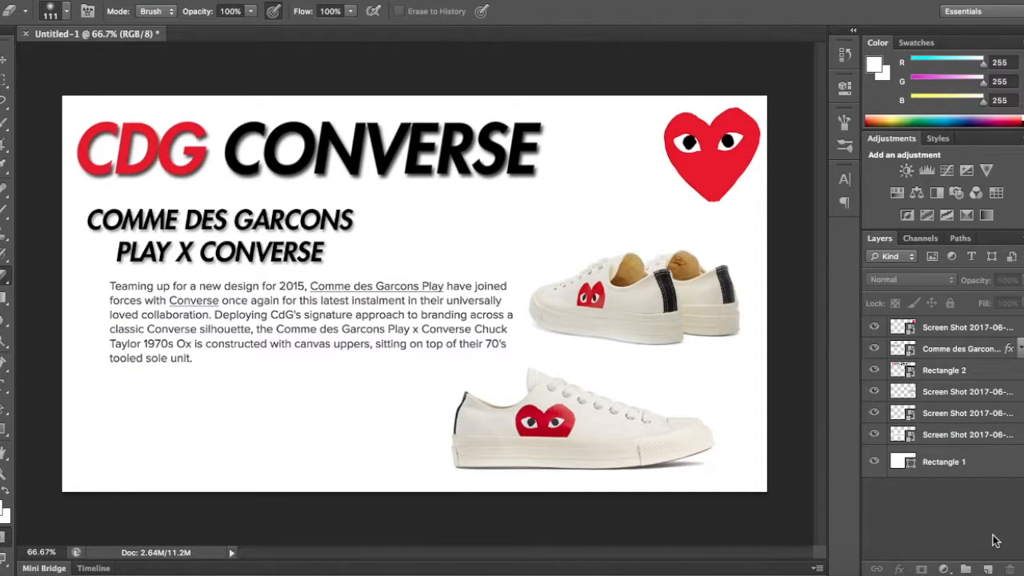